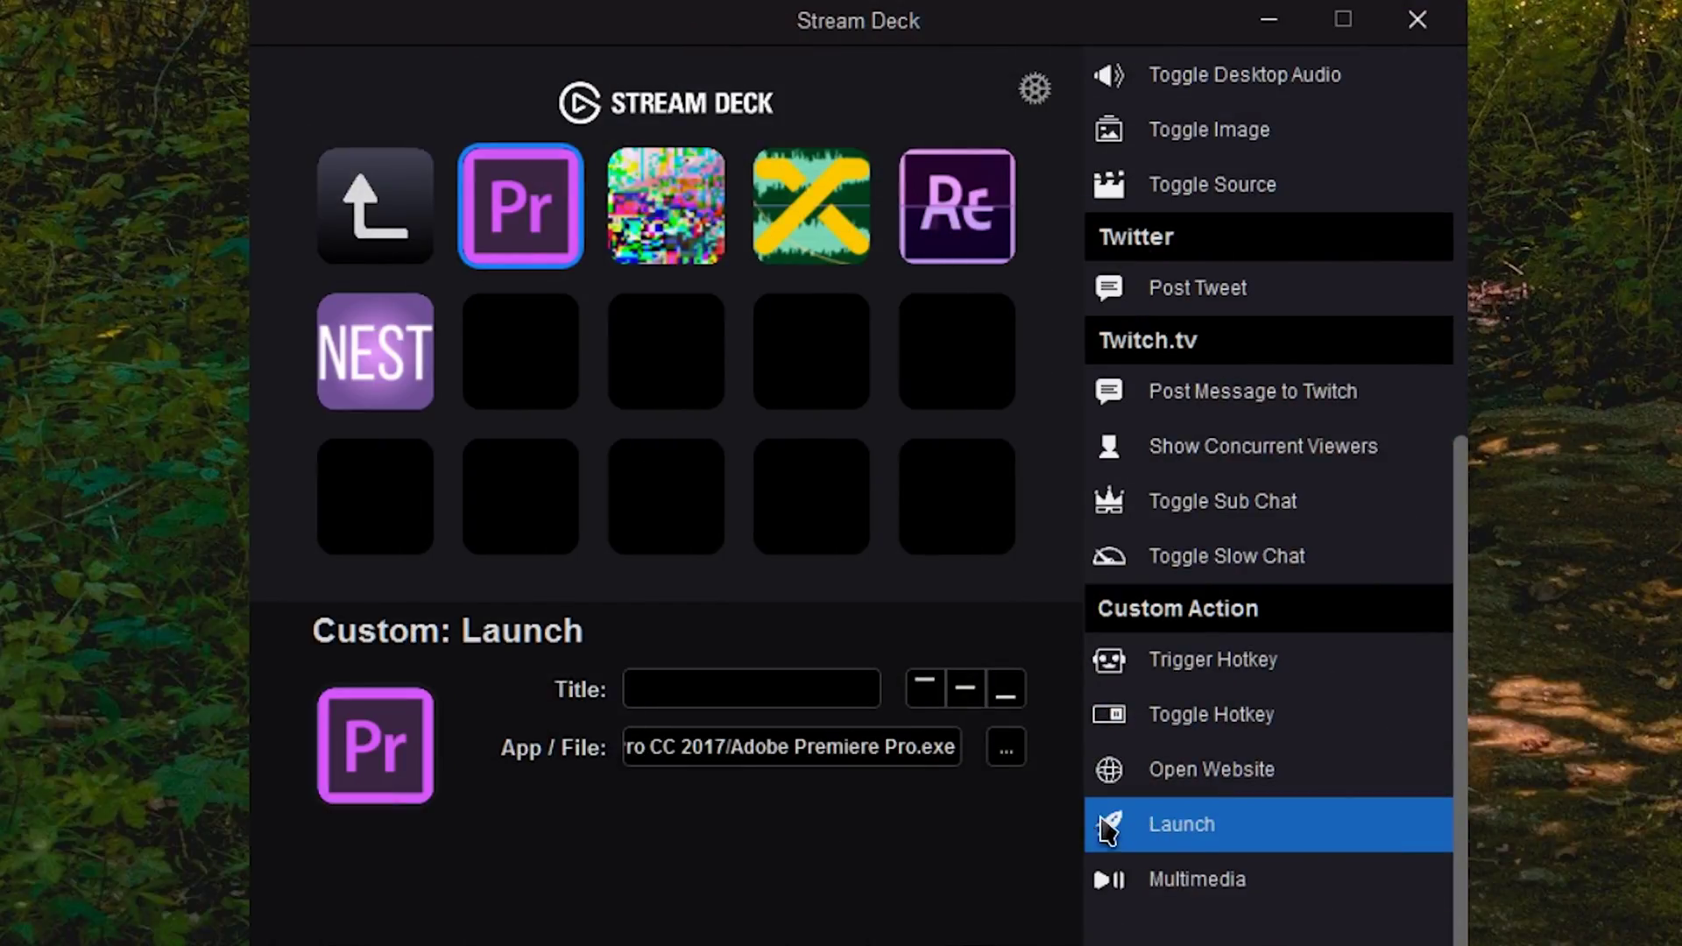
- Select the glitch-art key to show its Trigger Hotkey action properties
{"action": "left_click", "coordinate": [668, 186]}
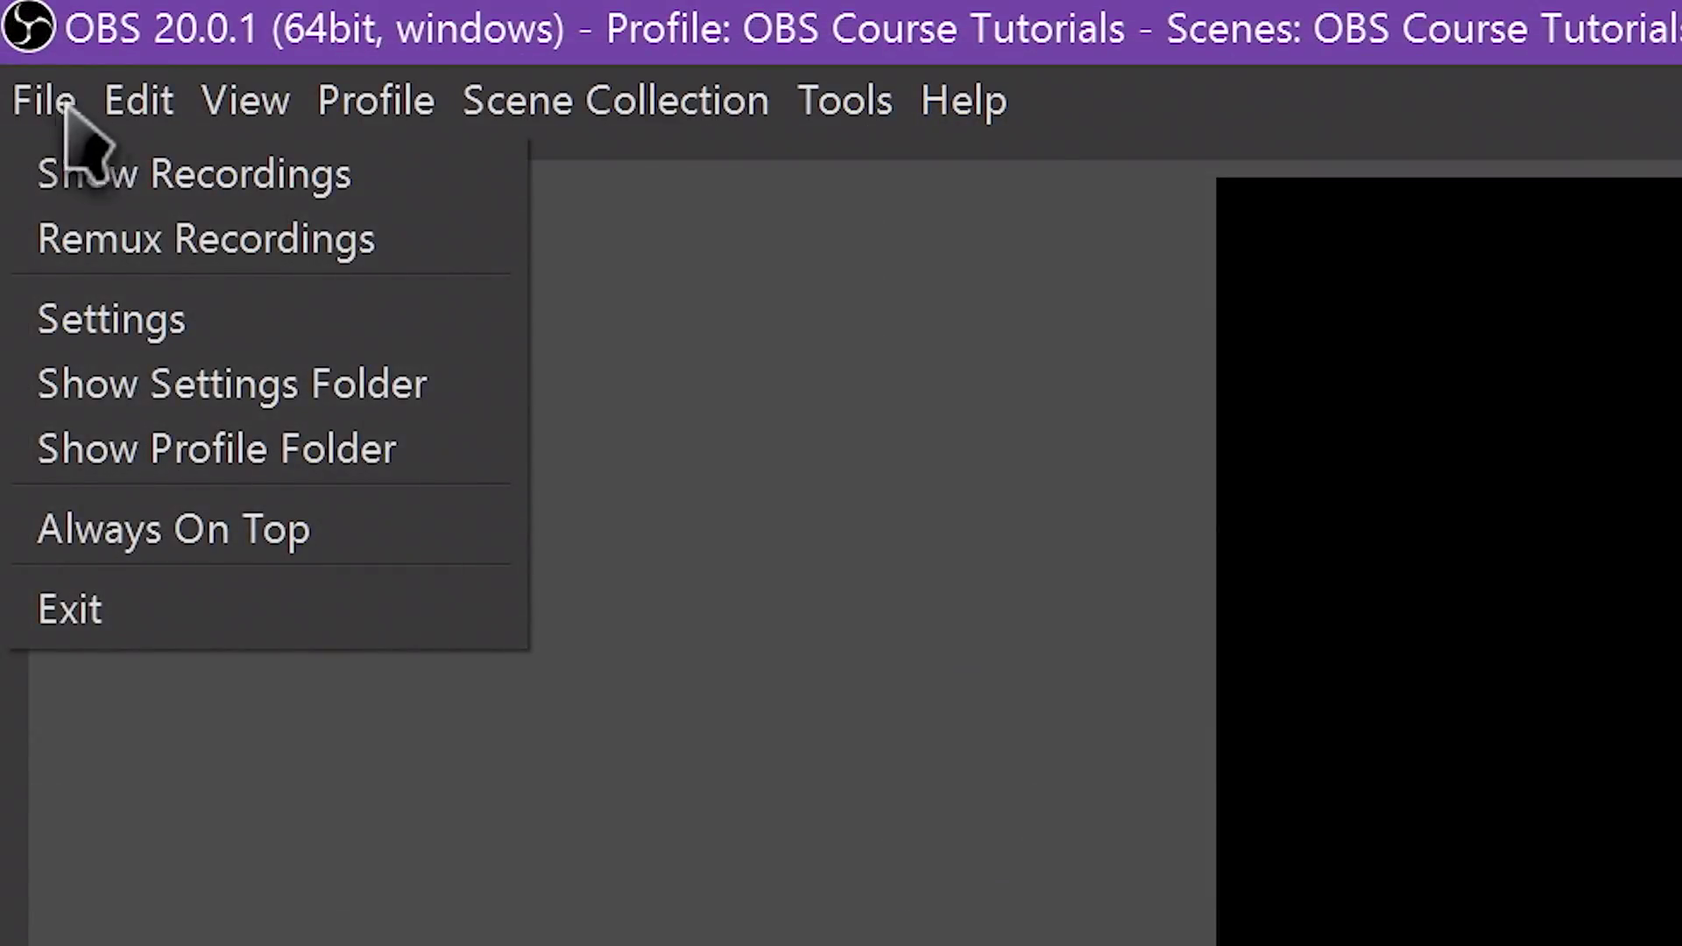
- Browse the File, Scene Collection, Help and Profile menus, then dismiss them with Esc
{"action": "mouse_move", "coordinate": [188, 104]}
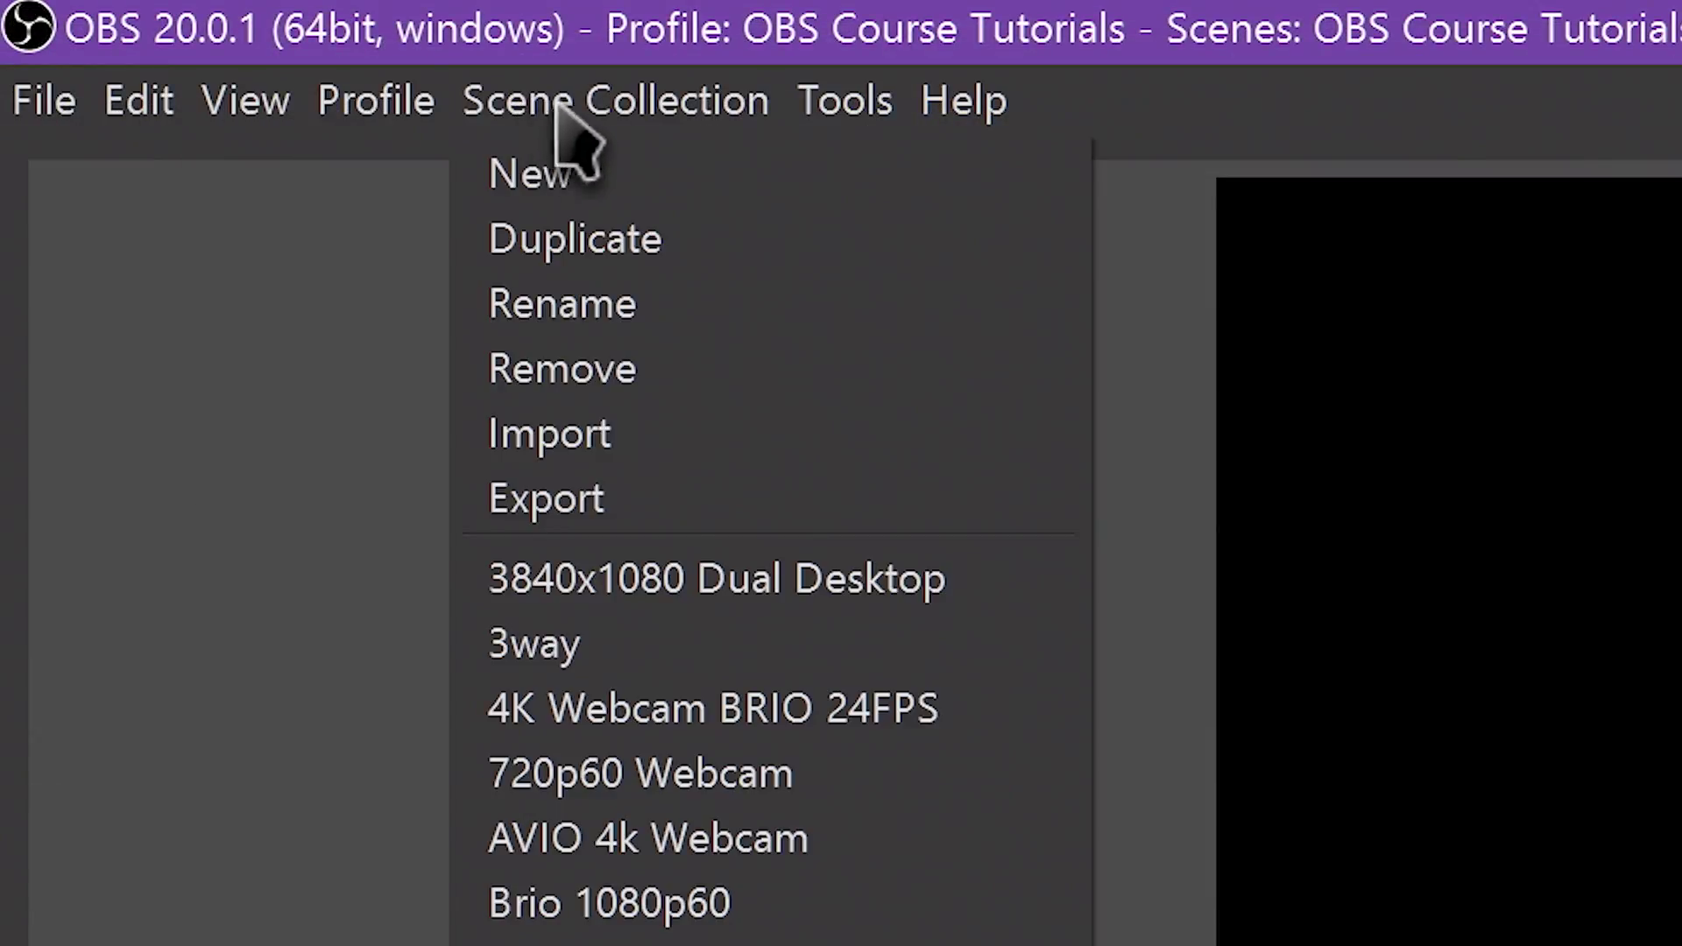
{"action": "mouse_move", "coordinate": [799, 89]}
{"action": "mouse_move", "coordinate": [984, 98]}
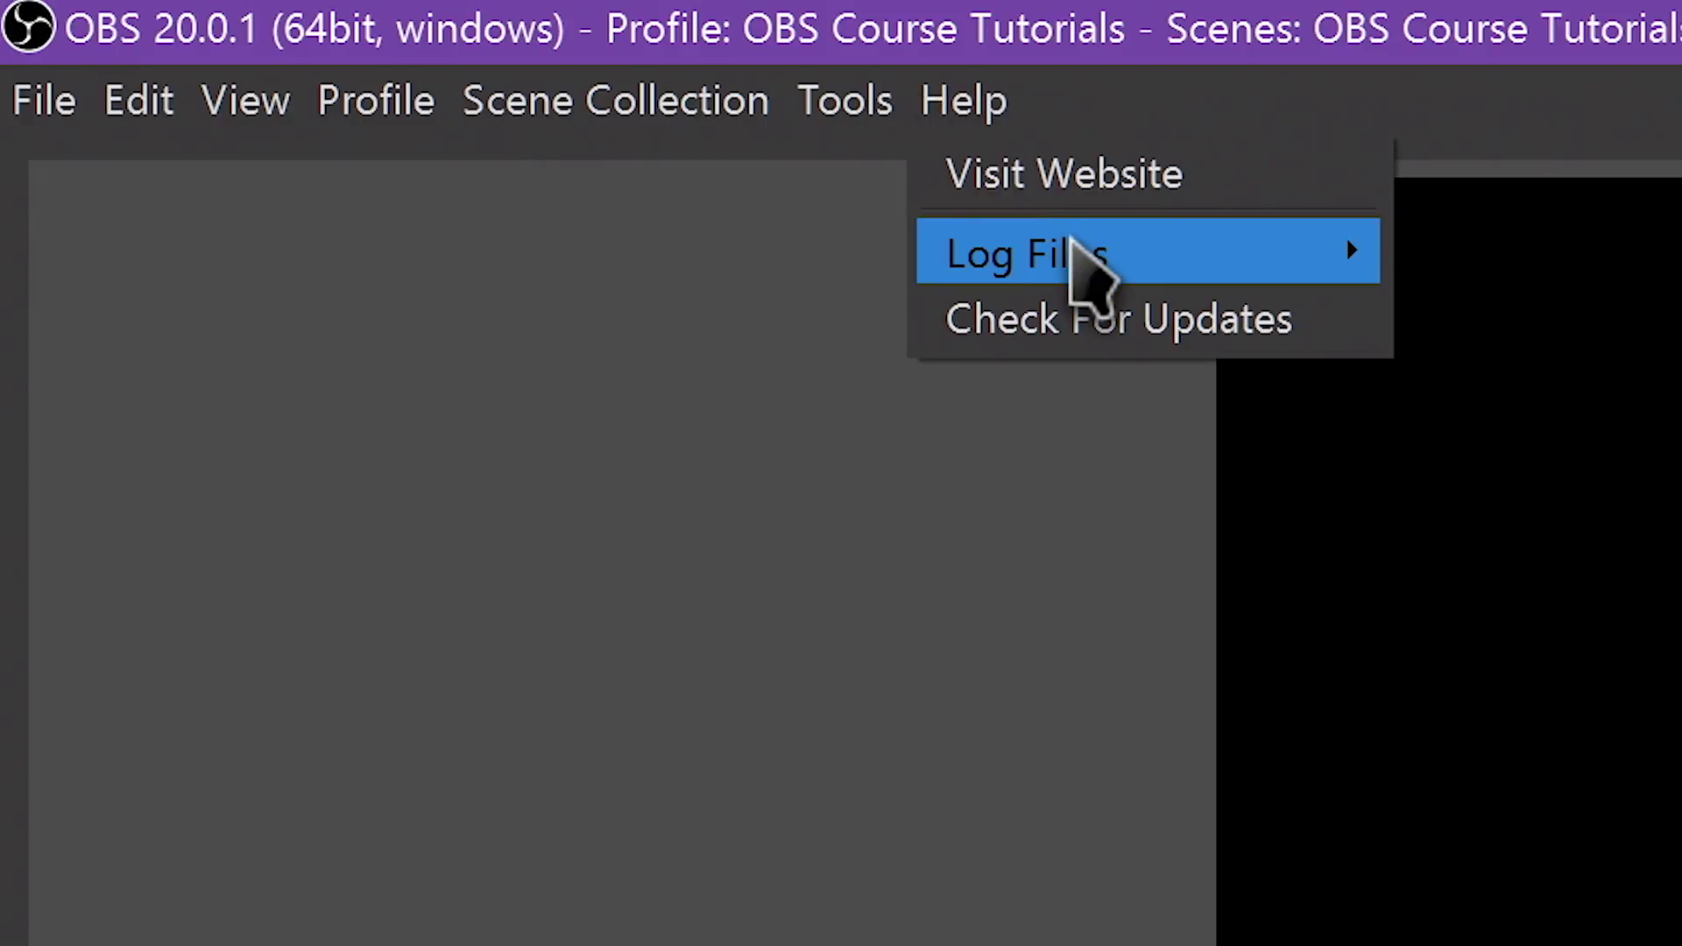
{"action": "mouse_move", "coordinate": [1071, 238]}
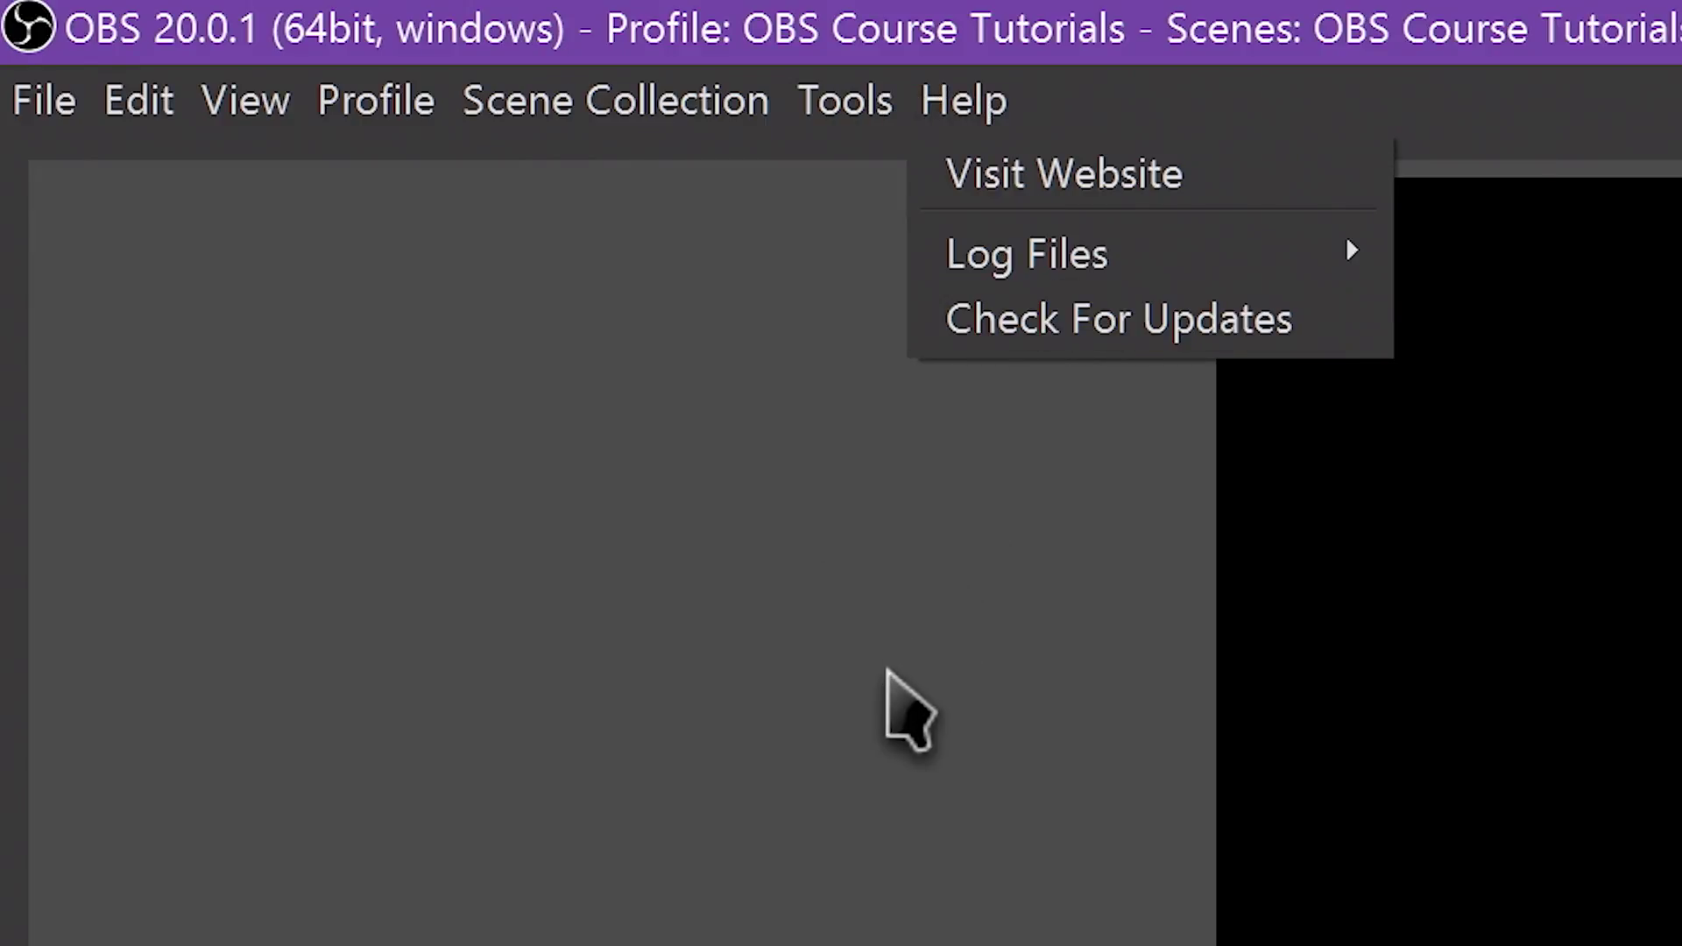
{"action": "mouse_move", "coordinate": [467, 72]}
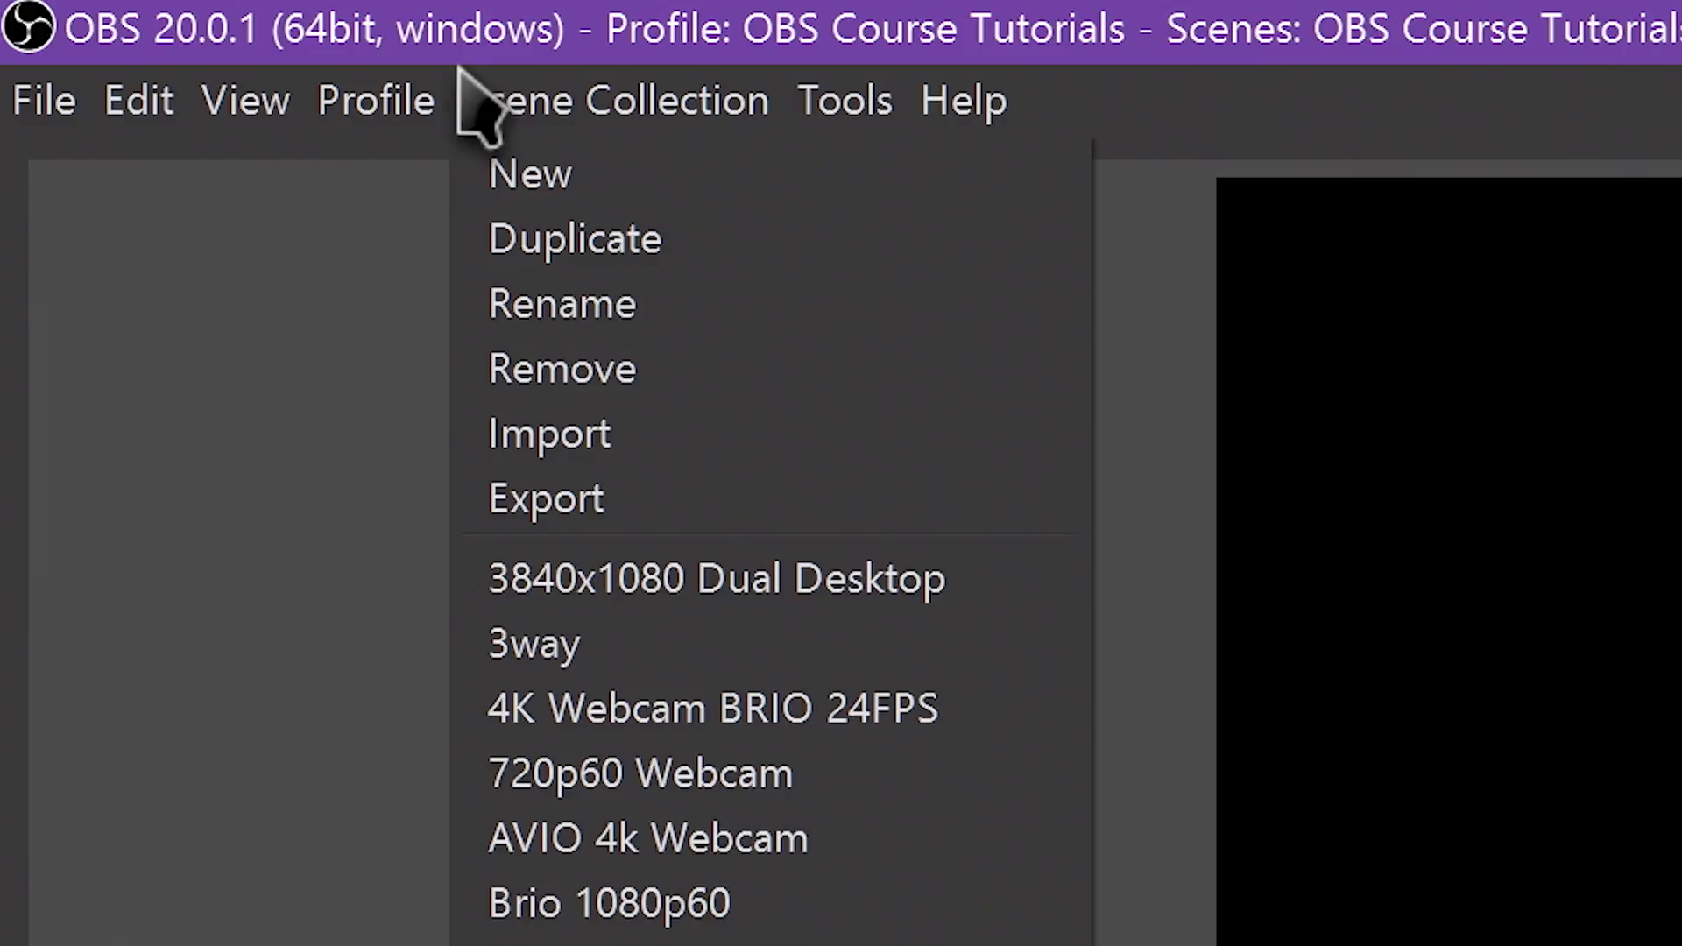
{"action": "mouse_move", "coordinate": [355, 89]}
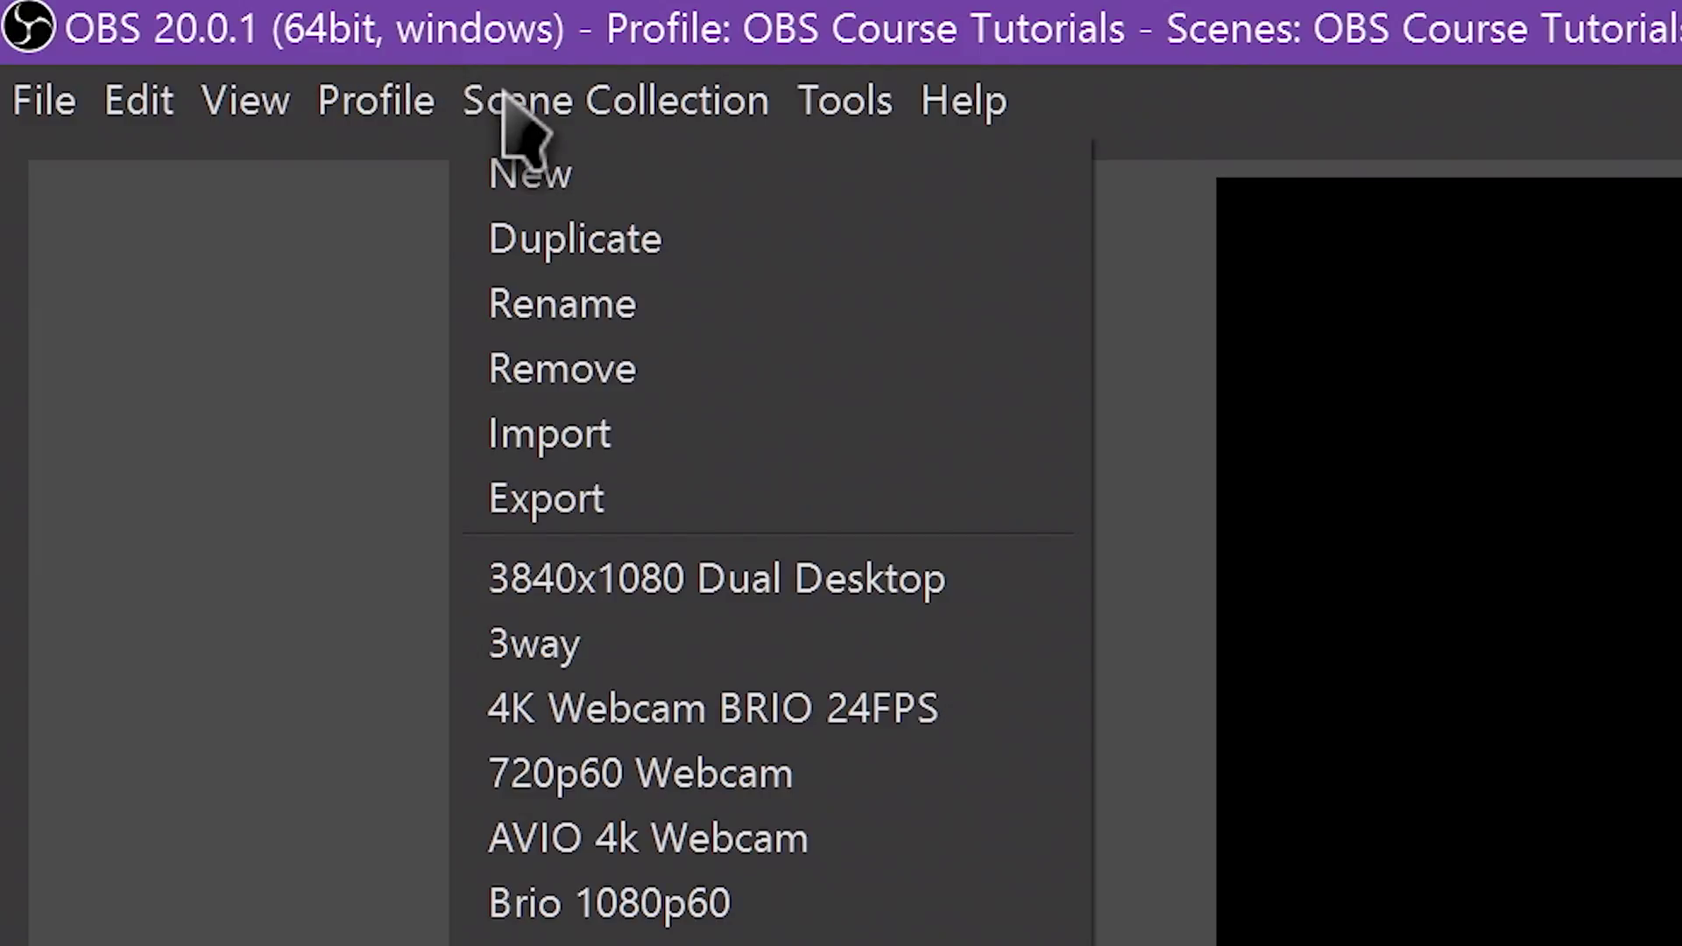
{"action": "mouse_move", "coordinate": [417, 90]}
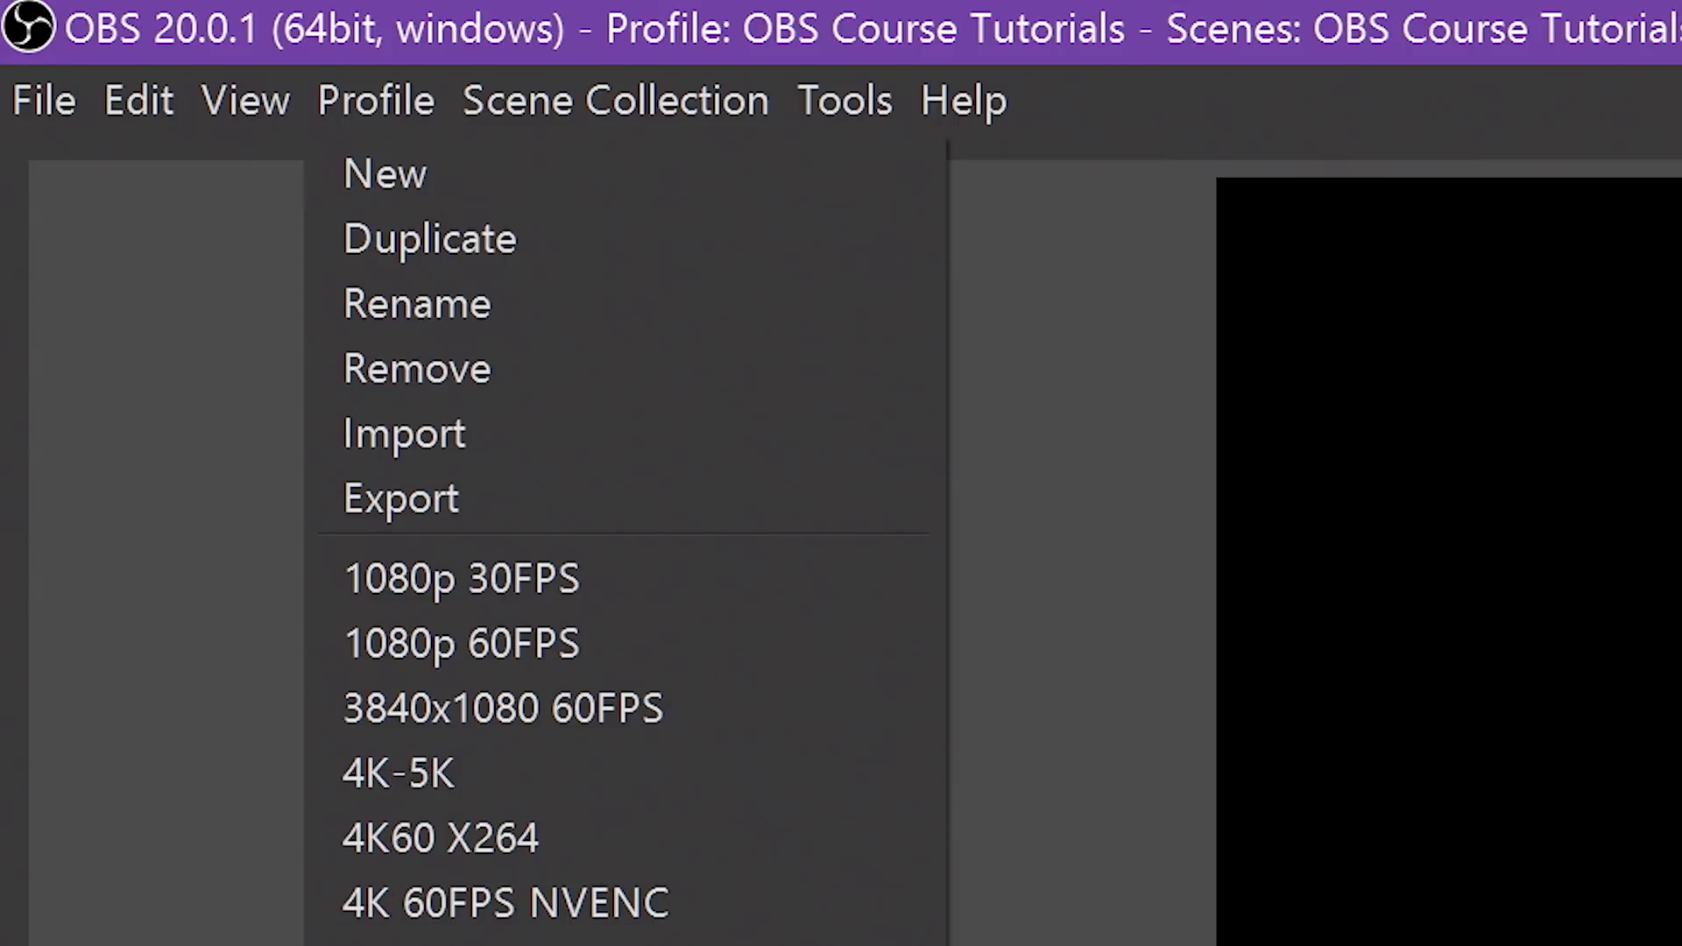
{"action": "key", "text": "Escape"}
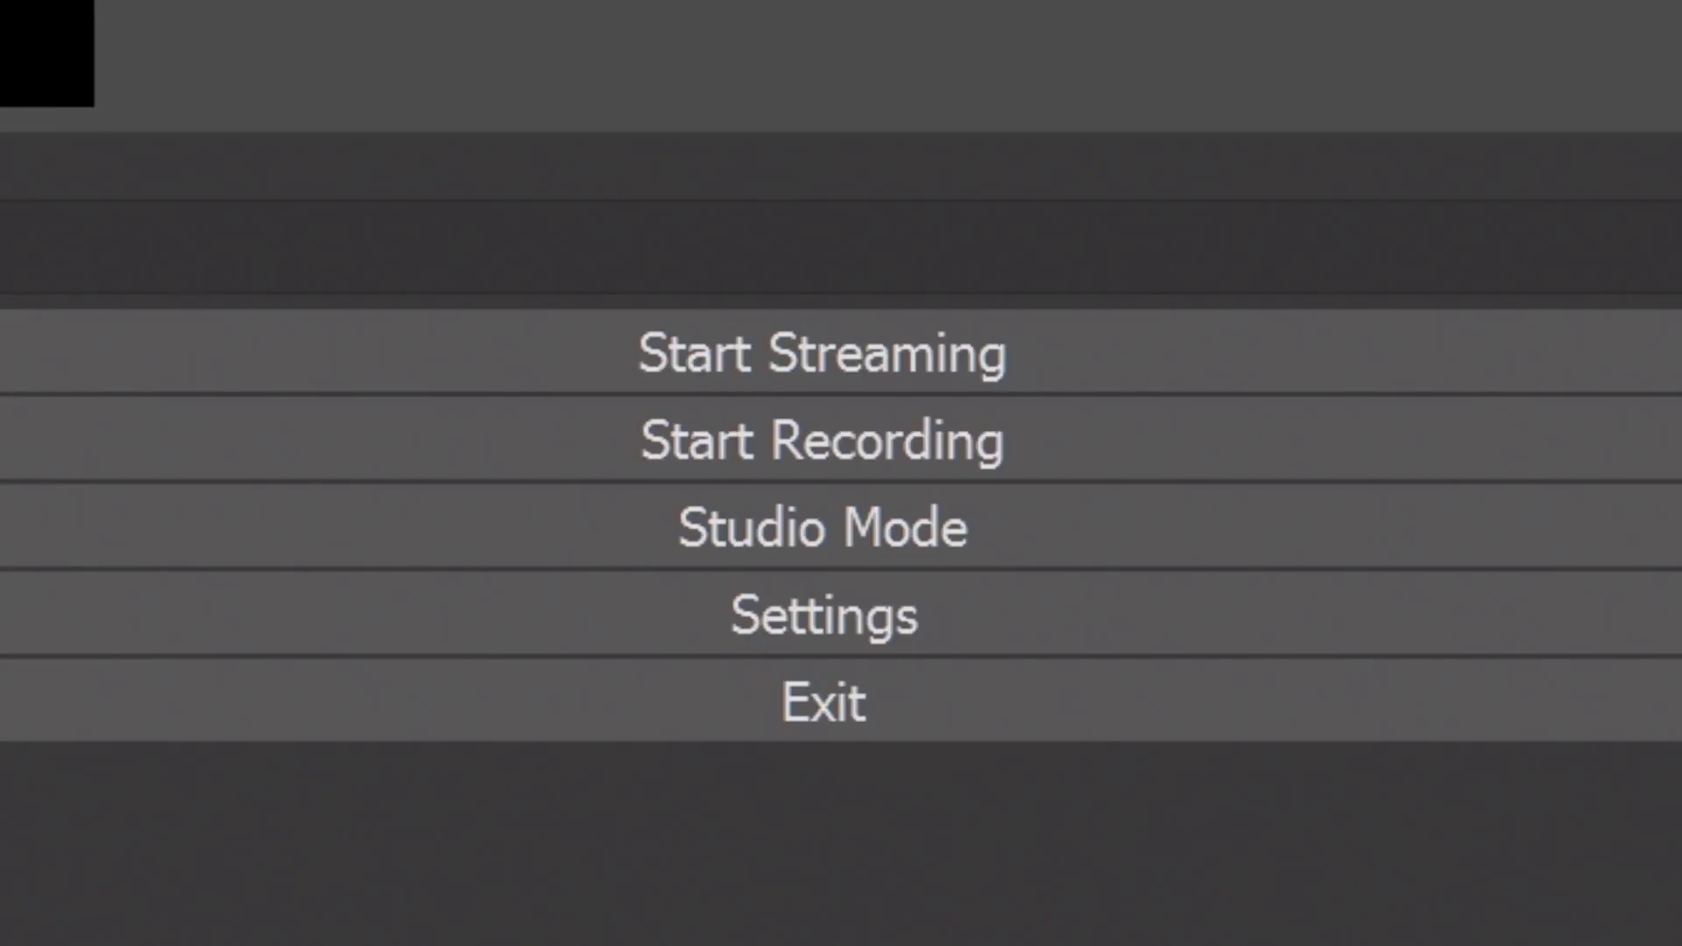
- Enable Studio Mode, try the Editing Tutorials collection, then switch to the Twitch collection
{"action": "left_click", "coordinate": [762, 521]}
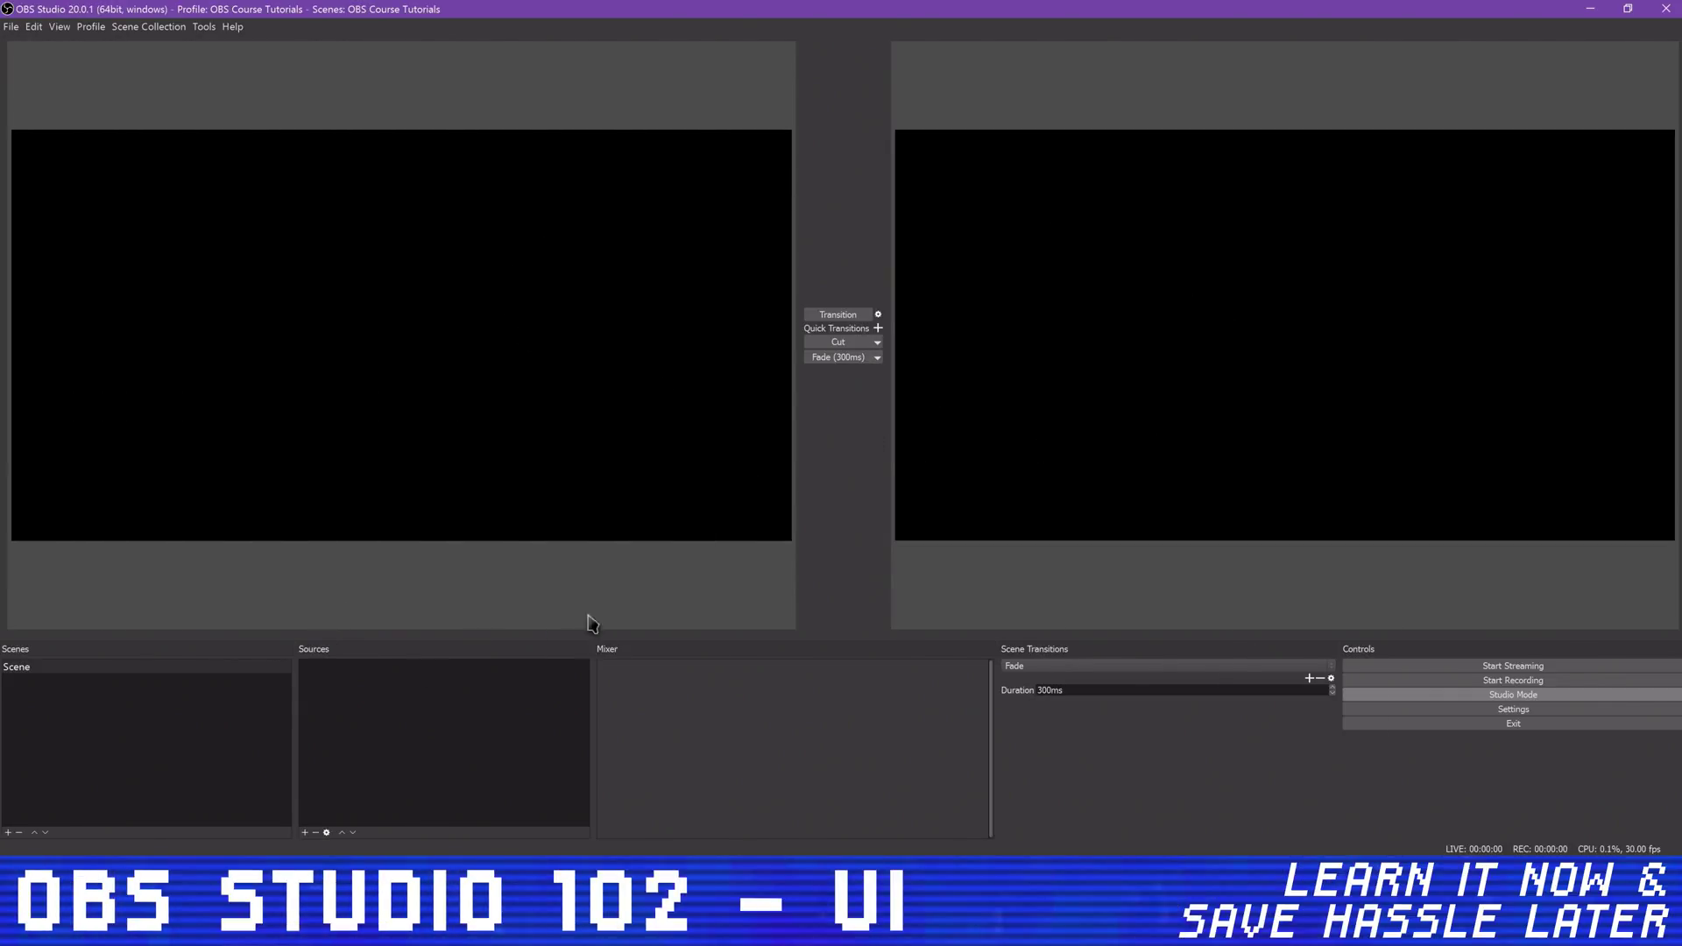
{"action": "left_click", "coordinate": [142, 27]}
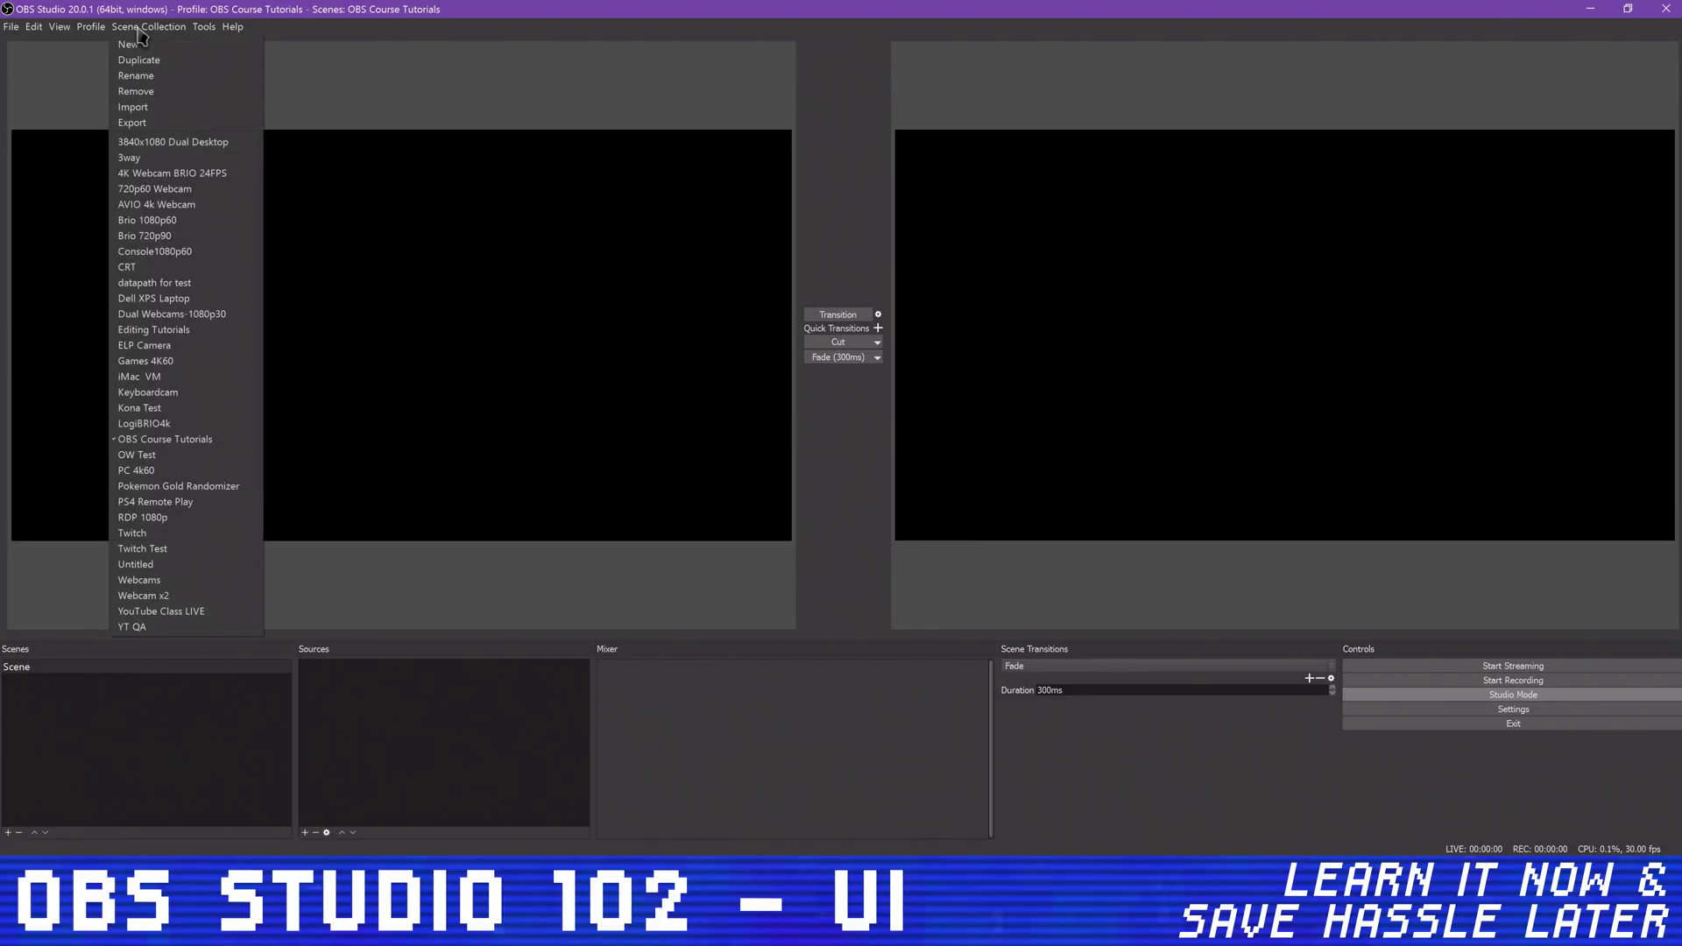
{"action": "left_click", "coordinate": [178, 337]}
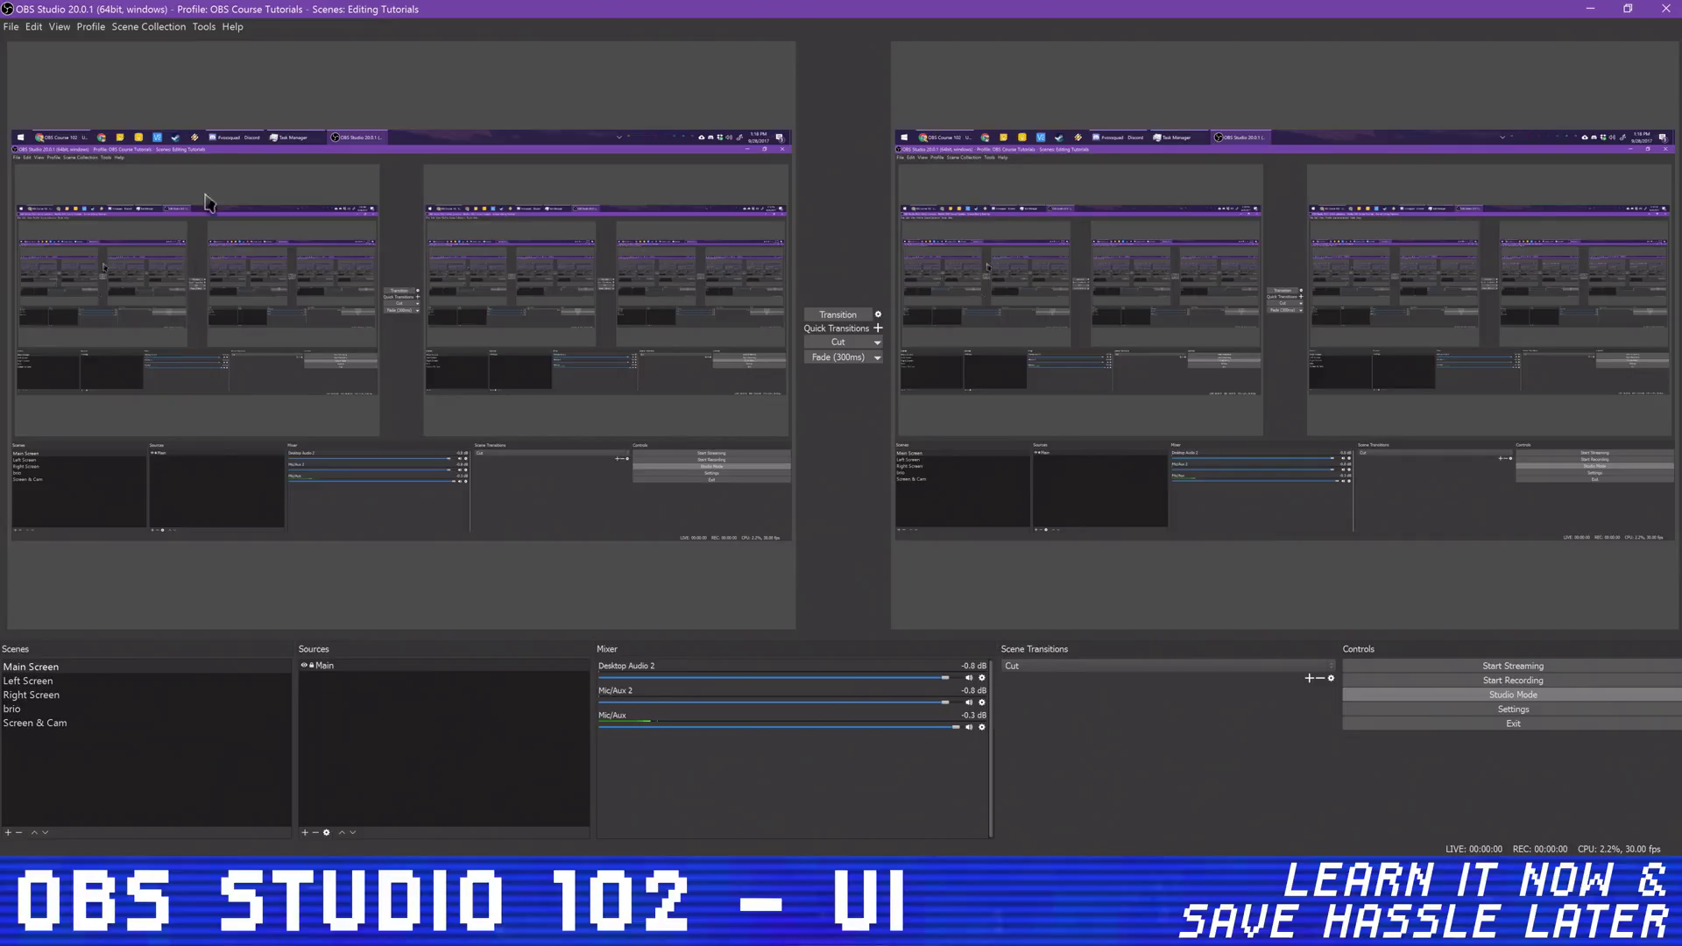
{"action": "left_click", "coordinate": [149, 27]}
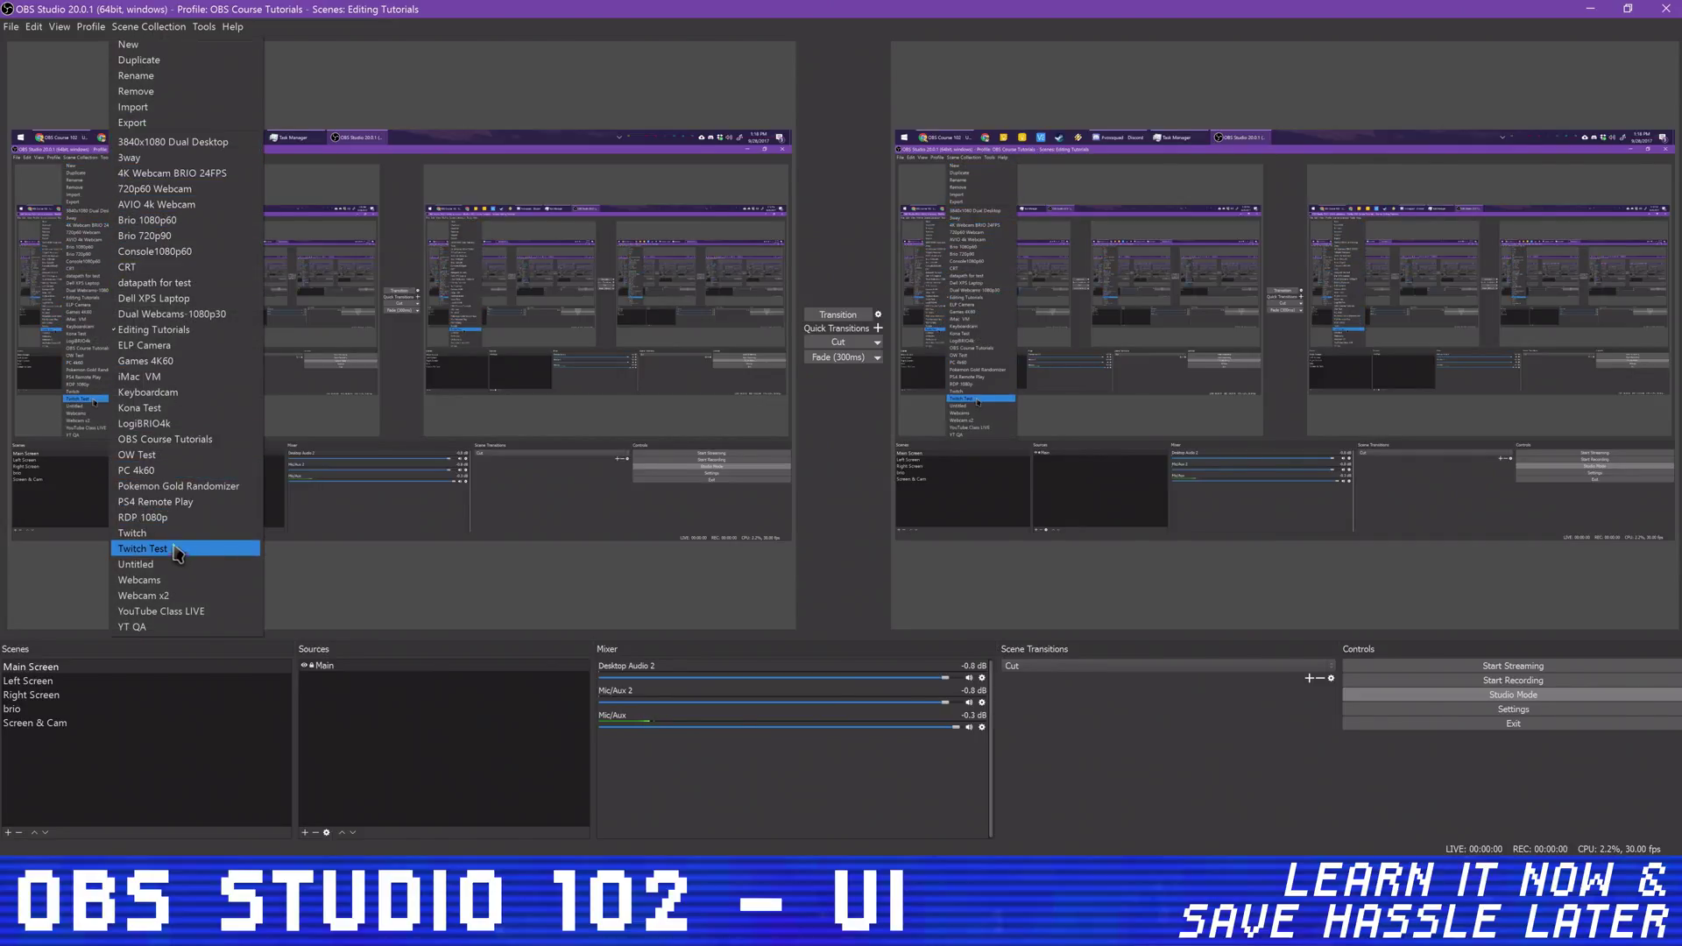
{"action": "left_click", "coordinate": [175, 536]}
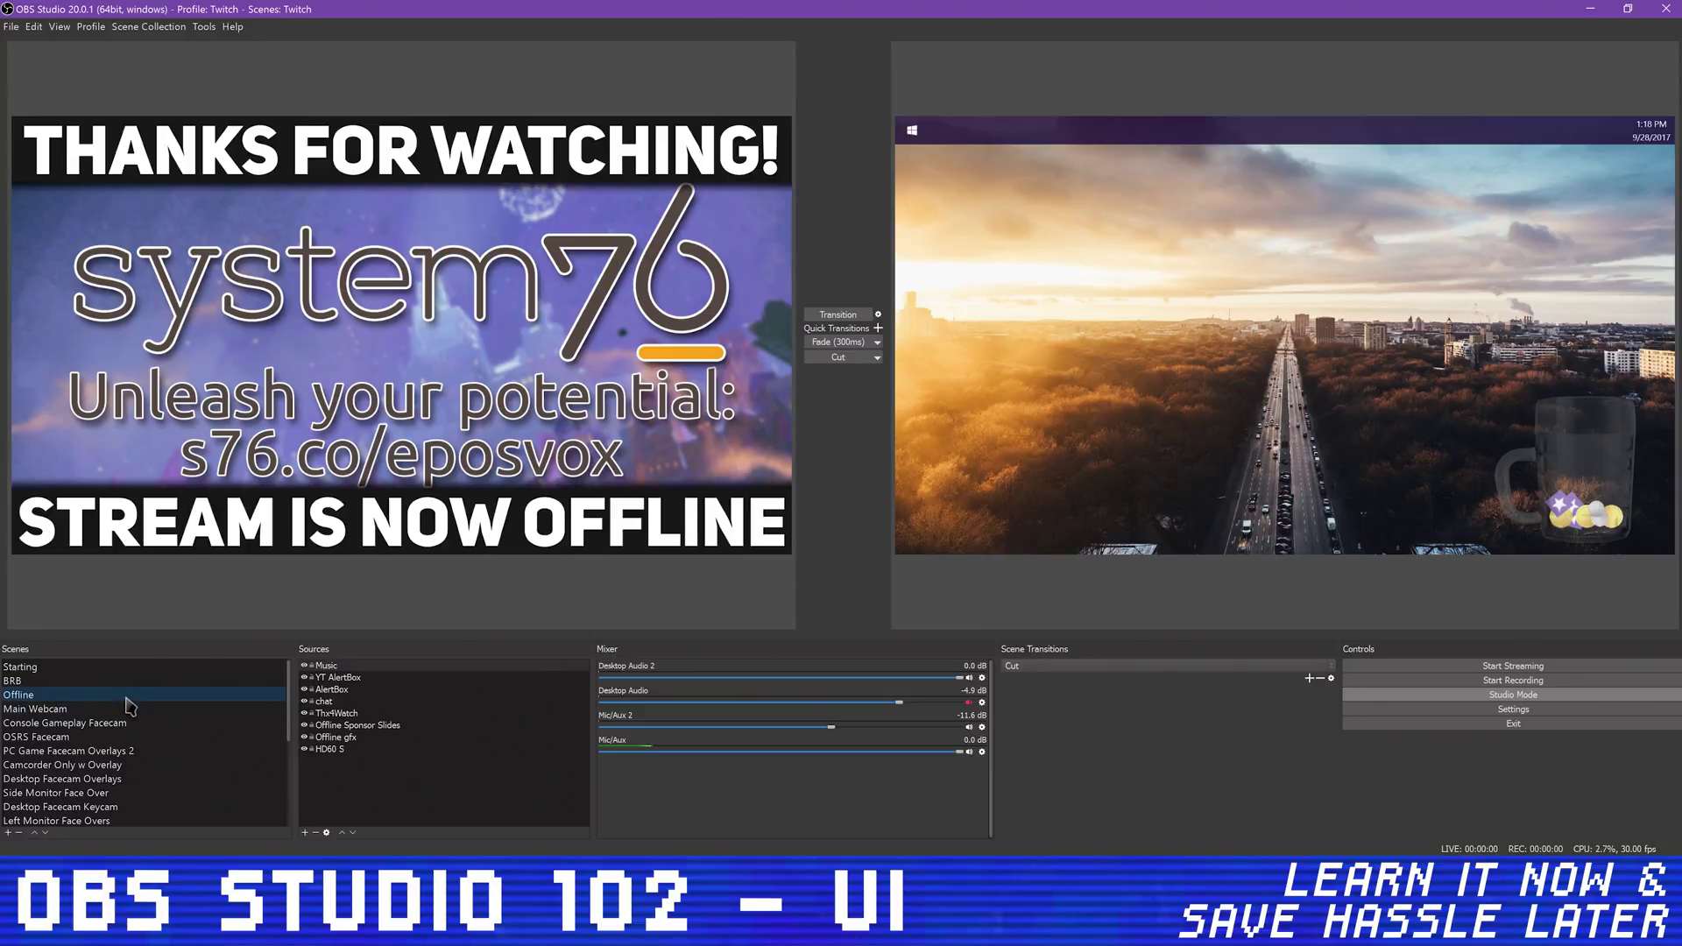
- Preview the BRB, Main Webcam, Console Gameplay Facecam, OSRS Facecam, Camcorder Only and Desktop Facecam scenes
{"action": "left_click", "coordinate": [118, 683]}
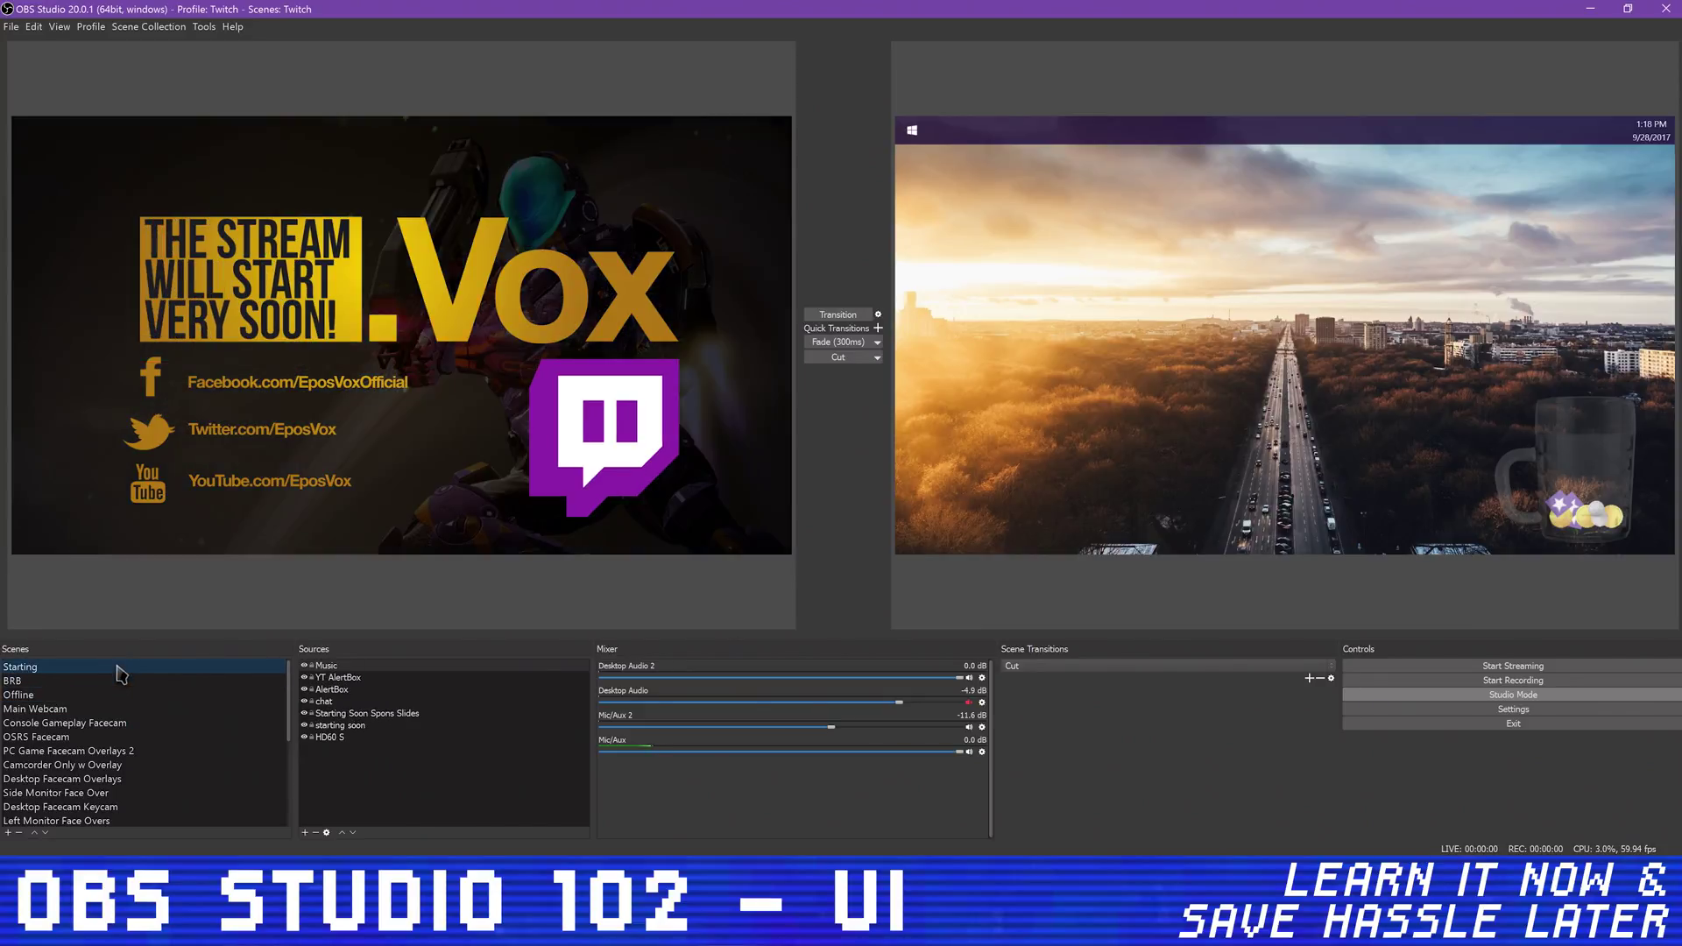
{"action": "left_click", "coordinate": [104, 711]}
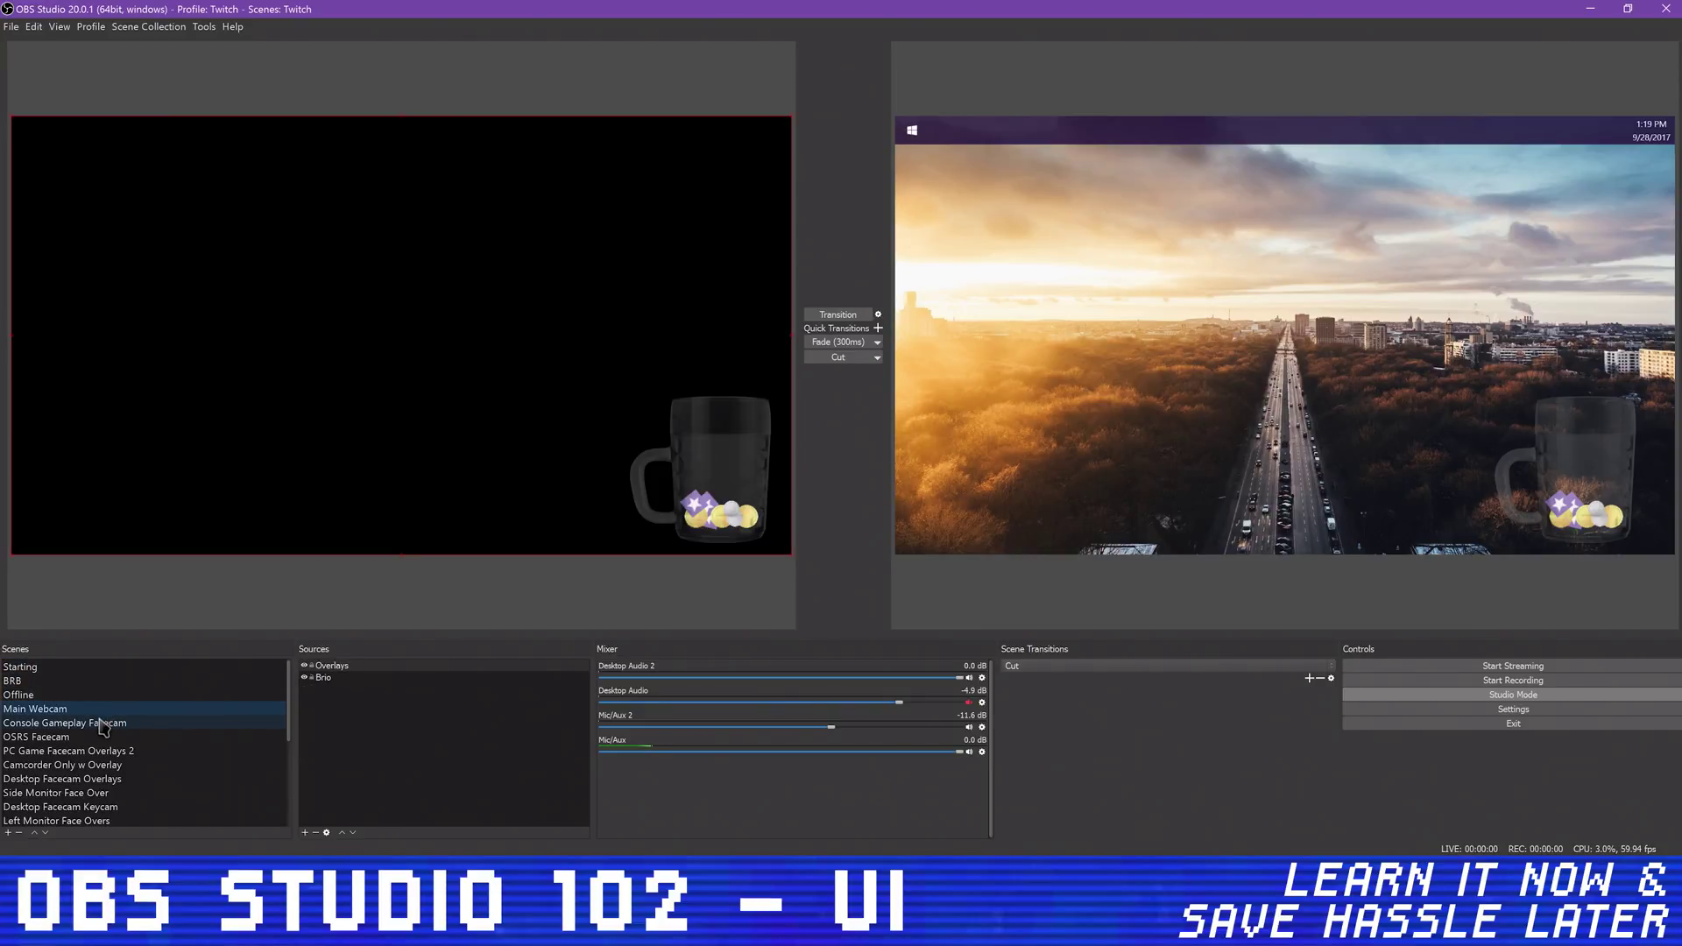
{"action": "left_click", "coordinate": [104, 724]}
{"action": "left_click", "coordinate": [96, 739]}
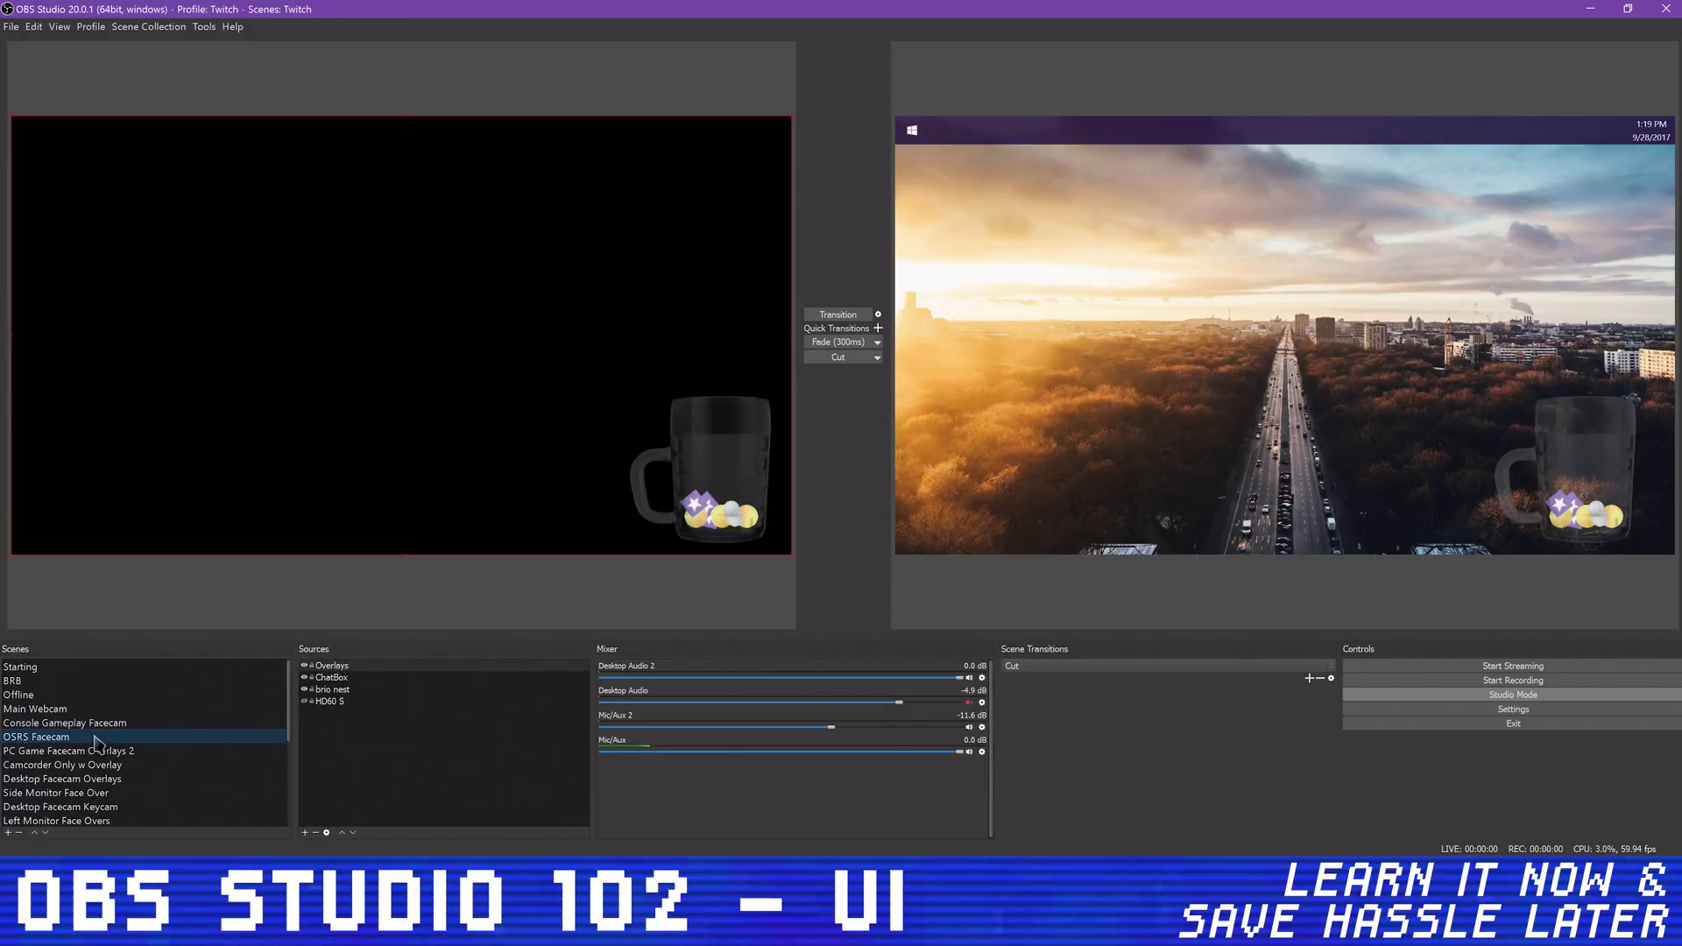
{"action": "left_click", "coordinate": [107, 768]}
{"action": "left_click", "coordinate": [103, 779]}
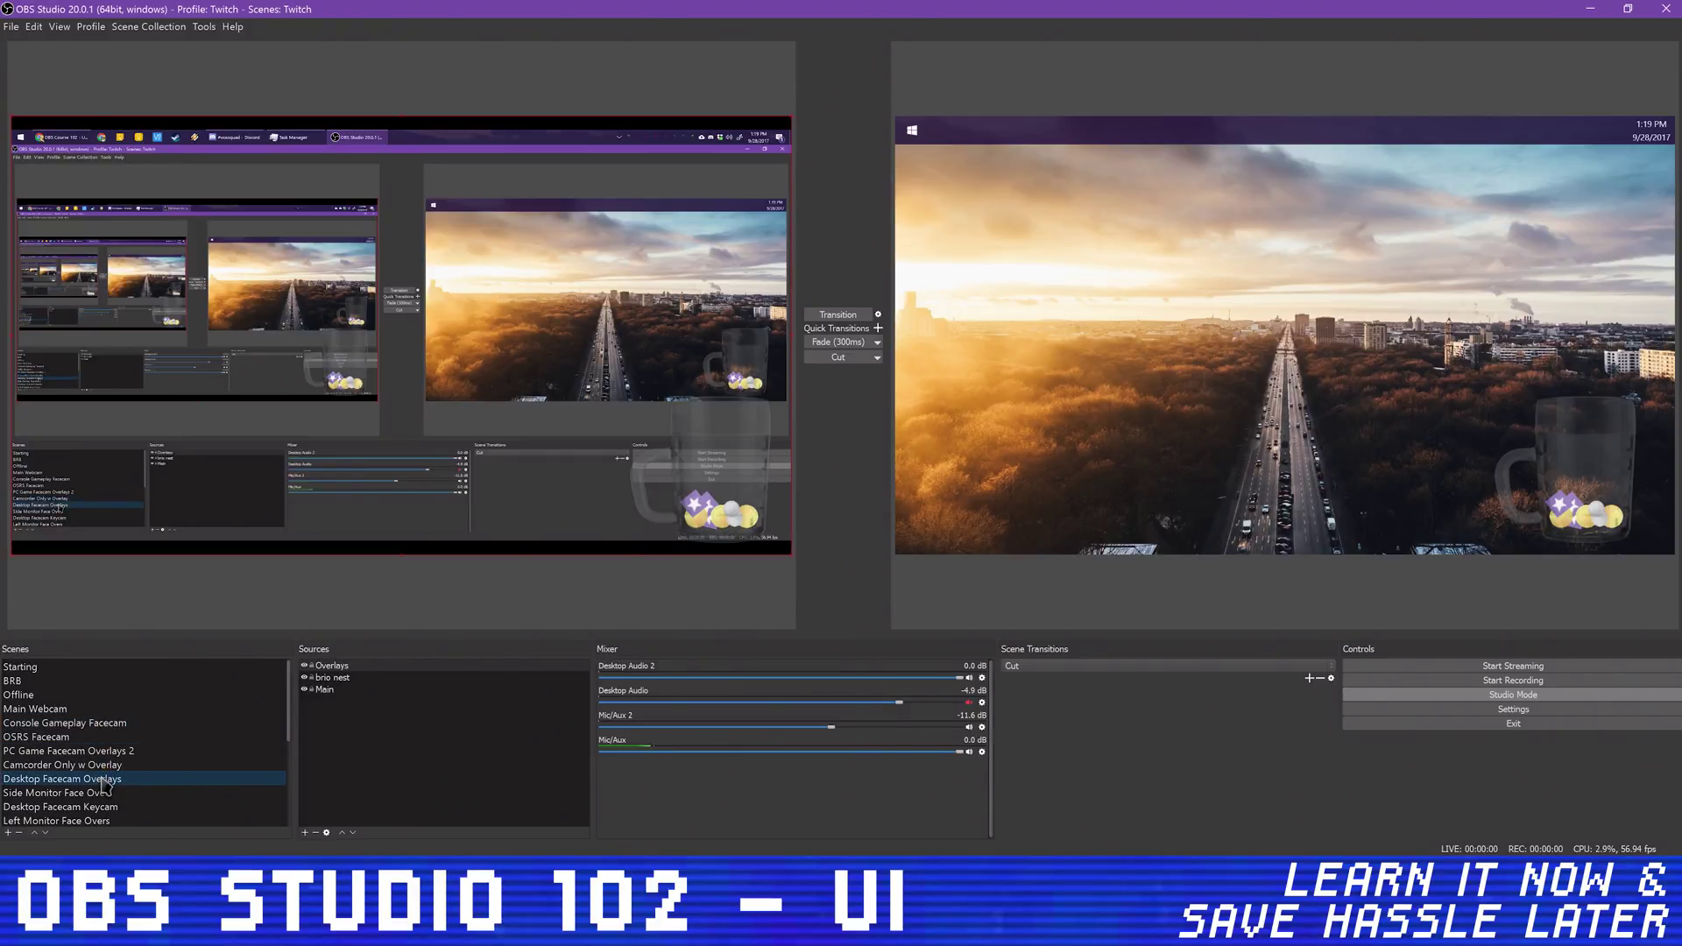
- Preview Bottom Bar, brio nest, camcorder nest and Overlay GS, then return to Starting
{"action": "scroll", "coordinate": [97, 771], "scroll_direction": "down", "scroll_amount": 4}
{"action": "left_click", "coordinate": [90, 753]}
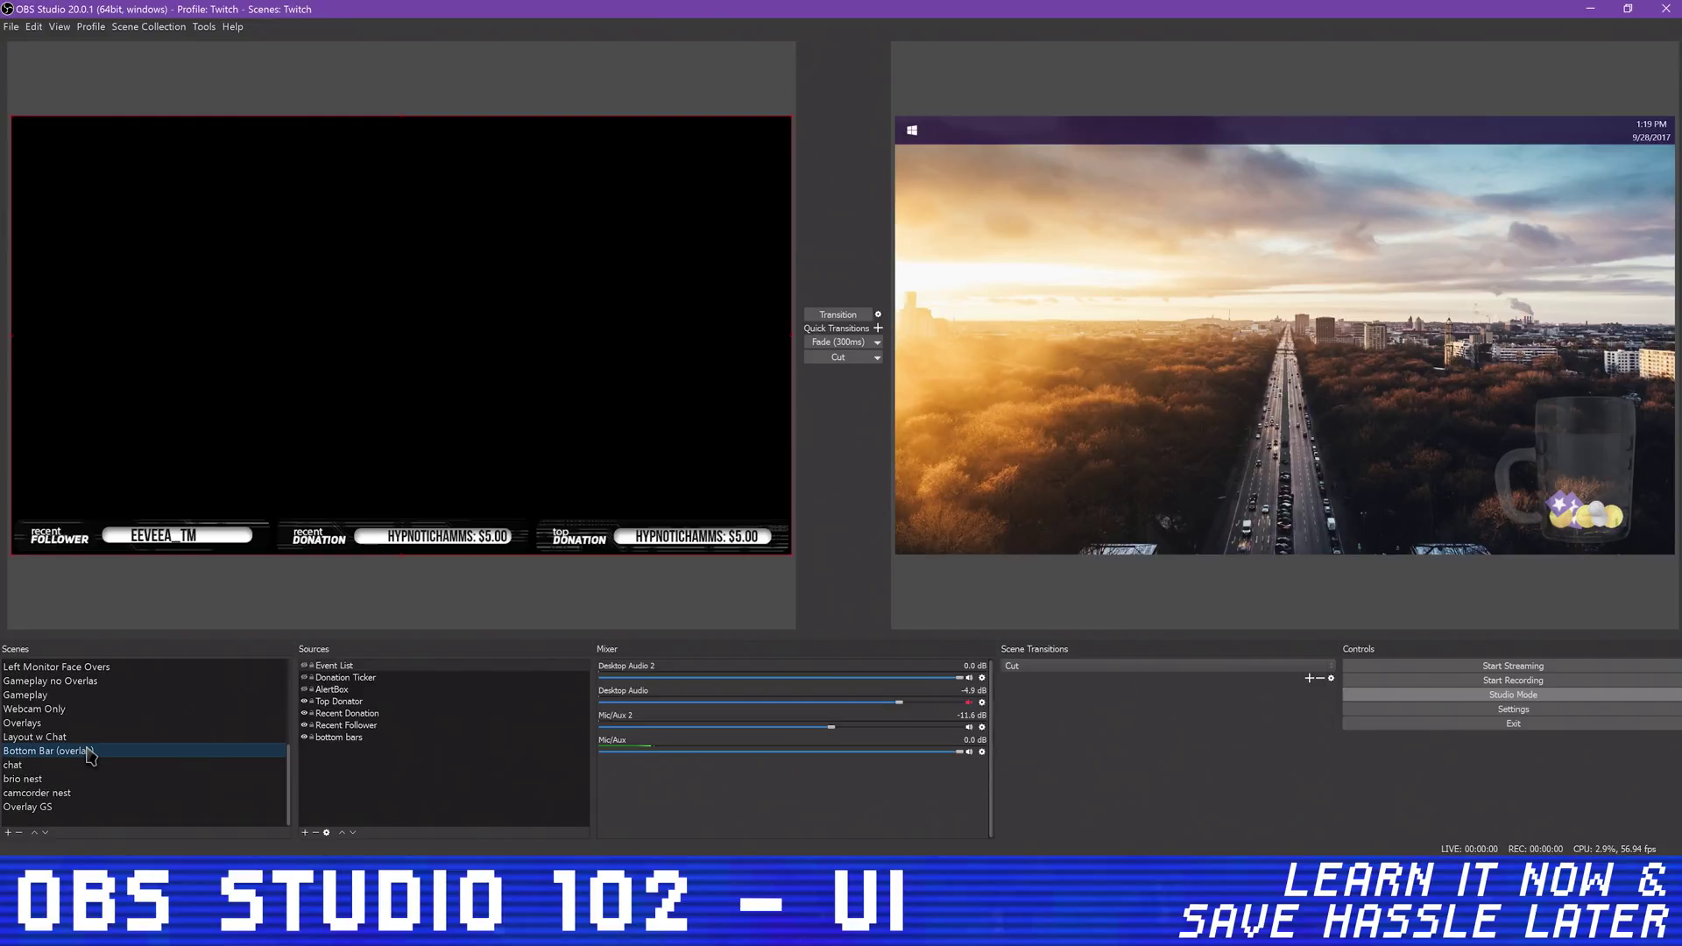
{"action": "left_click", "coordinate": [77, 779]}
{"action": "left_click", "coordinate": [63, 793]}
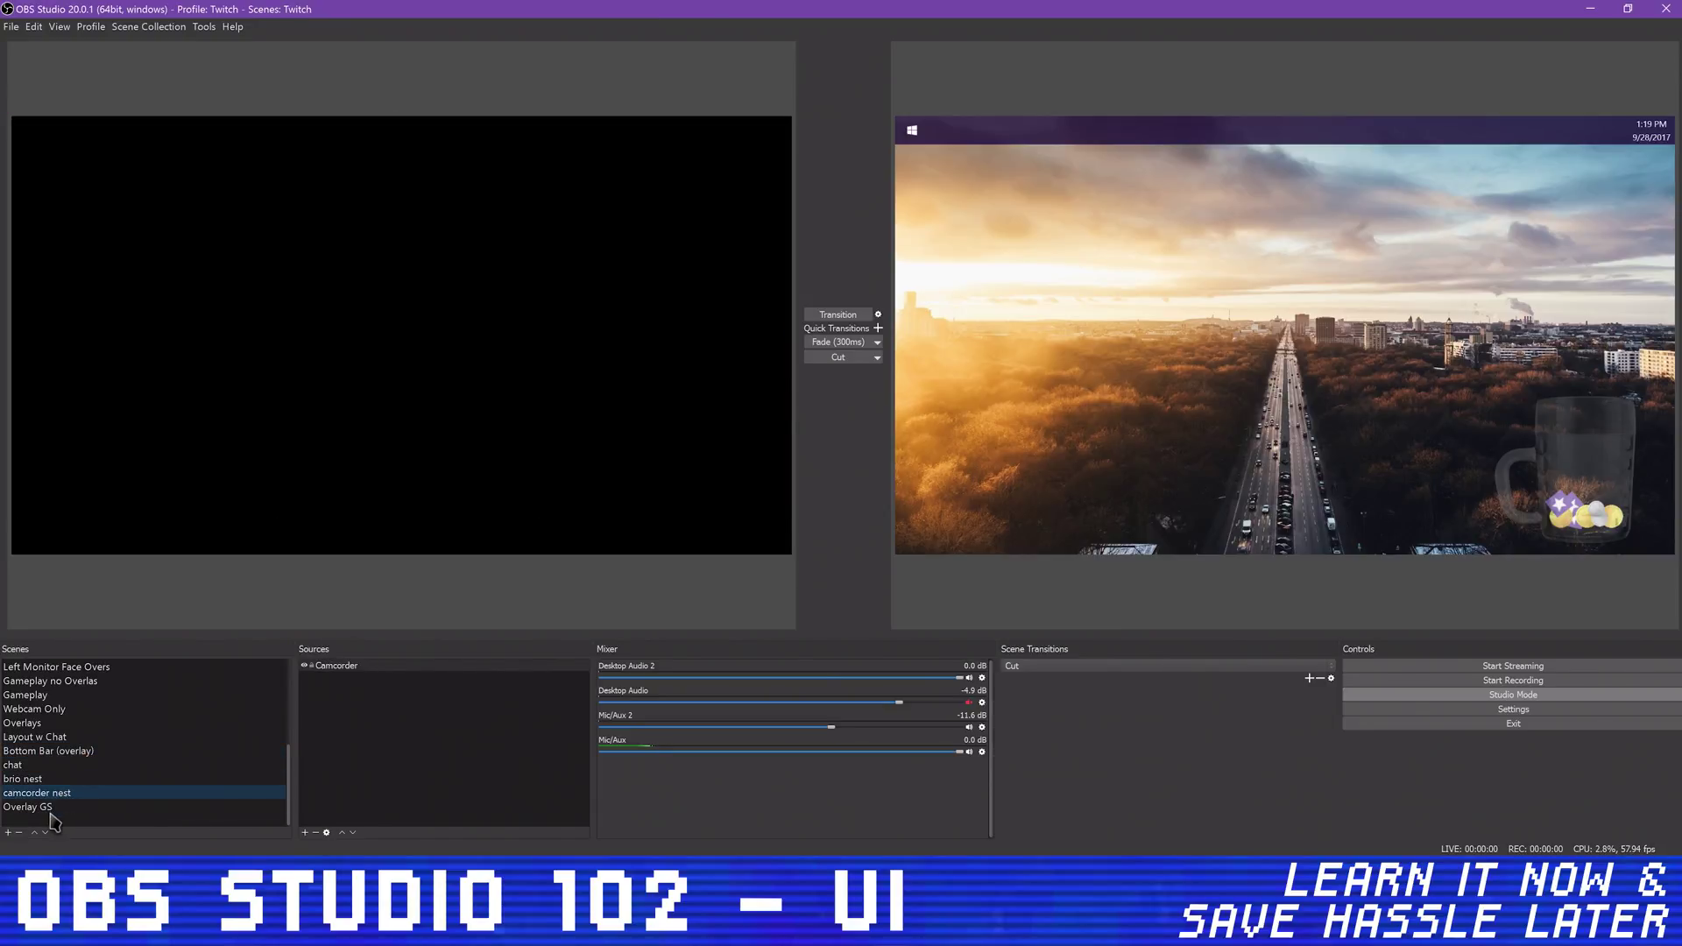
{"action": "left_click", "coordinate": [50, 808]}
{"action": "scroll", "coordinate": [88, 789], "scroll_direction": "up", "scroll_amount": 4}
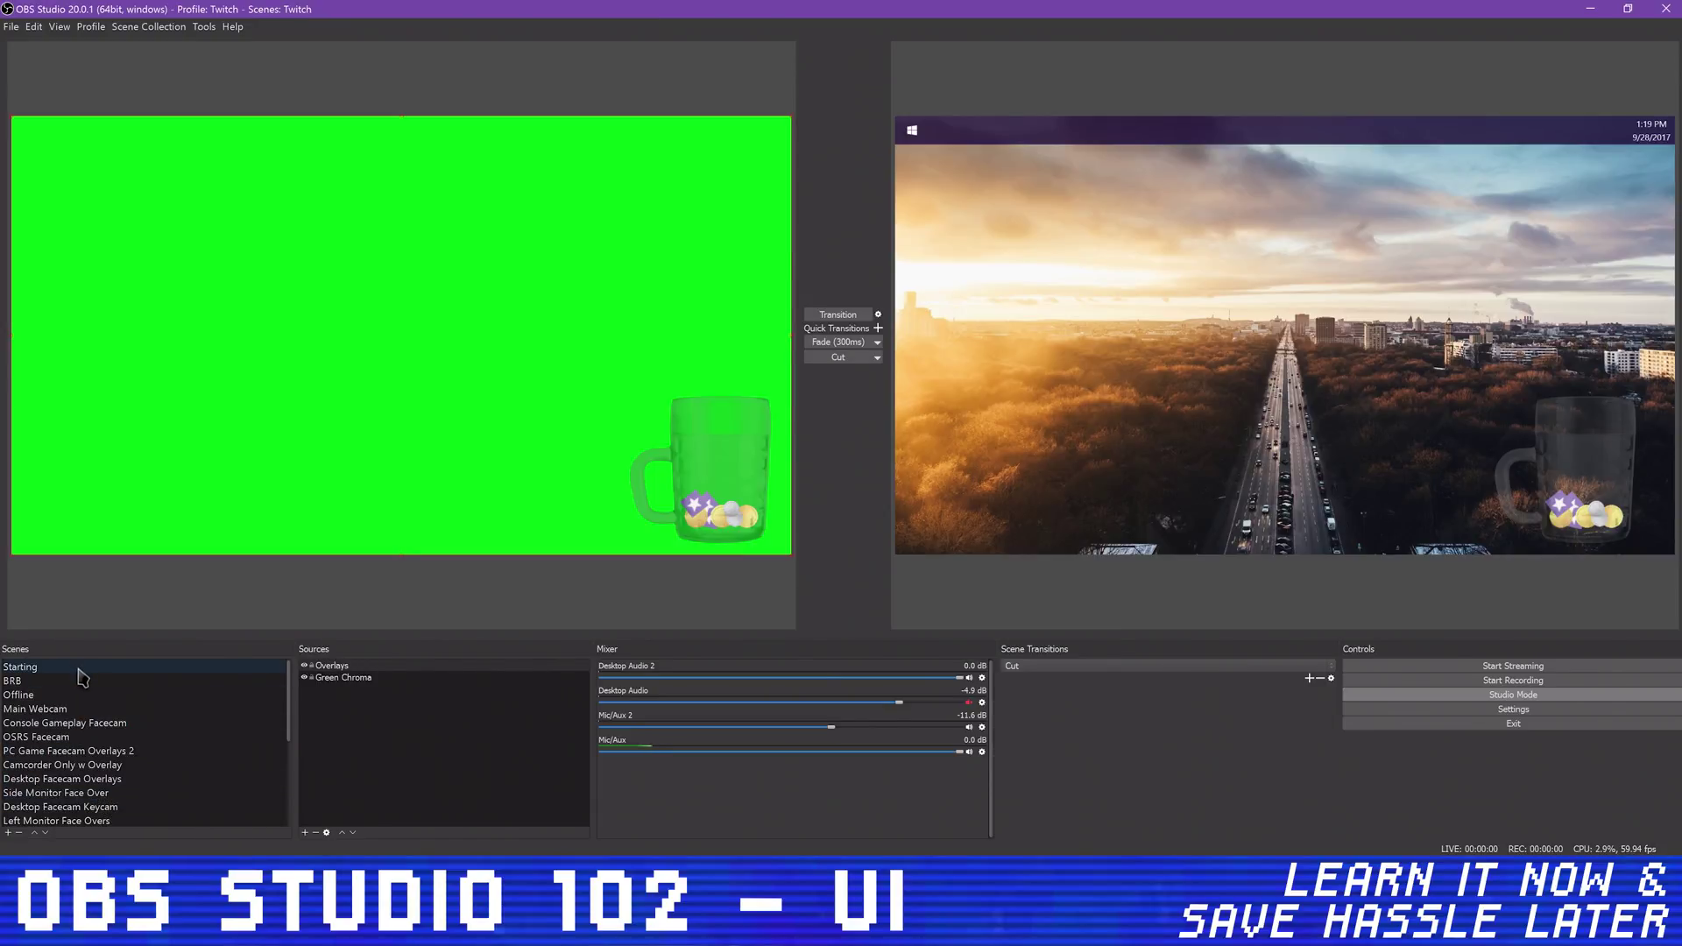
{"action": "left_click", "coordinate": [78, 668]}
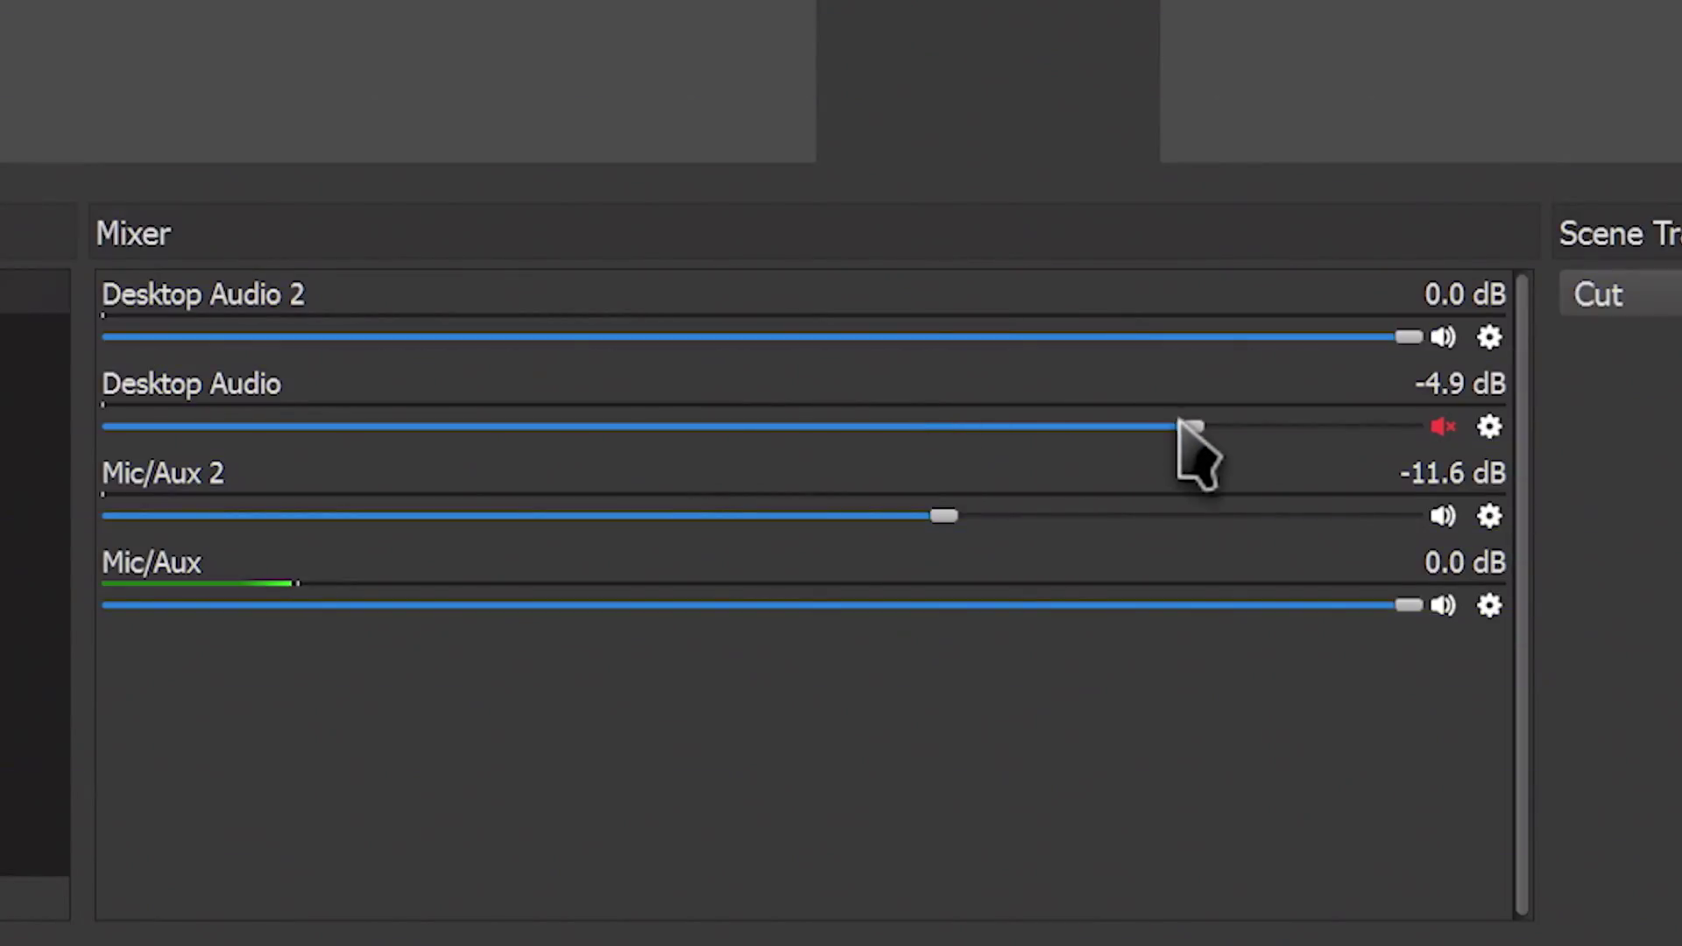
- Lower the Desktop Audio fader to -7.5 dB and open a mixer channel's gear options
{"action": "left_click_drag", "start_coordinate": [1187, 432], "coordinate": [1087, 429]}
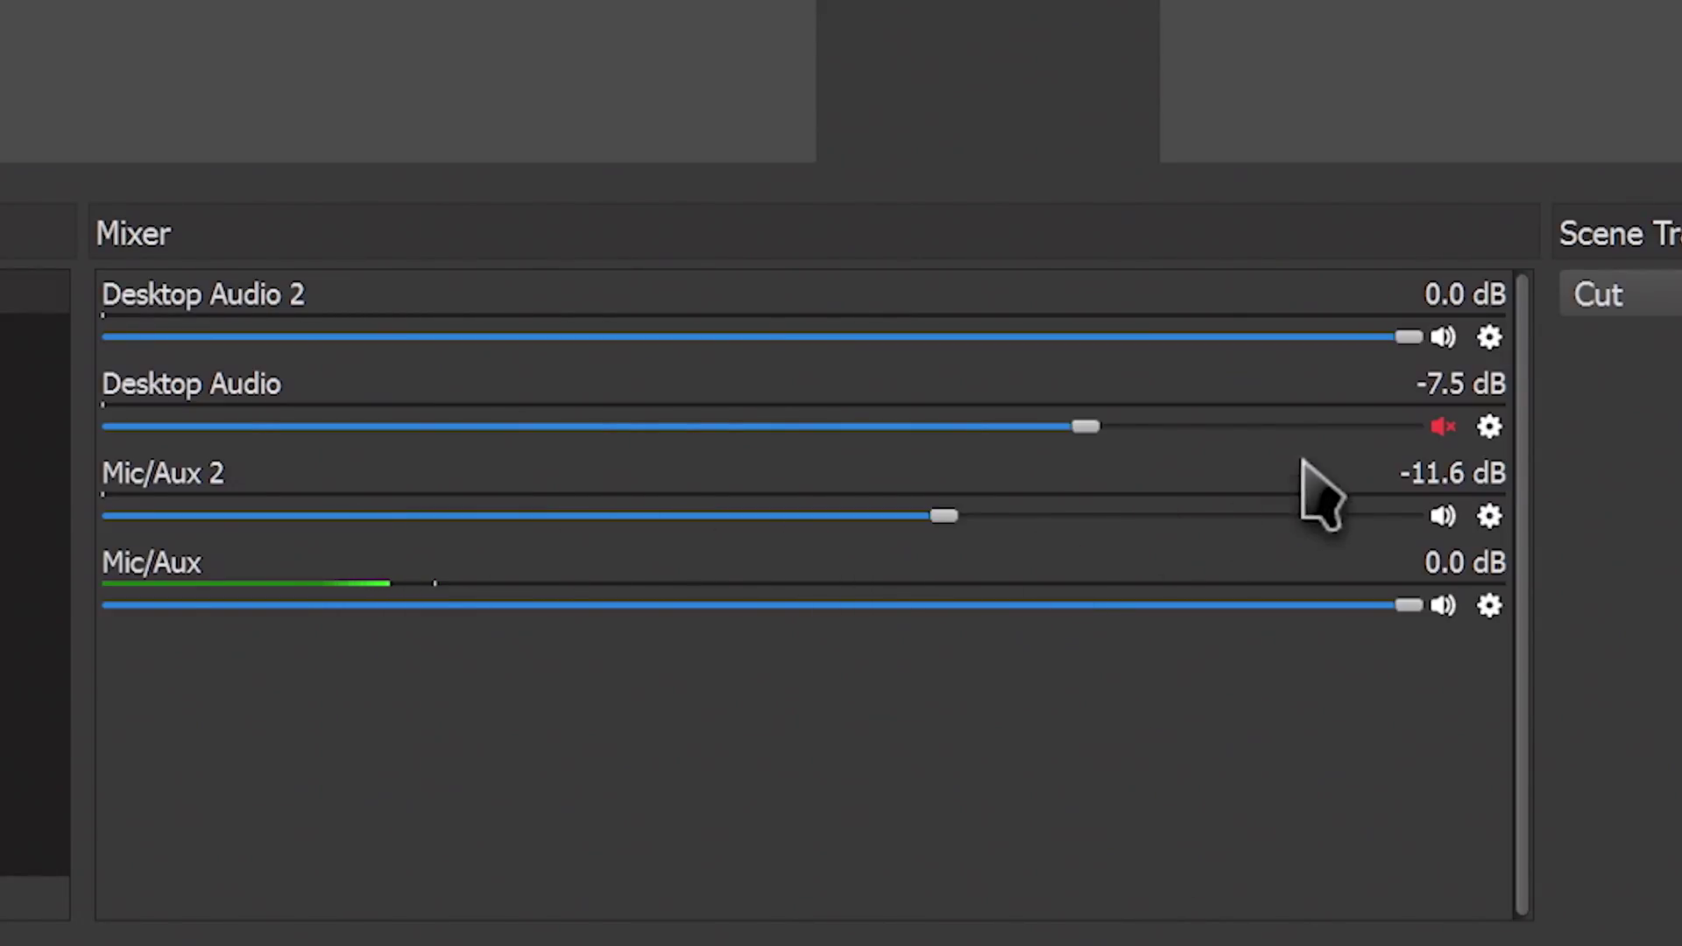
{"action": "left_click", "coordinate": [1490, 337]}
{"action": "left_click", "coordinate": [1596, 501]}
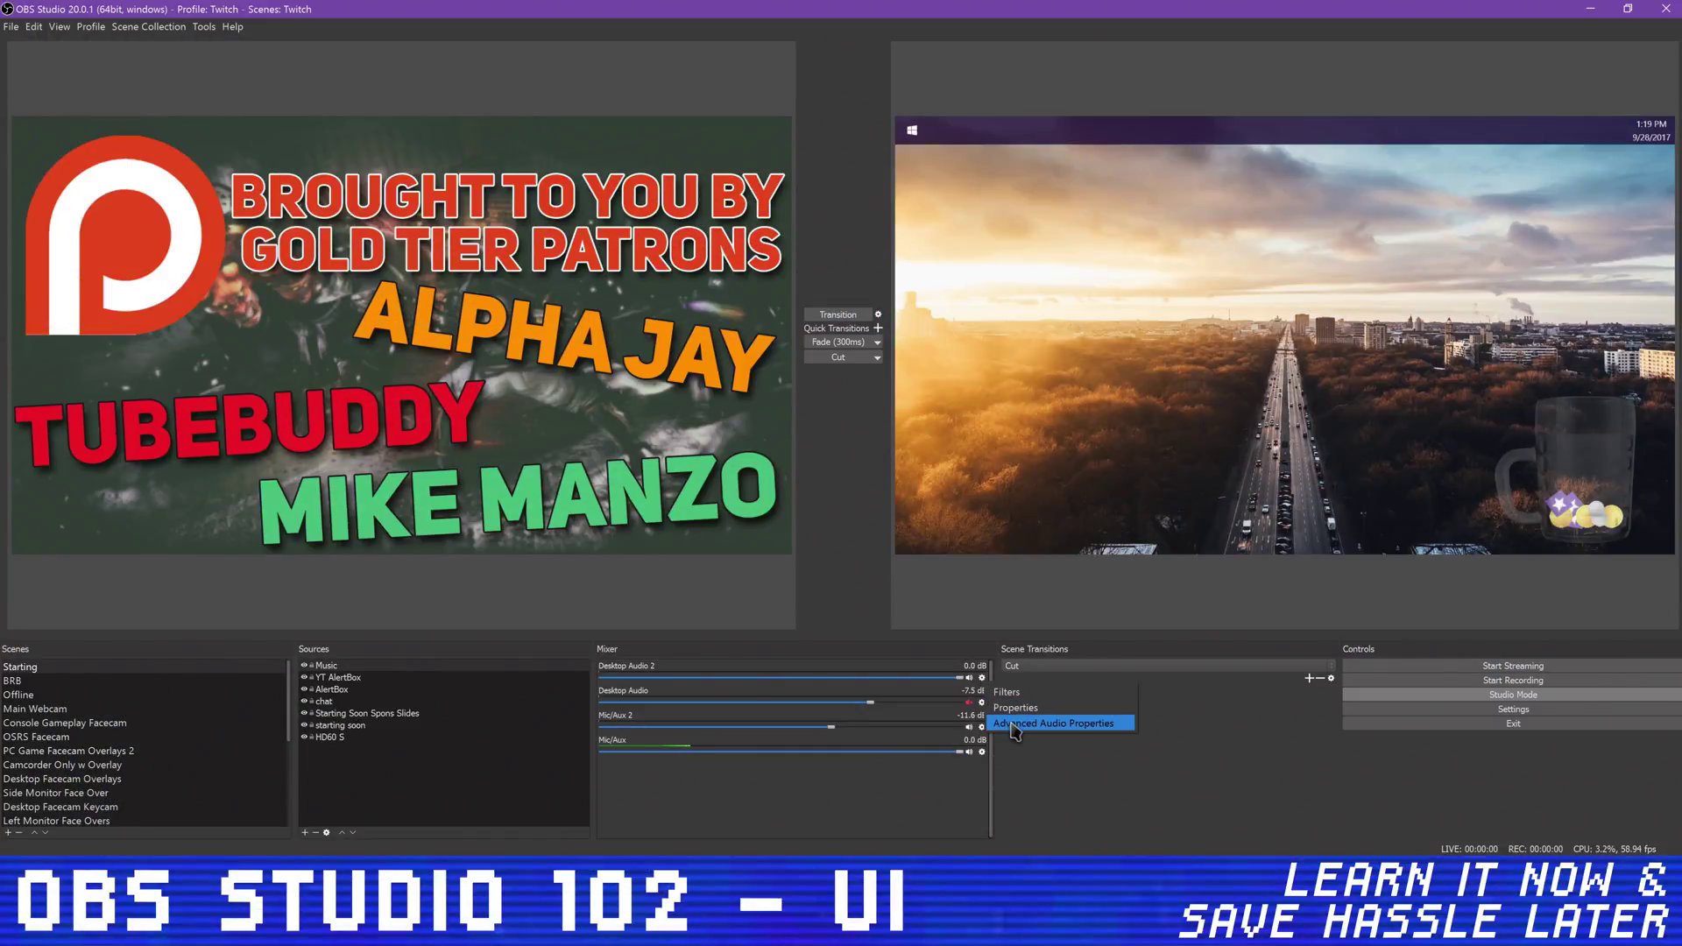
- Open Advanced Audio Properties for all sources via Edit, widening it to show monitoring settings
{"action": "left_click", "coordinate": [1016, 732]}
{"action": "left_click", "coordinate": [1027, 503]}
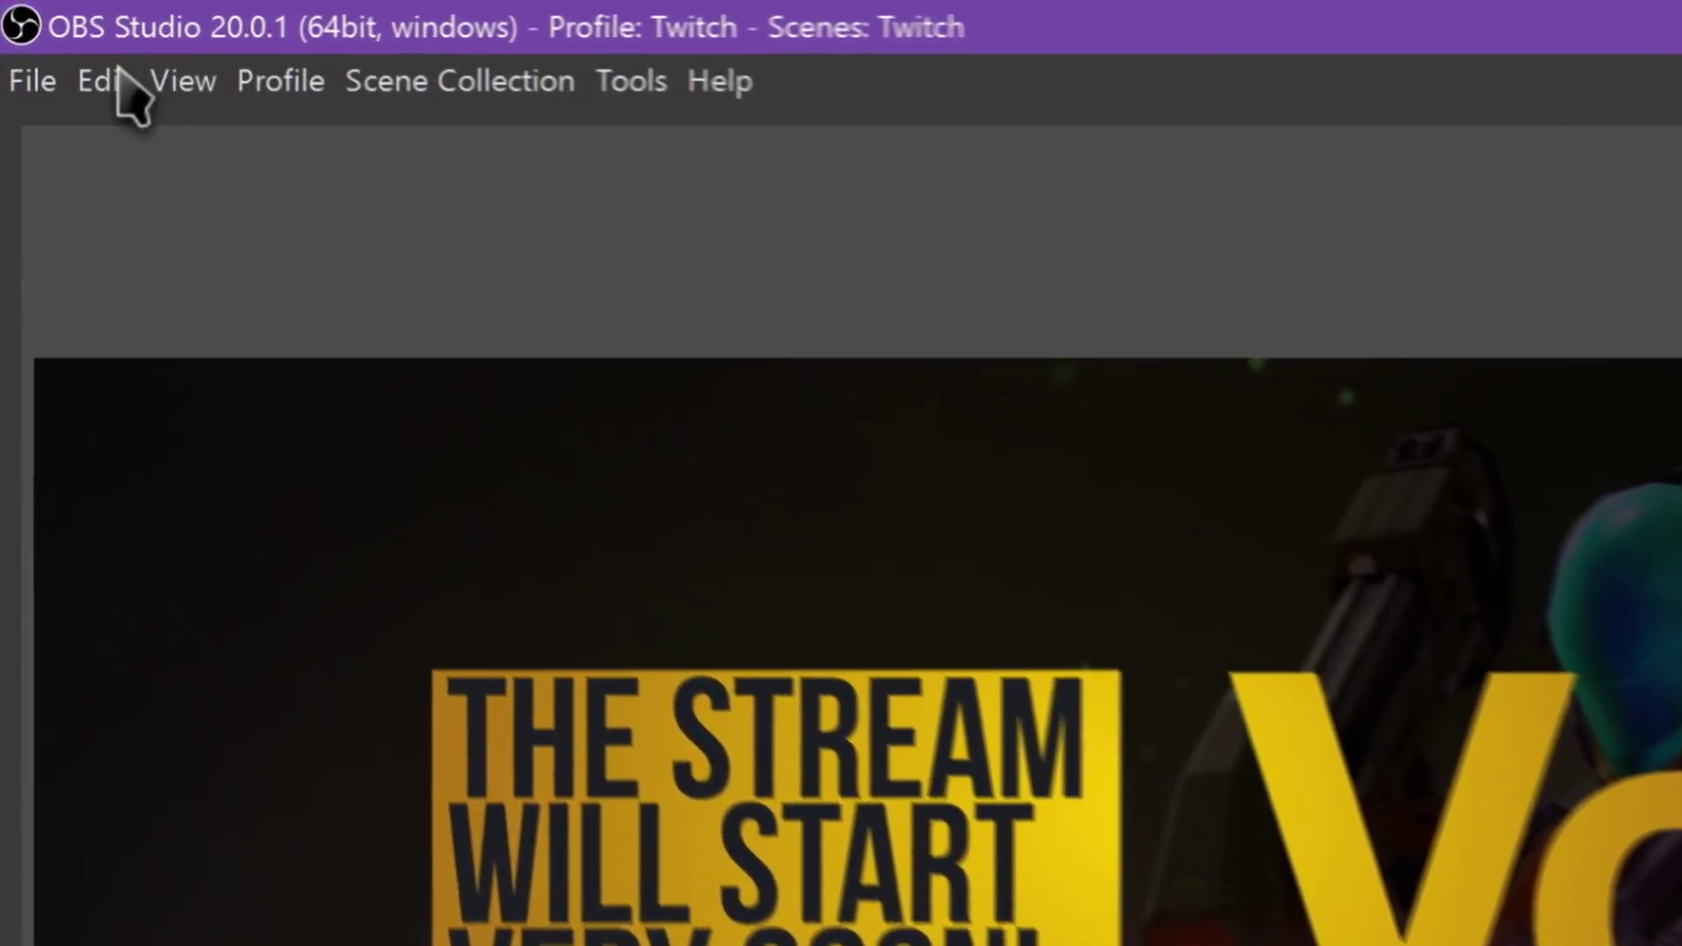
{"action": "left_click", "coordinate": [114, 79]}
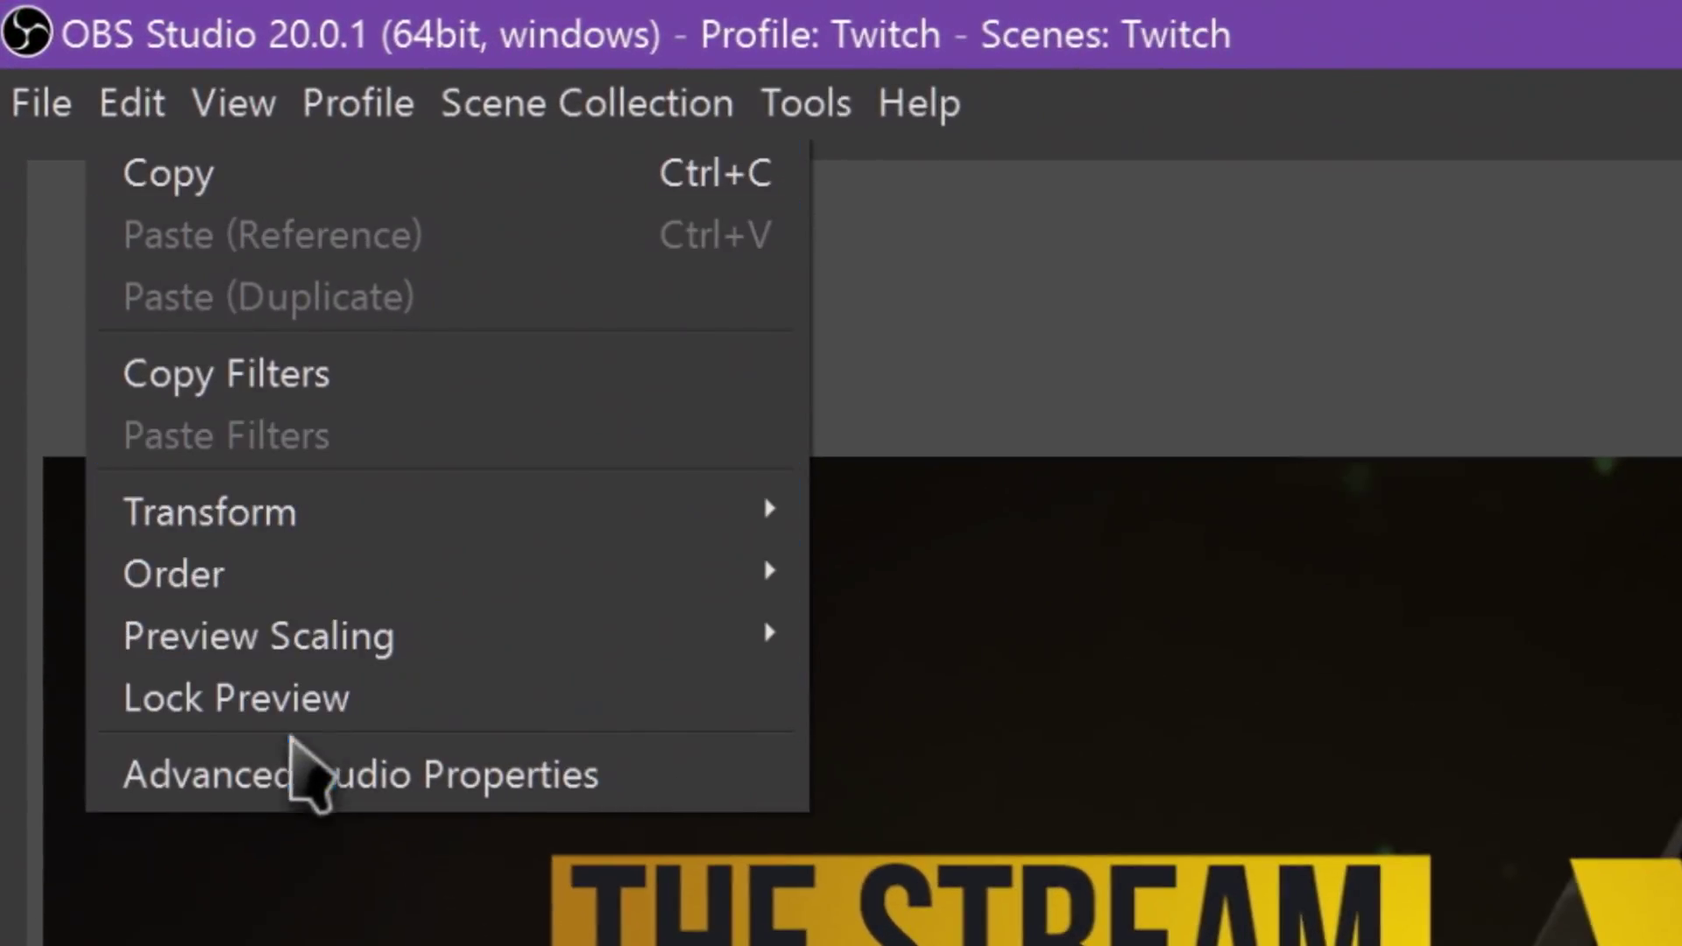
{"action": "left_click", "coordinate": [240, 599]}
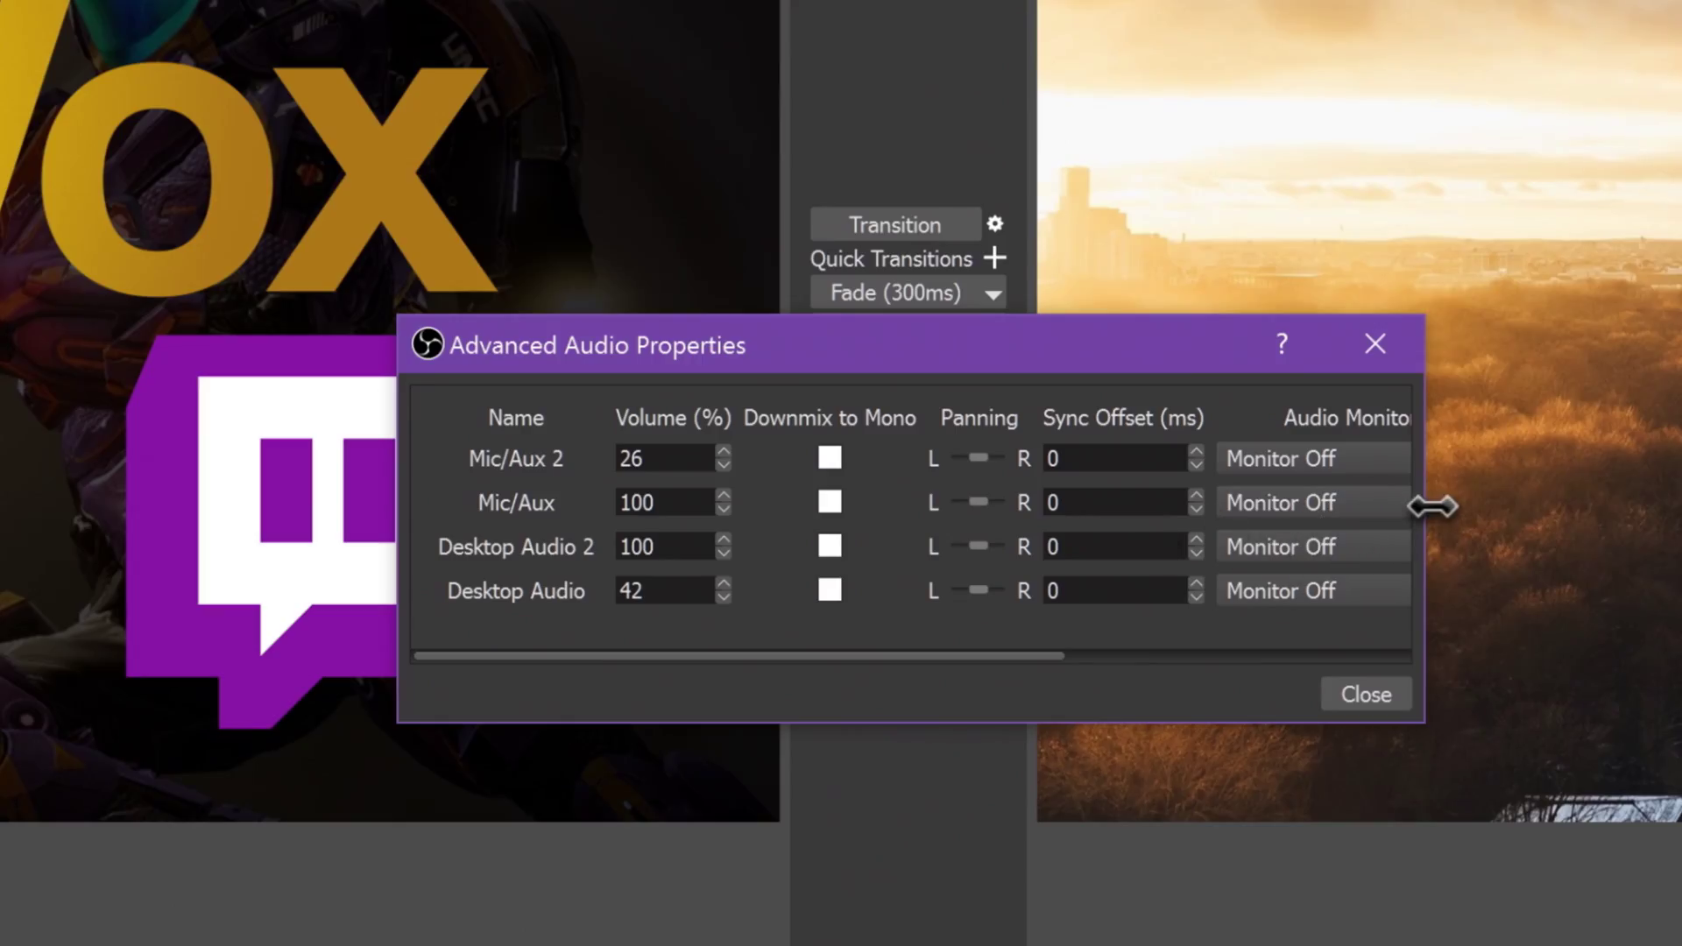
{"action": "left_click_drag", "start_coordinate": [1433, 507], "coordinate": [1681, 507]}
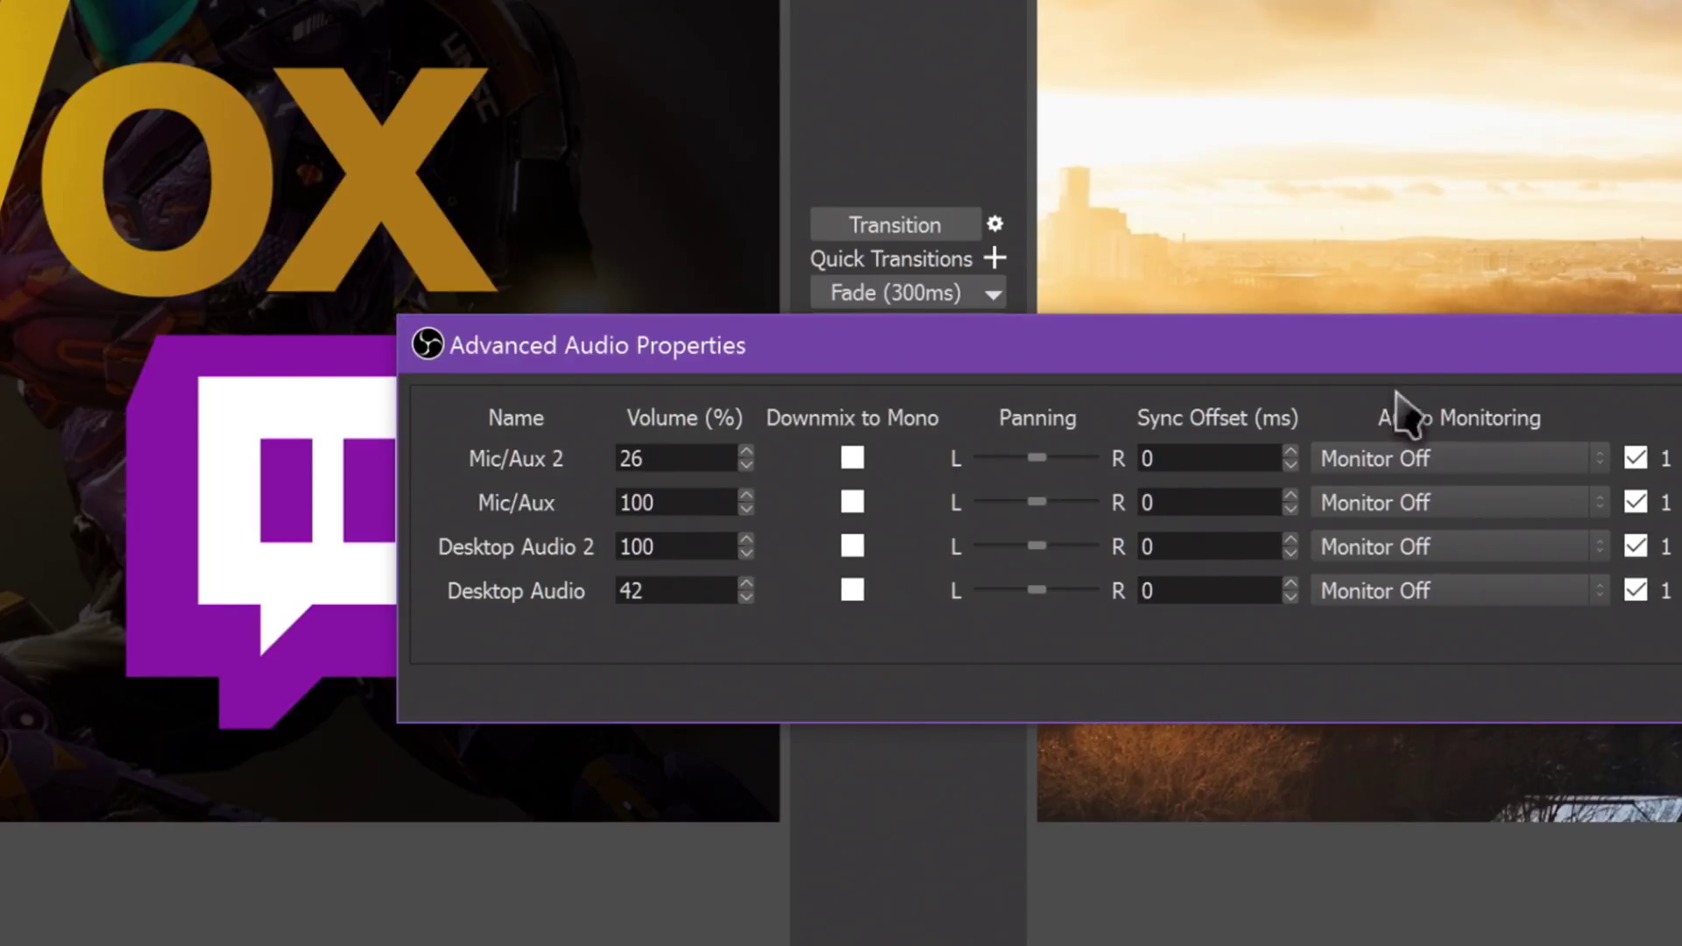
{"action": "left_click_drag", "start_coordinate": [1326, 345], "coordinate": [964, 337]}
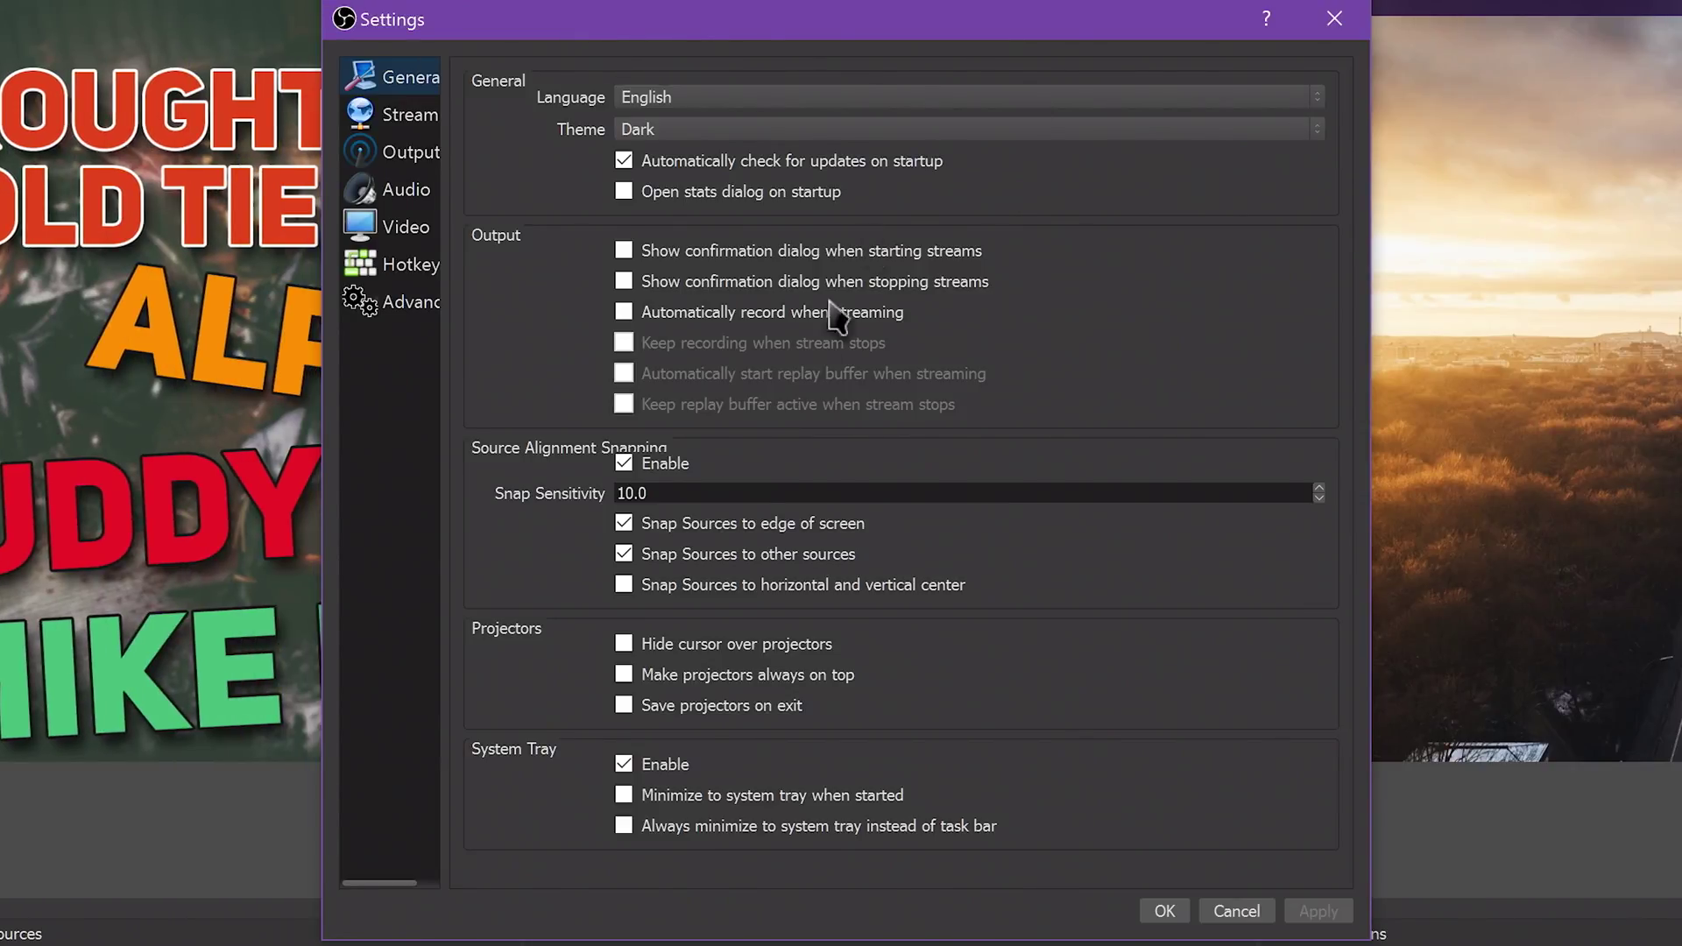
- Set the Theme to Dark and tick 'Automatically record when streaming' in General
{"action": "left_click", "coordinate": [701, 131]}
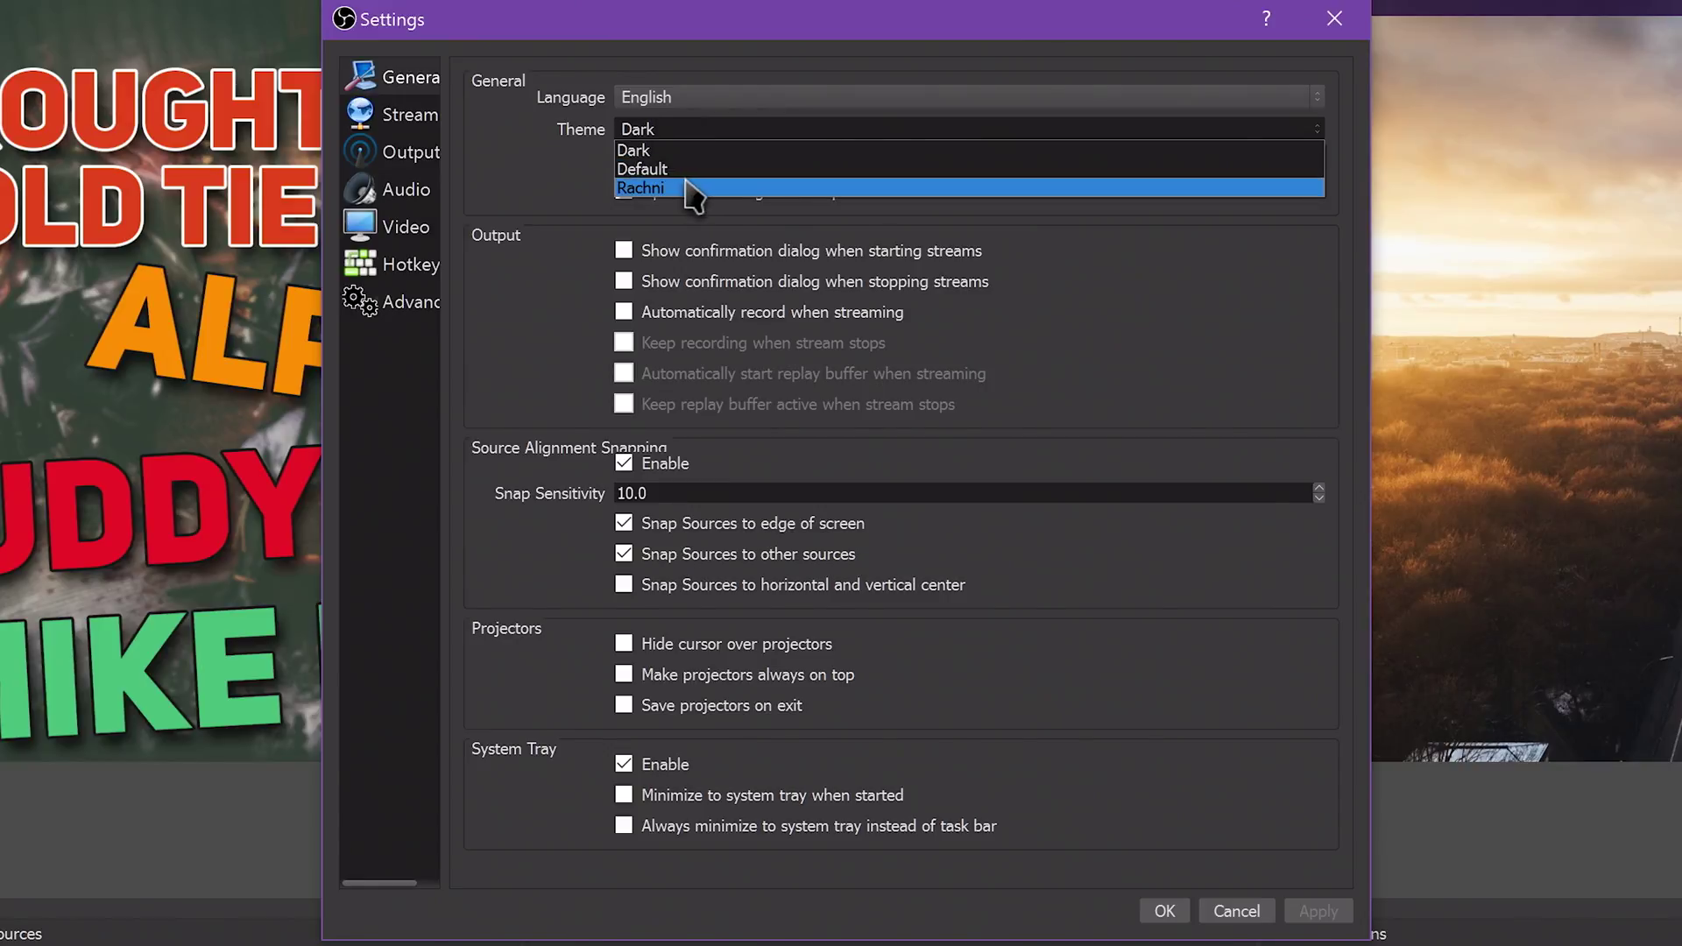
{"action": "left_click", "coordinate": [734, 132]}
{"action": "scroll", "coordinate": [734, 131], "scroll_direction": "down", "scroll_amount": 1}
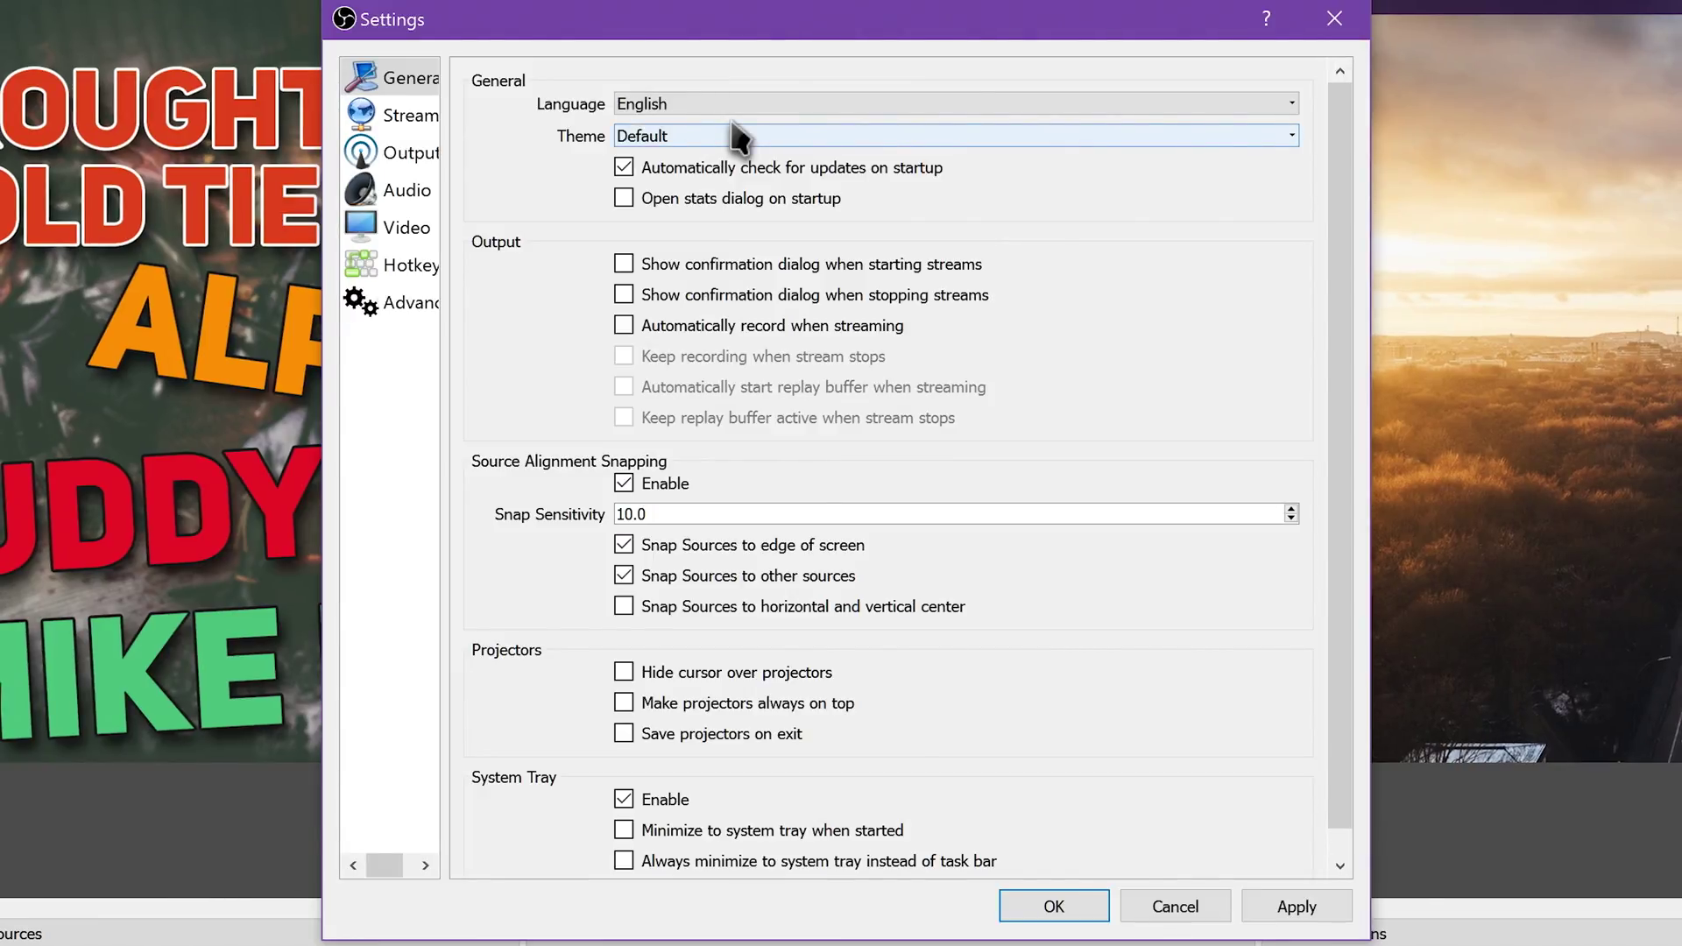
{"action": "left_click", "coordinate": [734, 133]}
{"action": "left_click", "coordinate": [731, 173]}
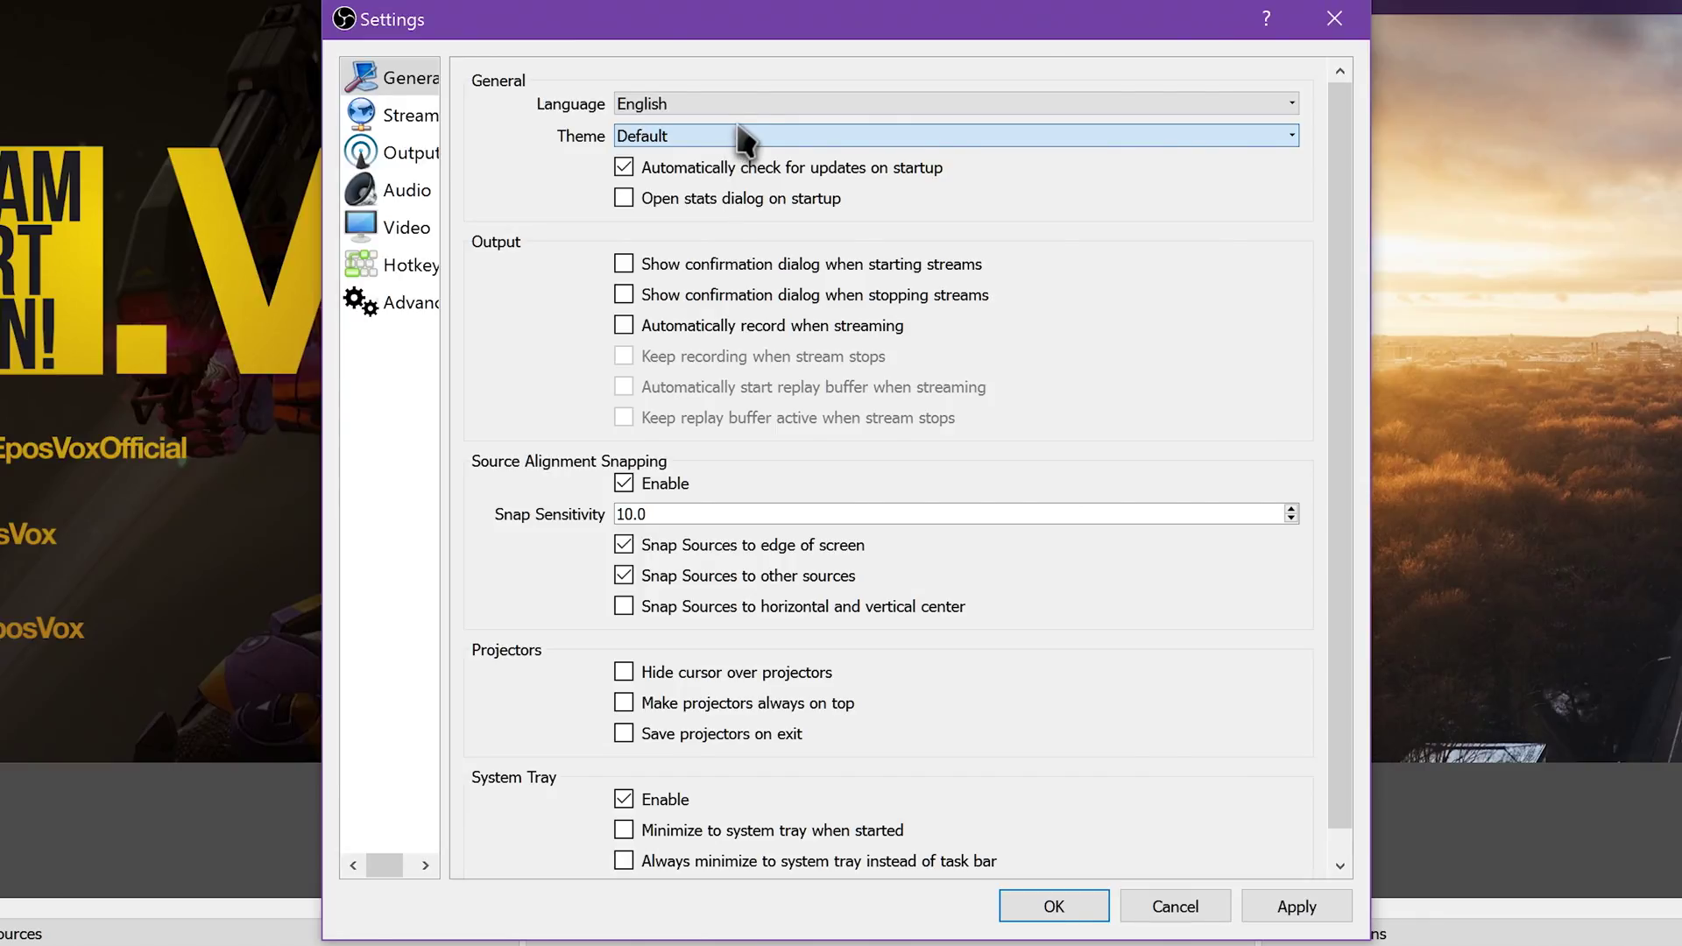
{"action": "scroll", "coordinate": [740, 137], "scroll_direction": "down", "scroll_amount": 1}
{"action": "scroll", "coordinate": [743, 135], "scroll_direction": "up", "scroll_amount": 2}
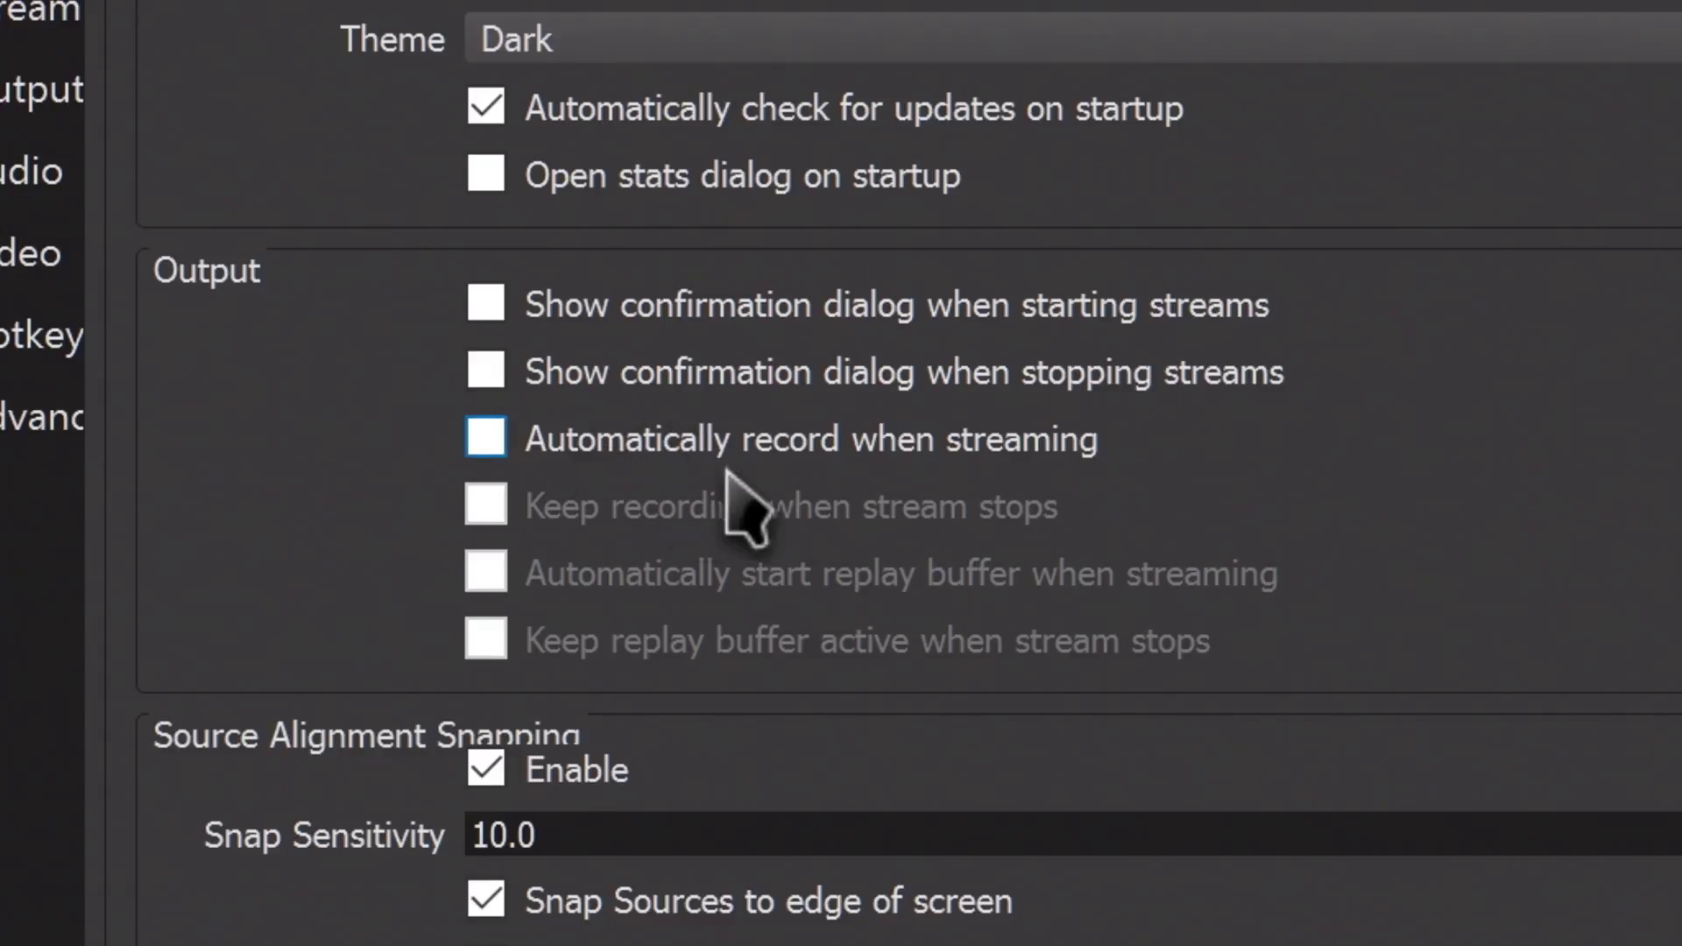
{"action": "left_click", "coordinate": [746, 428]}
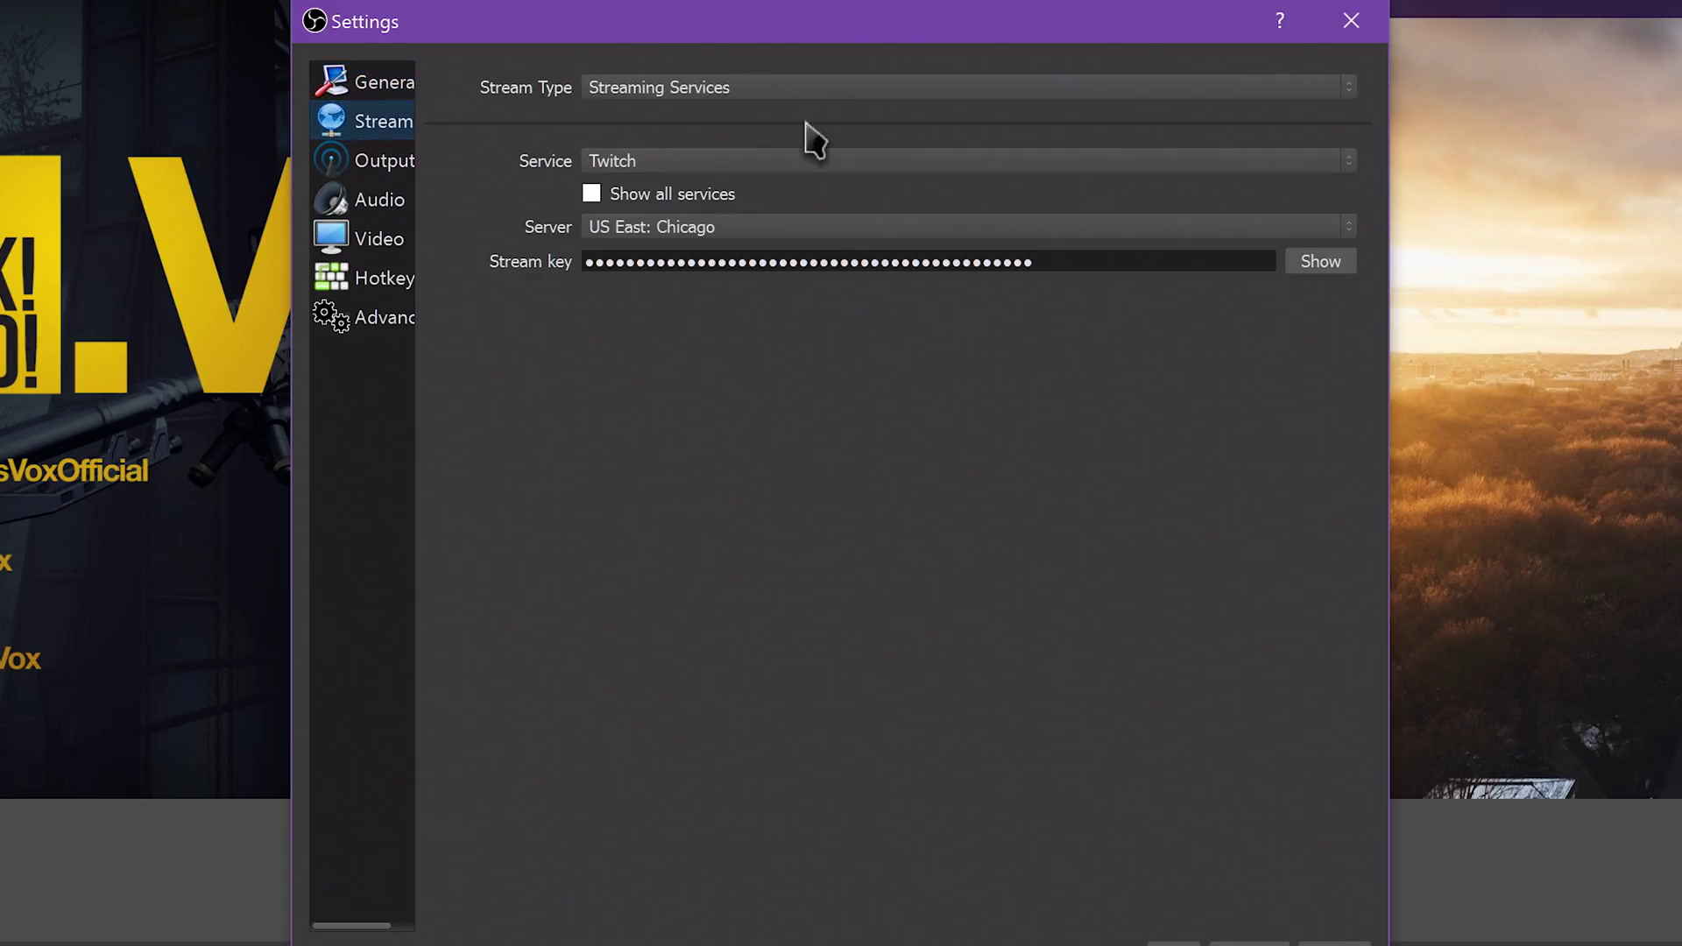
- Browse the Stream page's service list, keeping Twitch as the service
{"action": "left_click", "coordinate": [649, 162]}
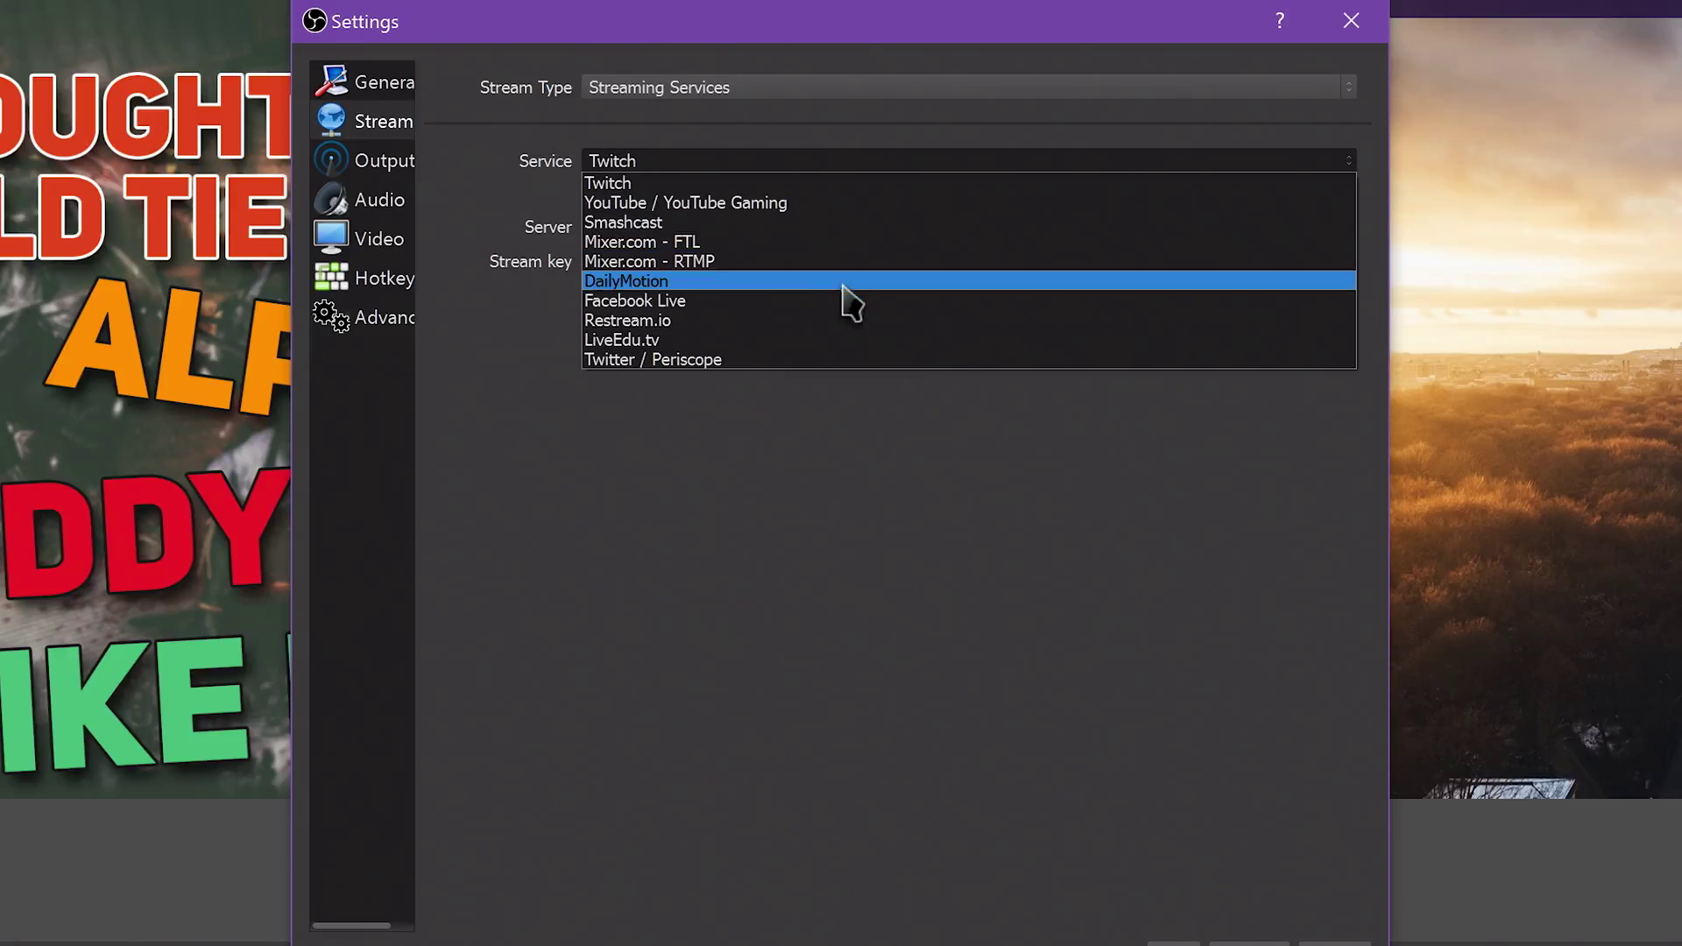
{"action": "left_click", "coordinate": [849, 430]}
{"action": "left_click", "coordinate": [676, 162]}
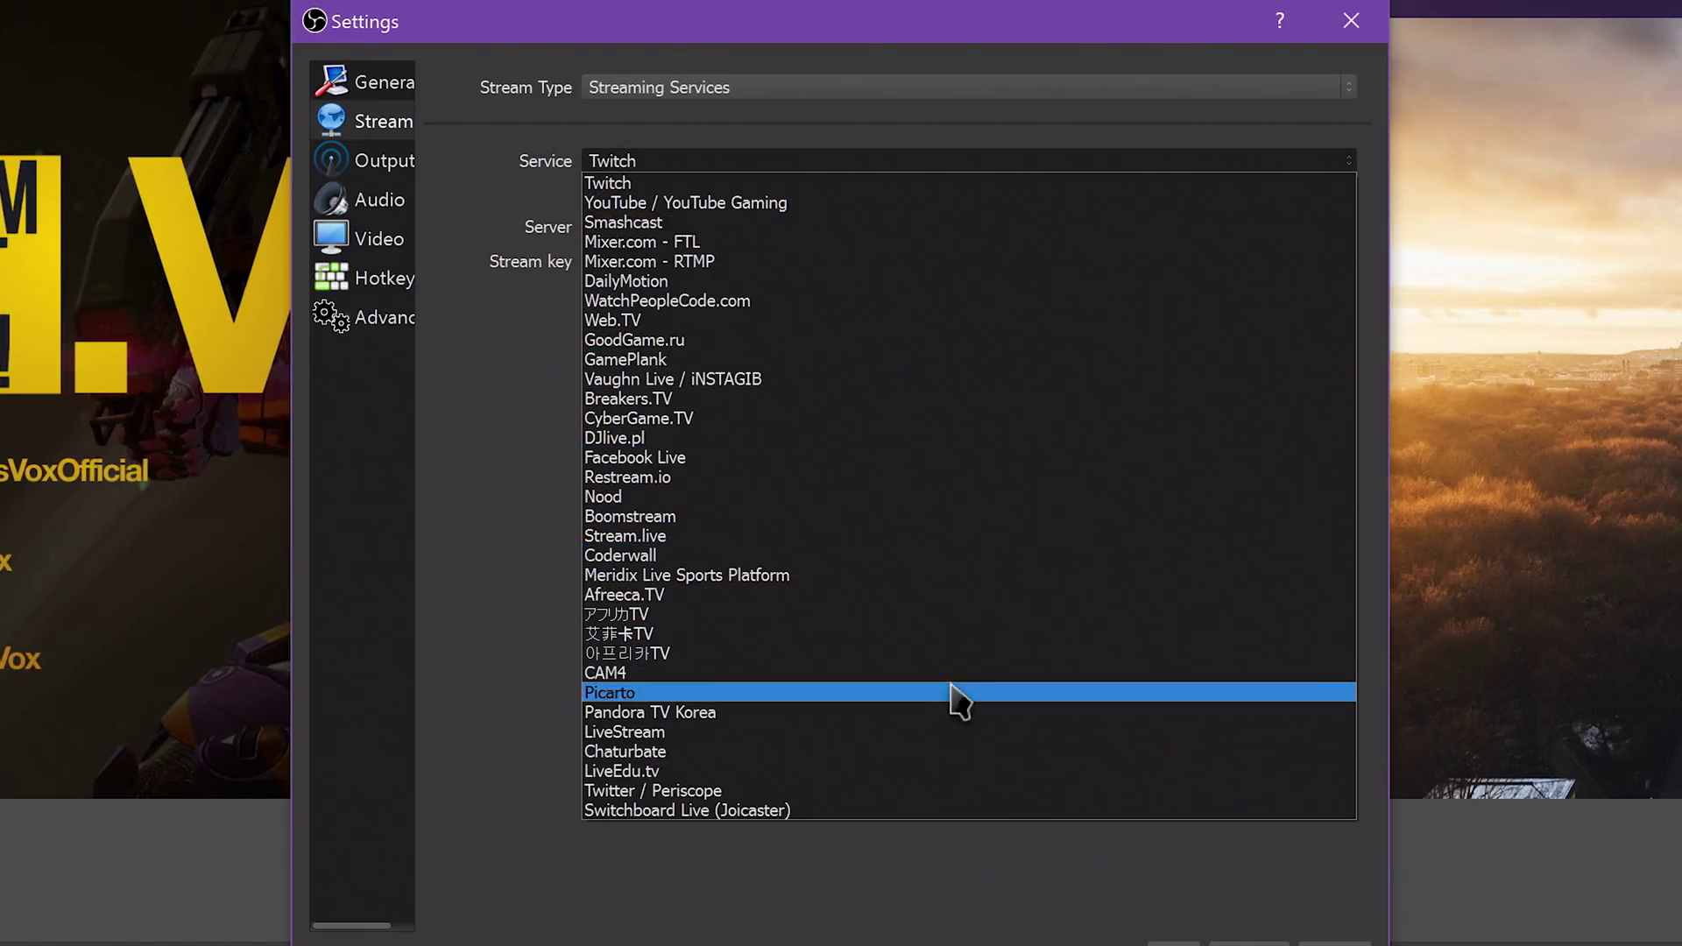
- Toggle Output Mode to Simple and back to Advanced, and enforce the service's encoder settings
{"action": "left_click", "coordinate": [405, 168]}
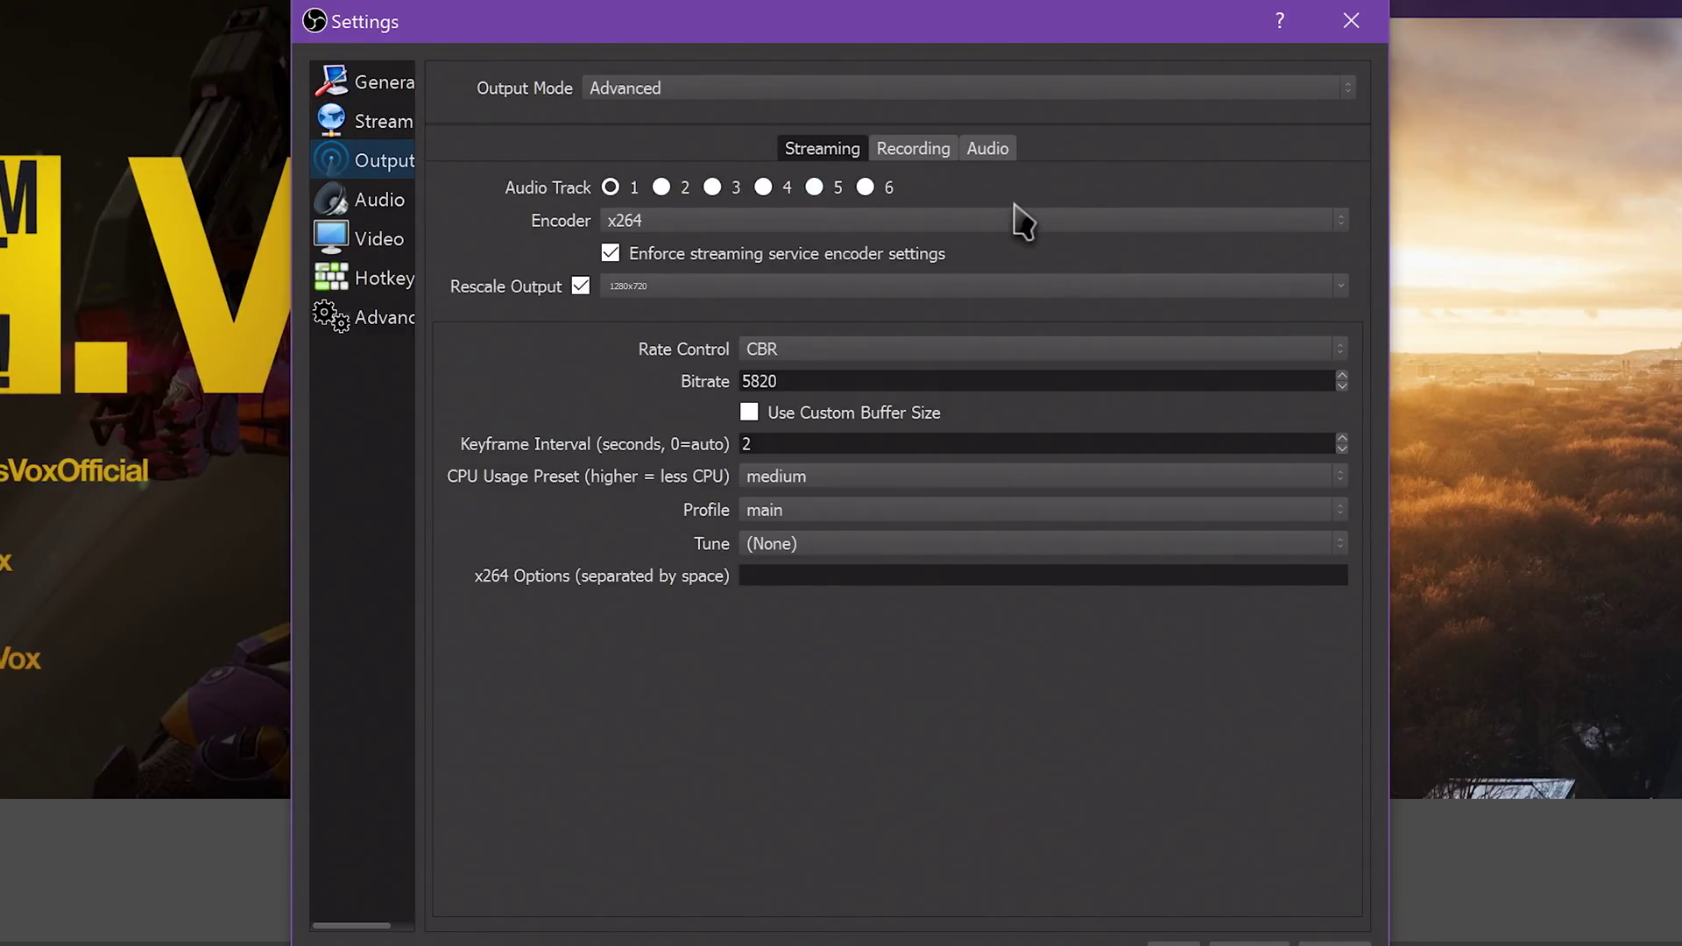
{"action": "left_click", "coordinate": [715, 84]}
{"action": "left_click", "coordinate": [762, 110]}
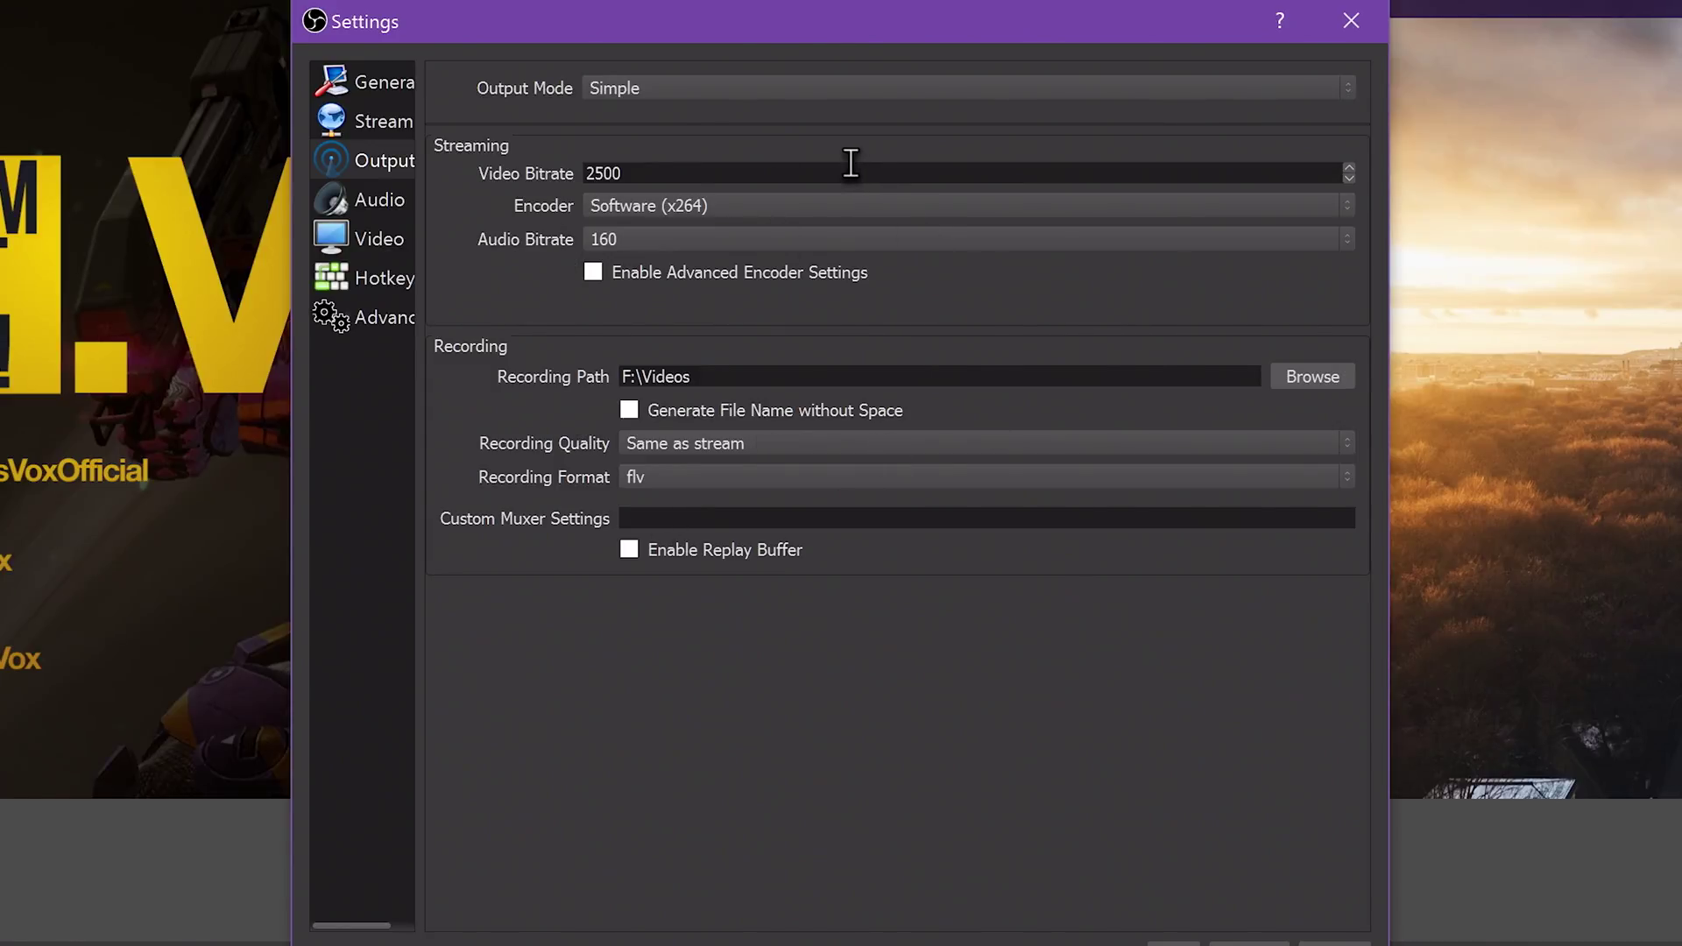
{"action": "left_click", "coordinate": [827, 94]}
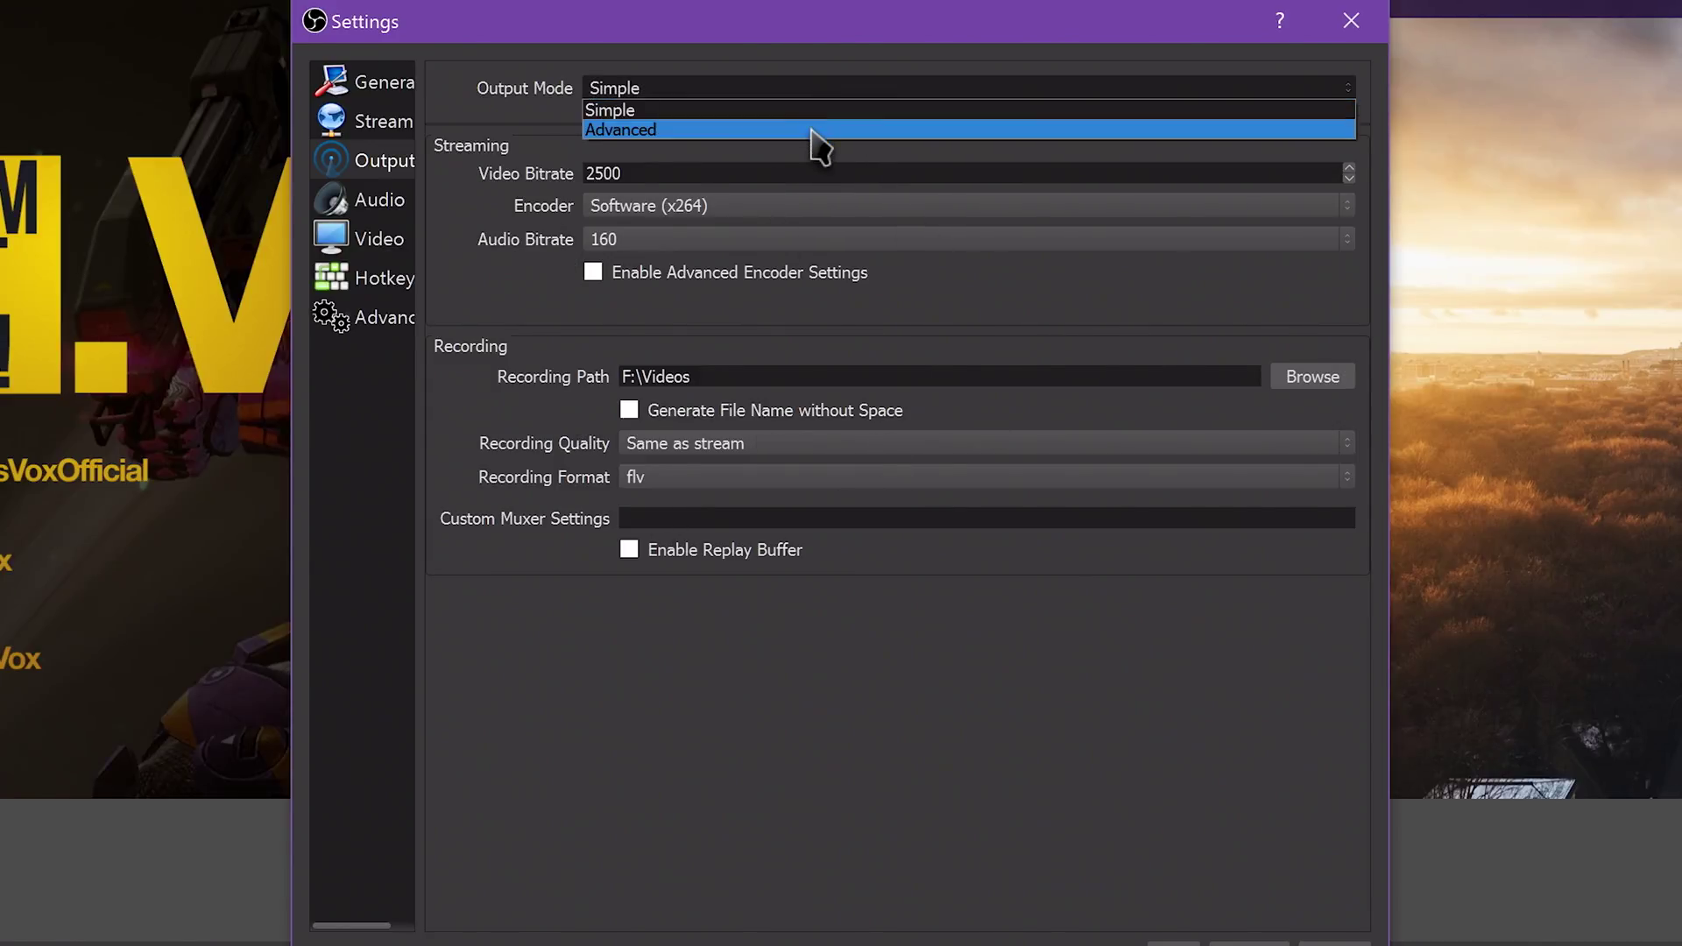
{"action": "left_click", "coordinate": [815, 125]}
{"action": "left_click", "coordinate": [612, 255]}
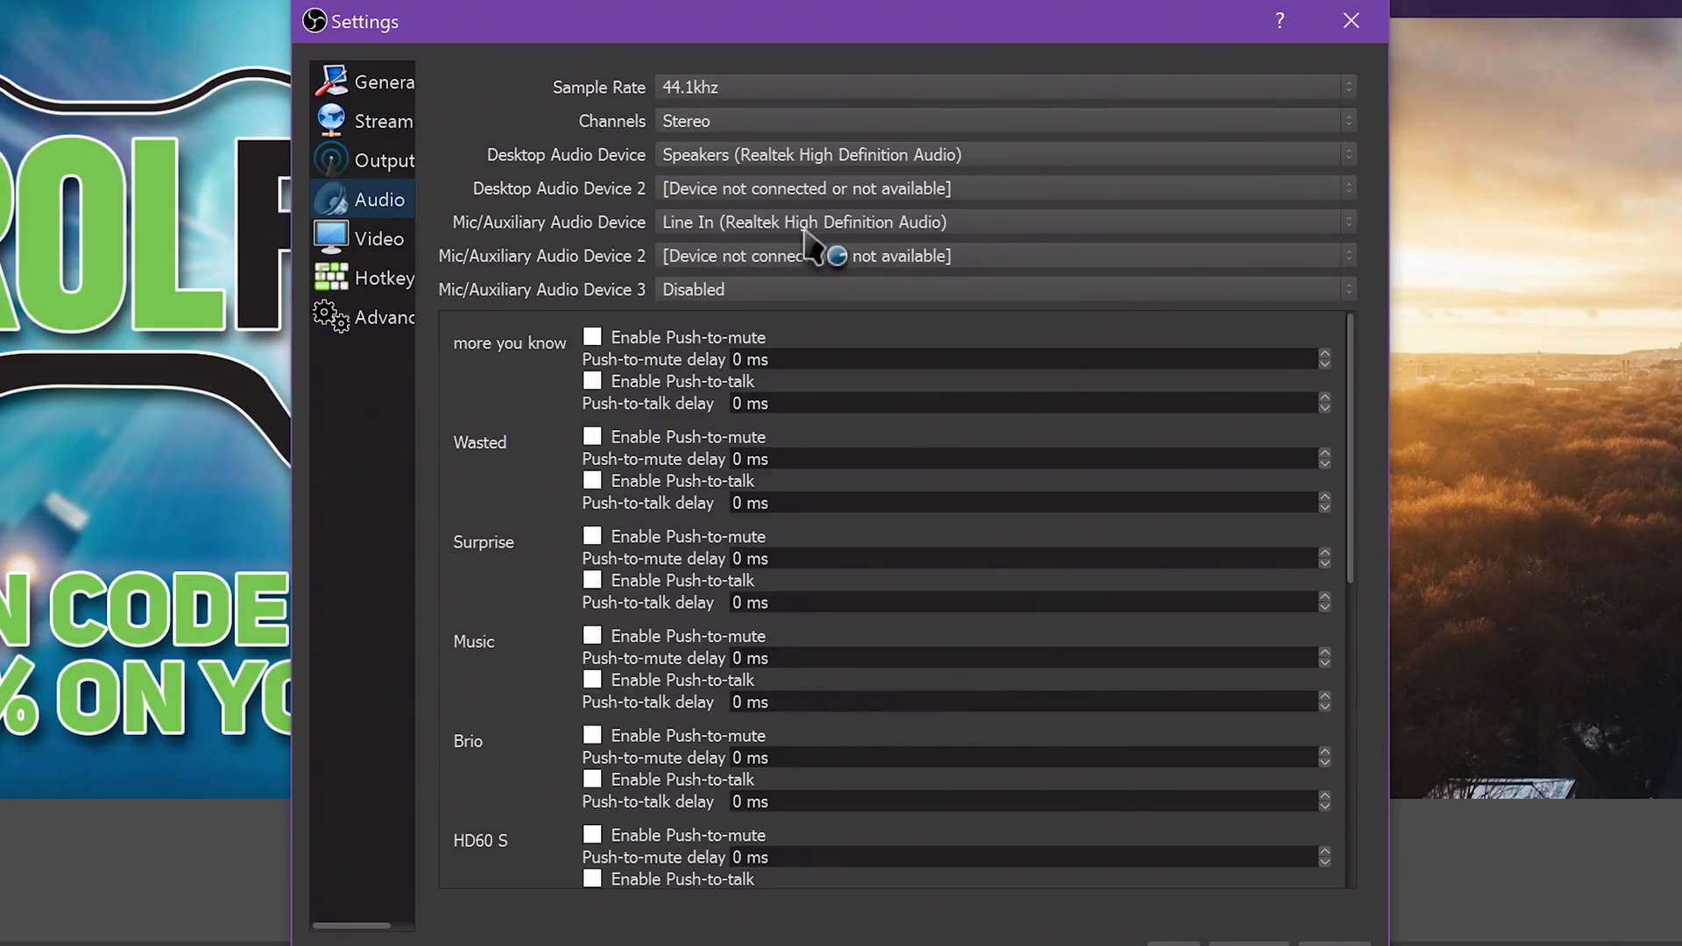
- Set Desktop Audio Device 2 to Disabled, keeping Realtek speakers and the Line In microphone
{"action": "left_click", "coordinate": [844, 194]}
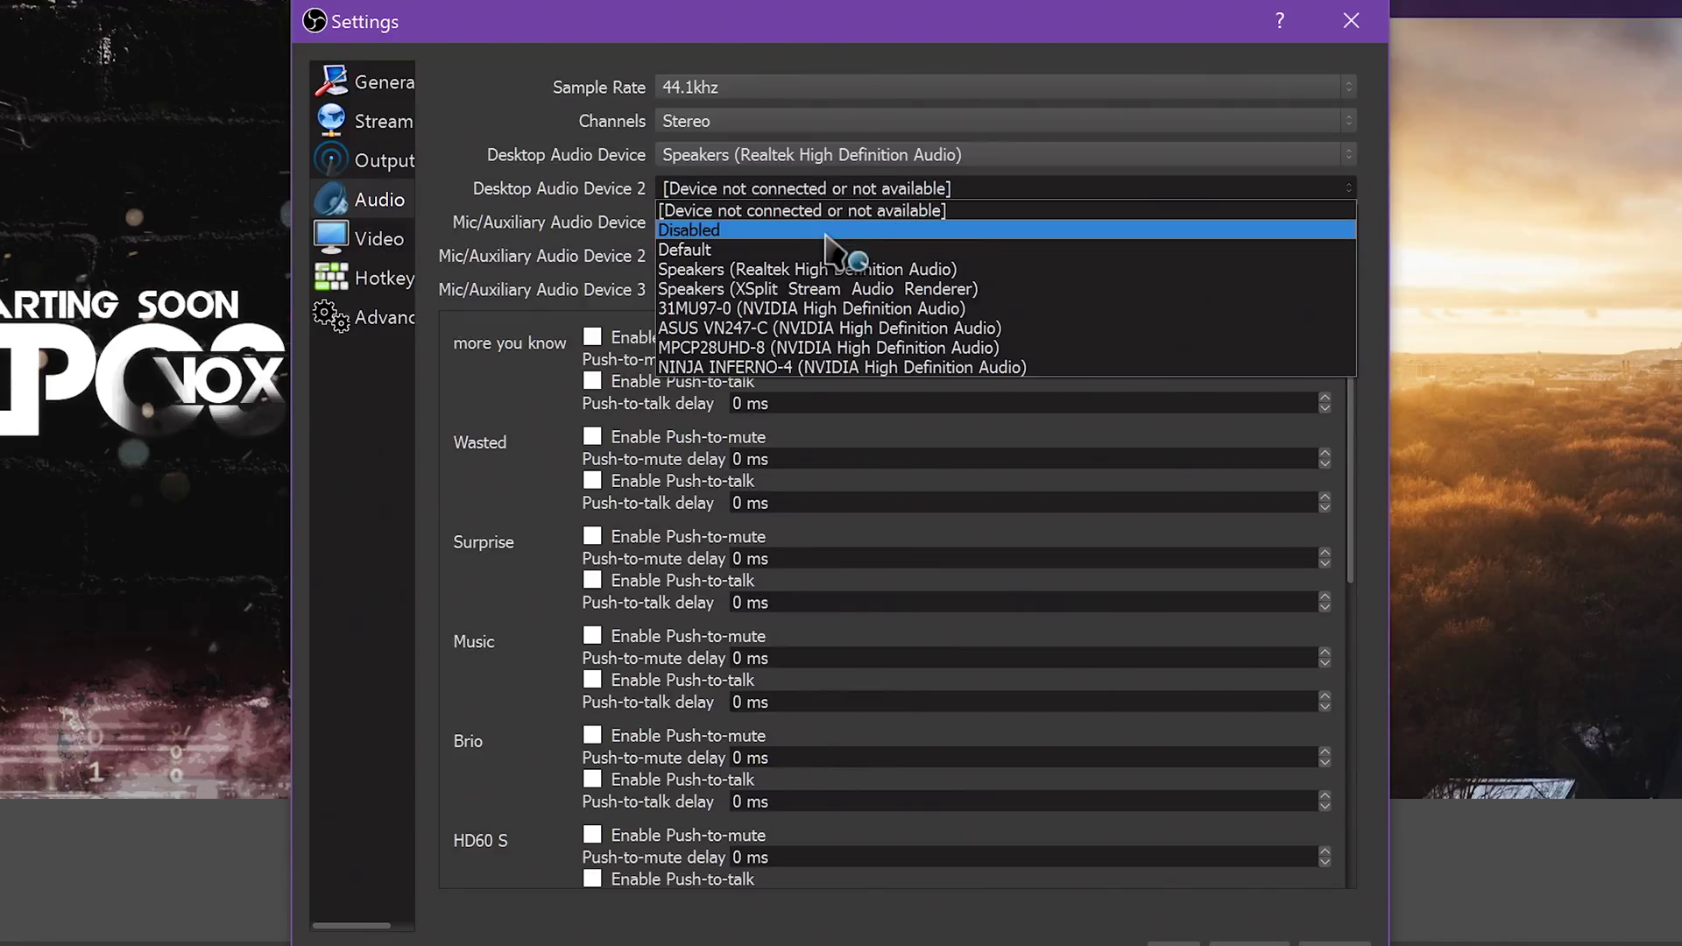
{"action": "left_click", "coordinate": [845, 229]}
{"action": "left_click", "coordinate": [875, 158]}
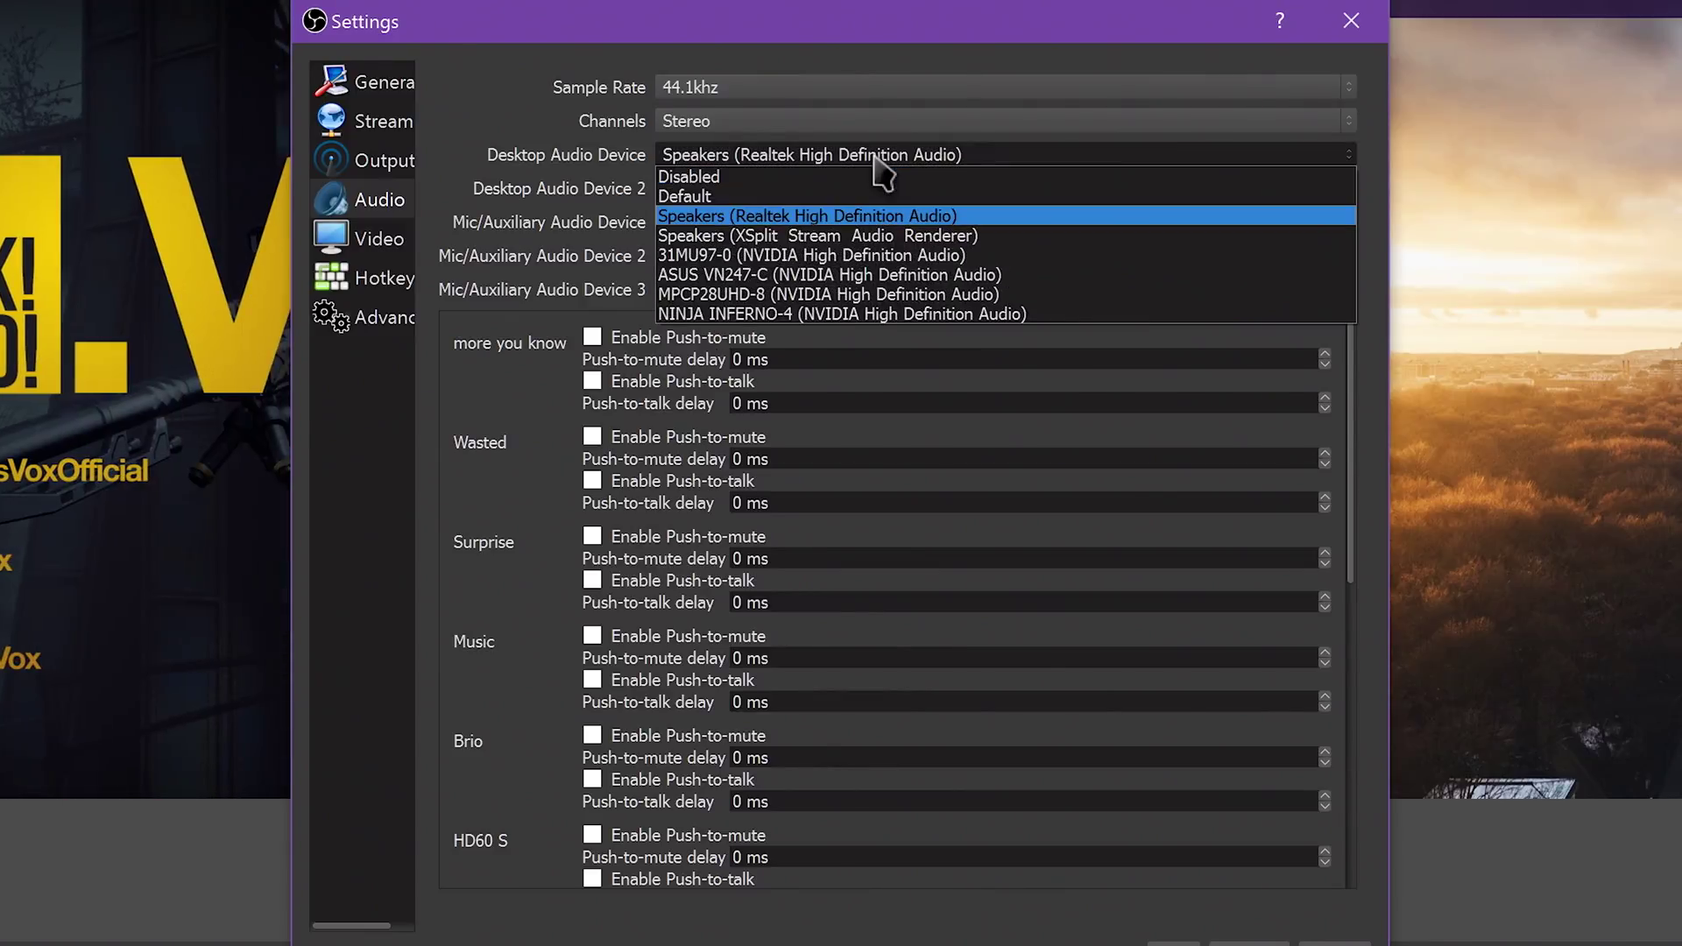
{"action": "left_click", "coordinate": [861, 215]}
{"action": "left_click", "coordinate": [815, 226]}
{"action": "left_click", "coordinate": [815, 230]}
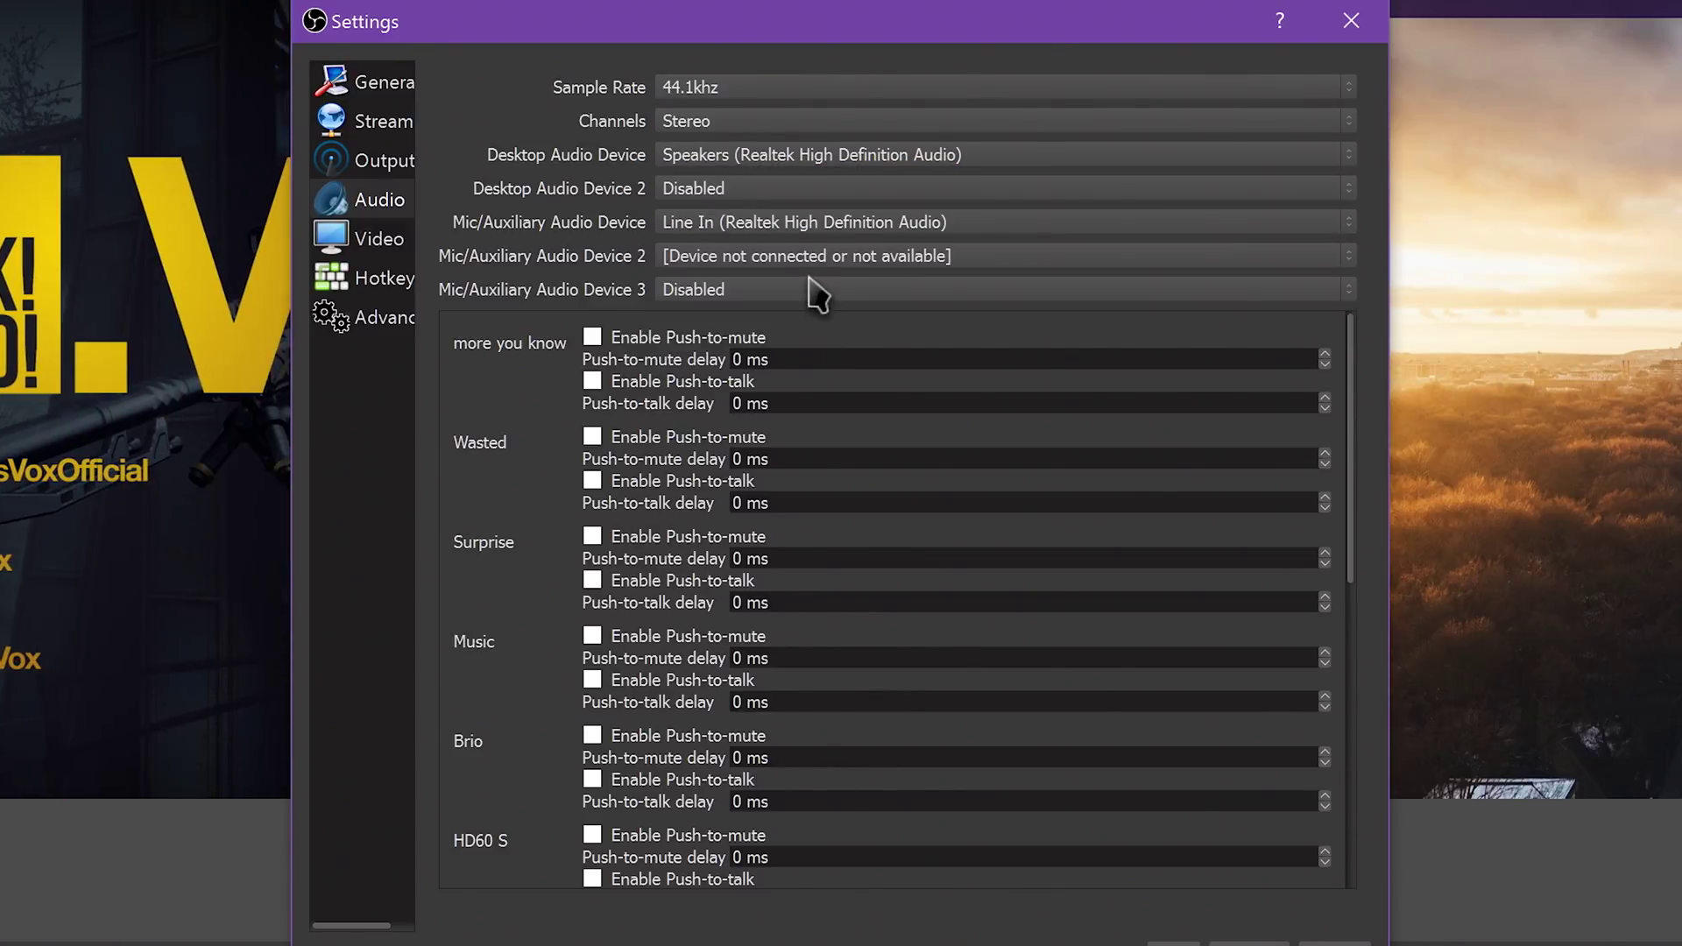
{"action": "left_click", "coordinate": [811, 255]}
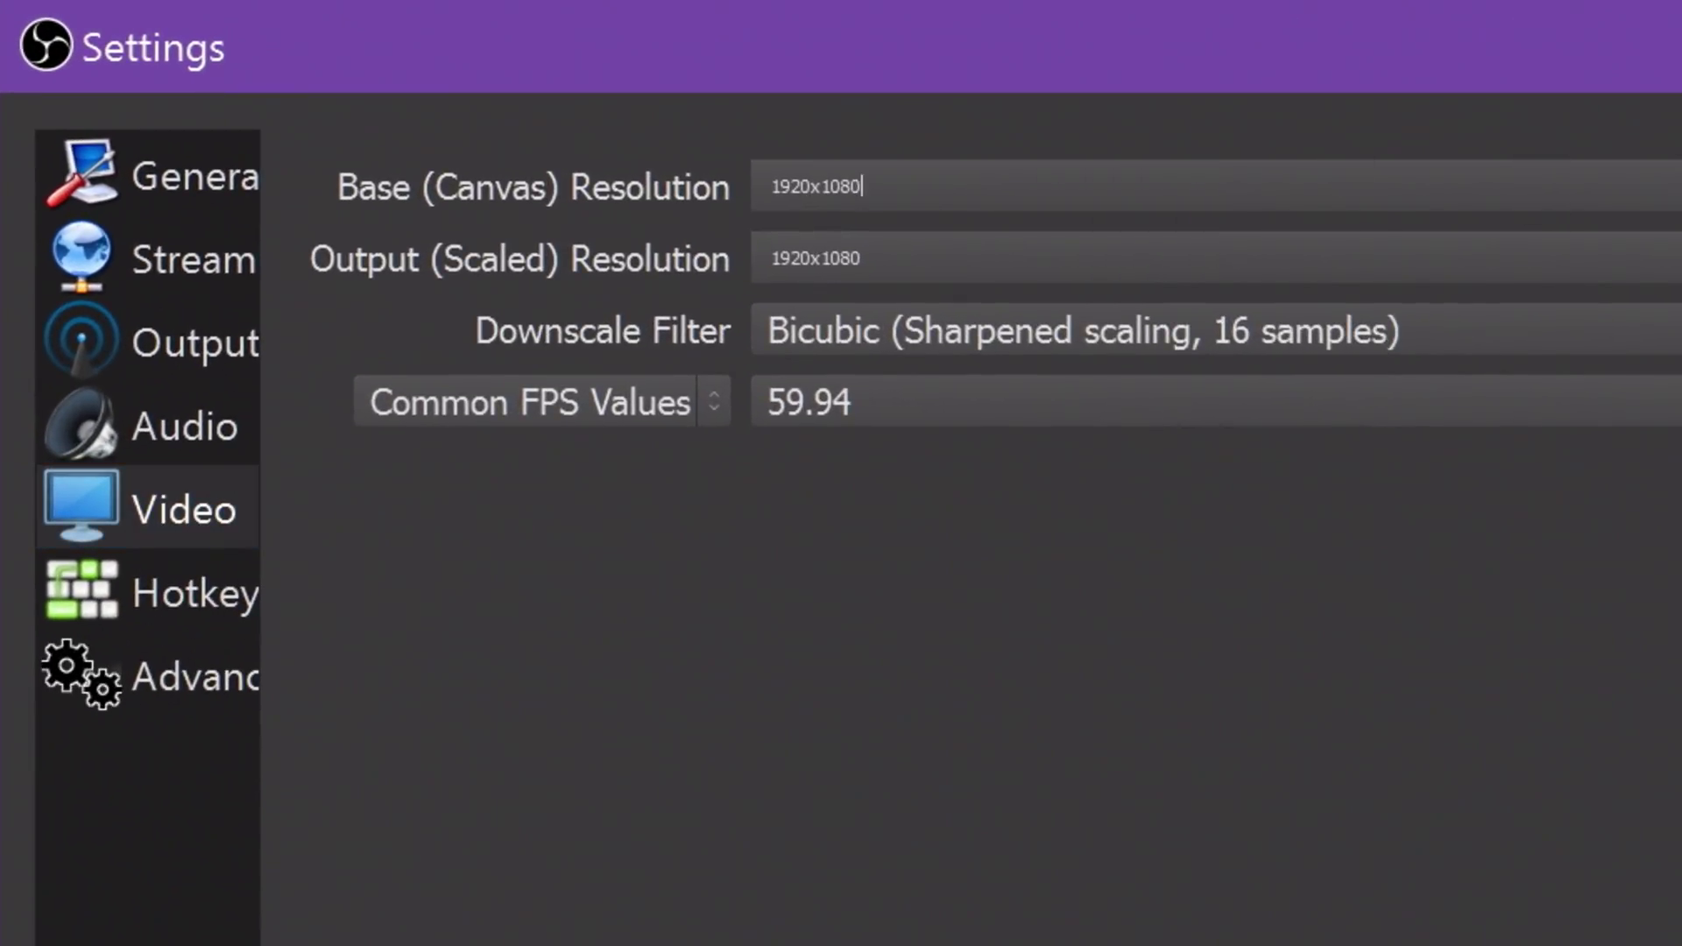
- Check the Video resolution lists, keeping the 1920x1080 canvas
{"action": "left_click", "coordinate": [862, 186]}
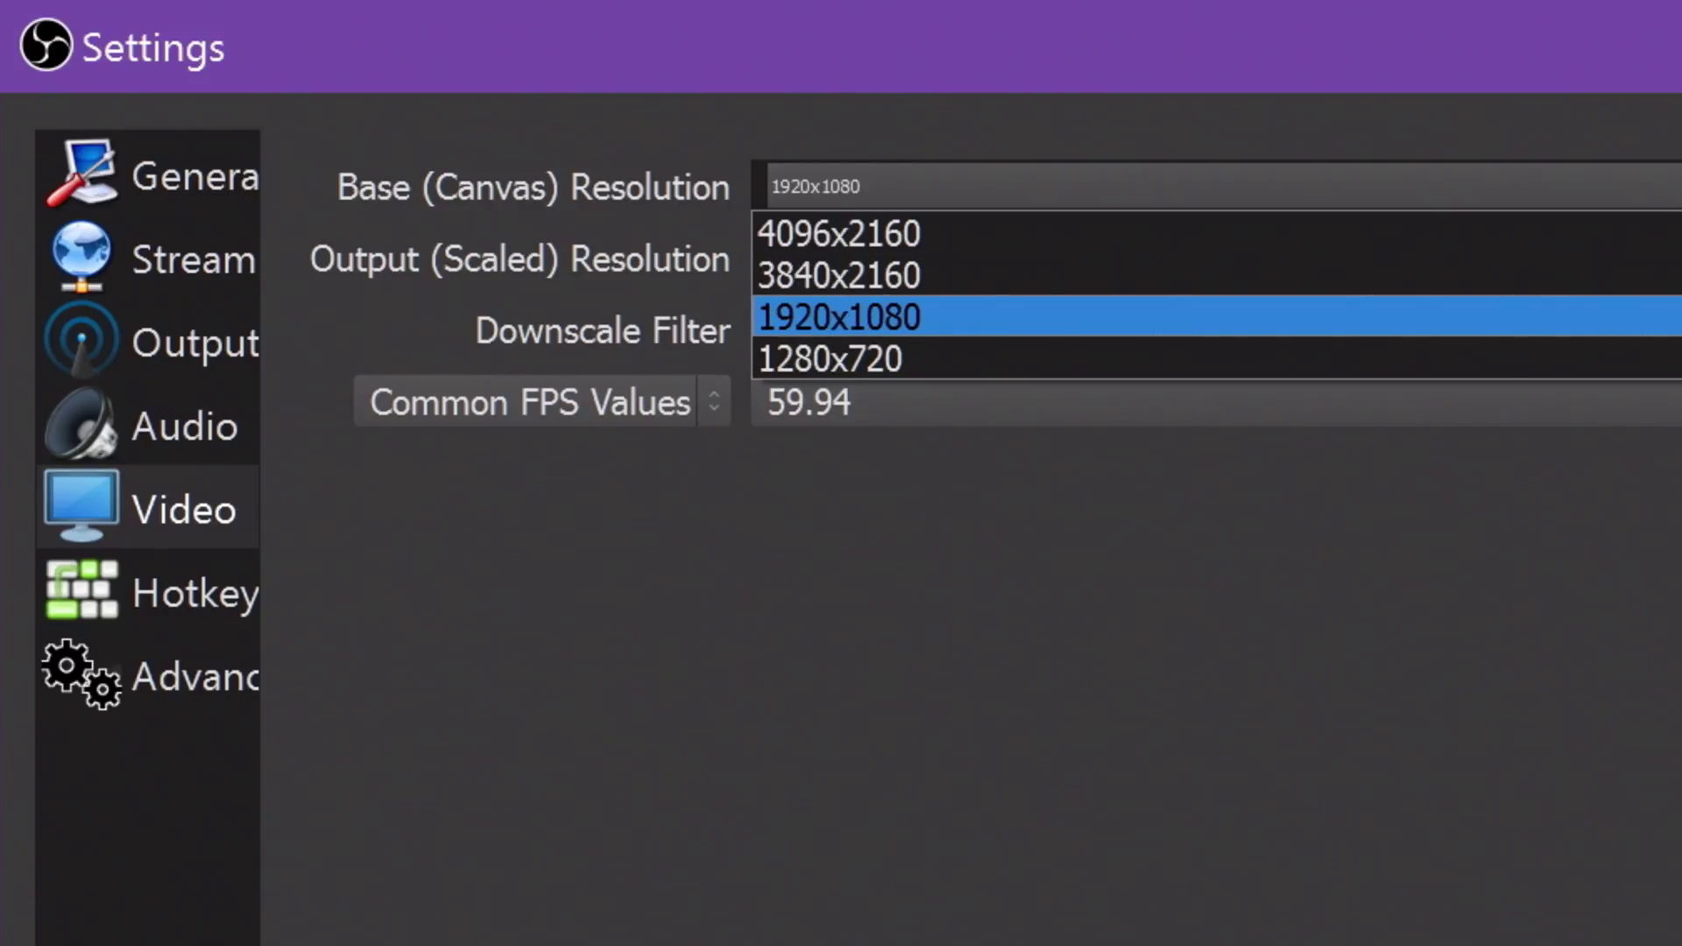
{"action": "left_click", "coordinate": [840, 317]}
{"action": "left_click", "coordinate": [862, 257]}
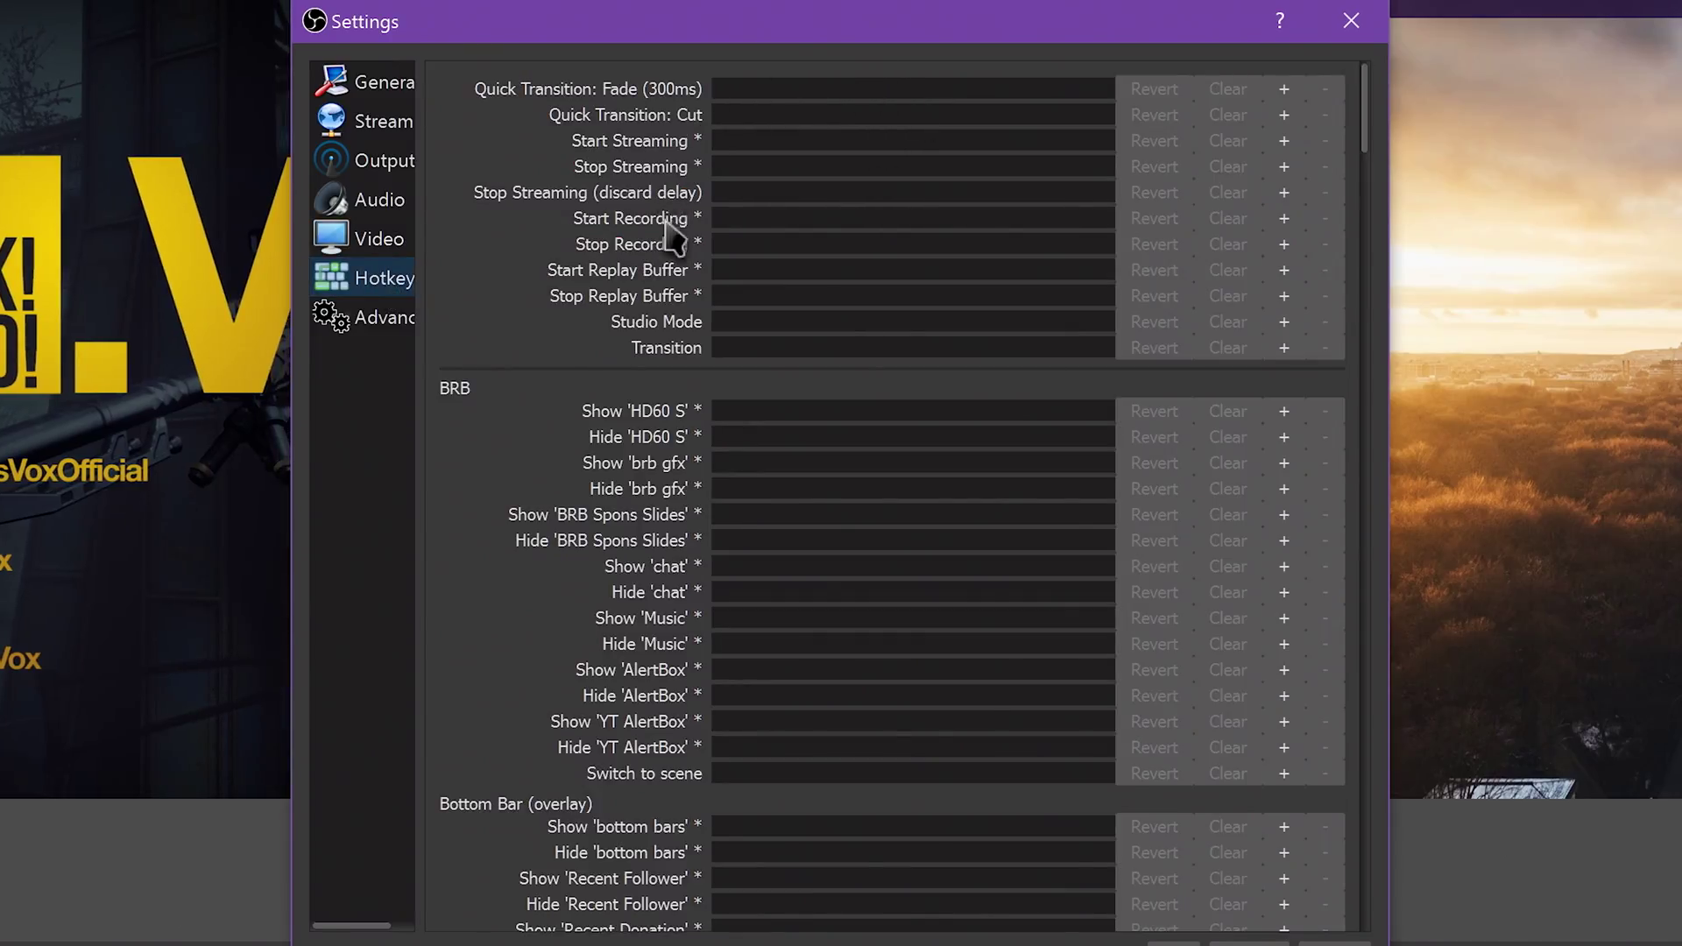
- Scroll through the Hotkeys list of streaming, recording and source hotkeys
{"action": "scroll", "coordinate": [778, 402], "scroll_direction": "down", "scroll_amount": 3}
{"action": "scroll", "coordinate": [778, 399], "scroll_direction": "down", "scroll_amount": 4}
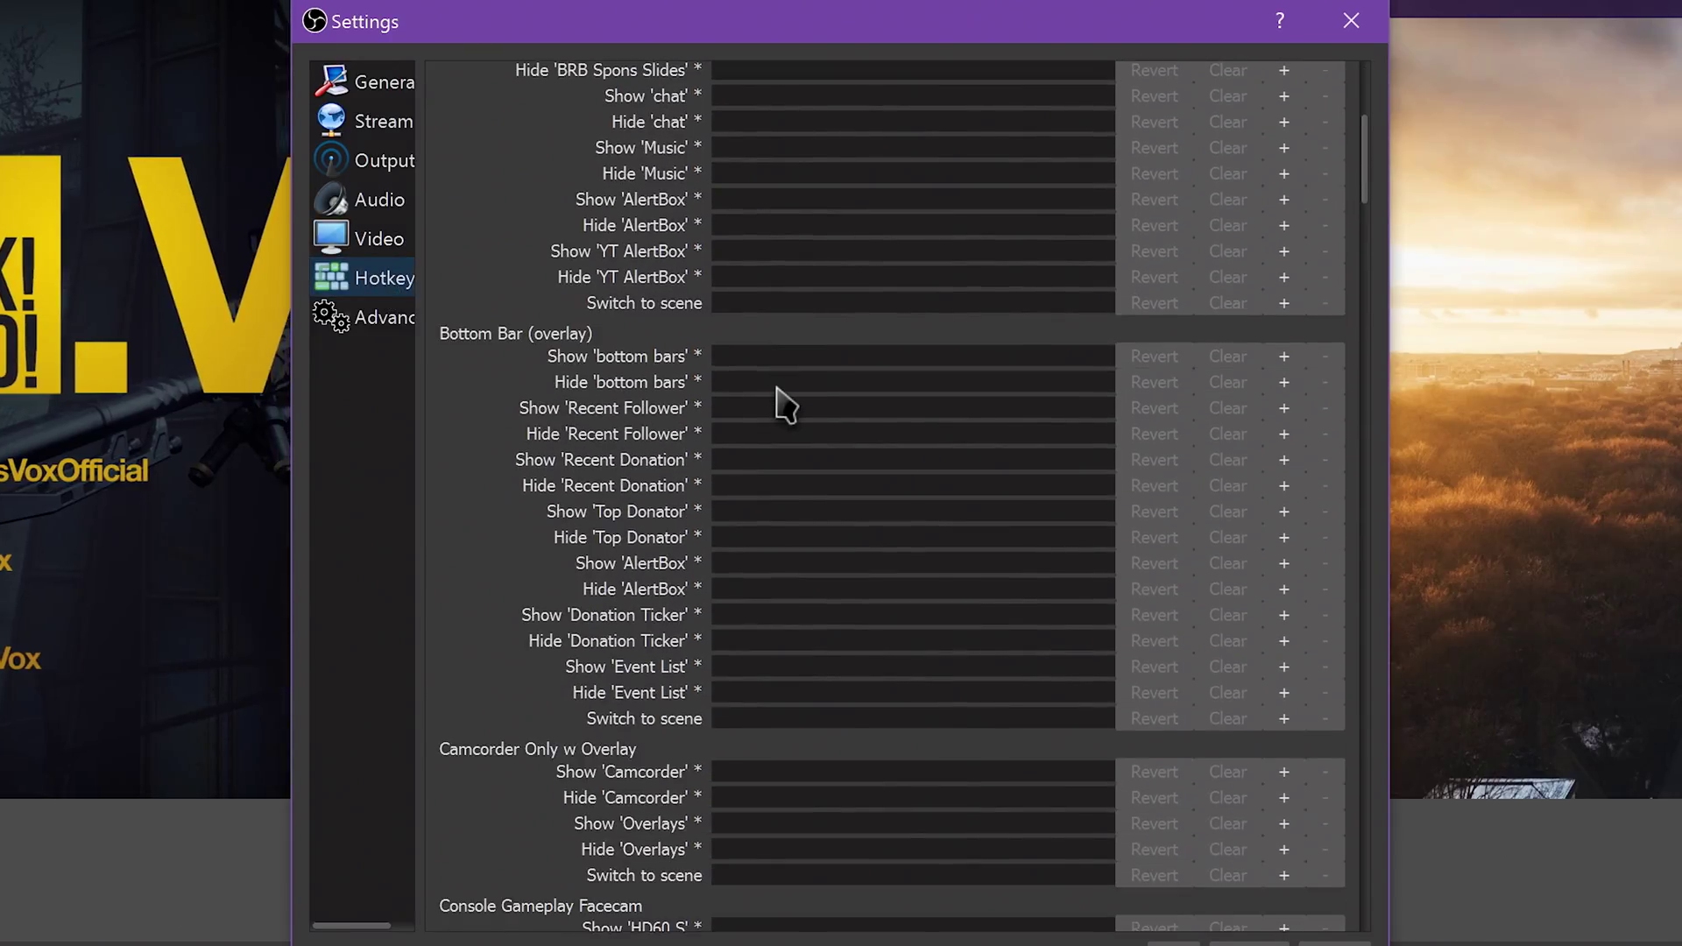
{"action": "scroll", "coordinate": [781, 403], "scroll_direction": "down", "scroll_amount": 5}
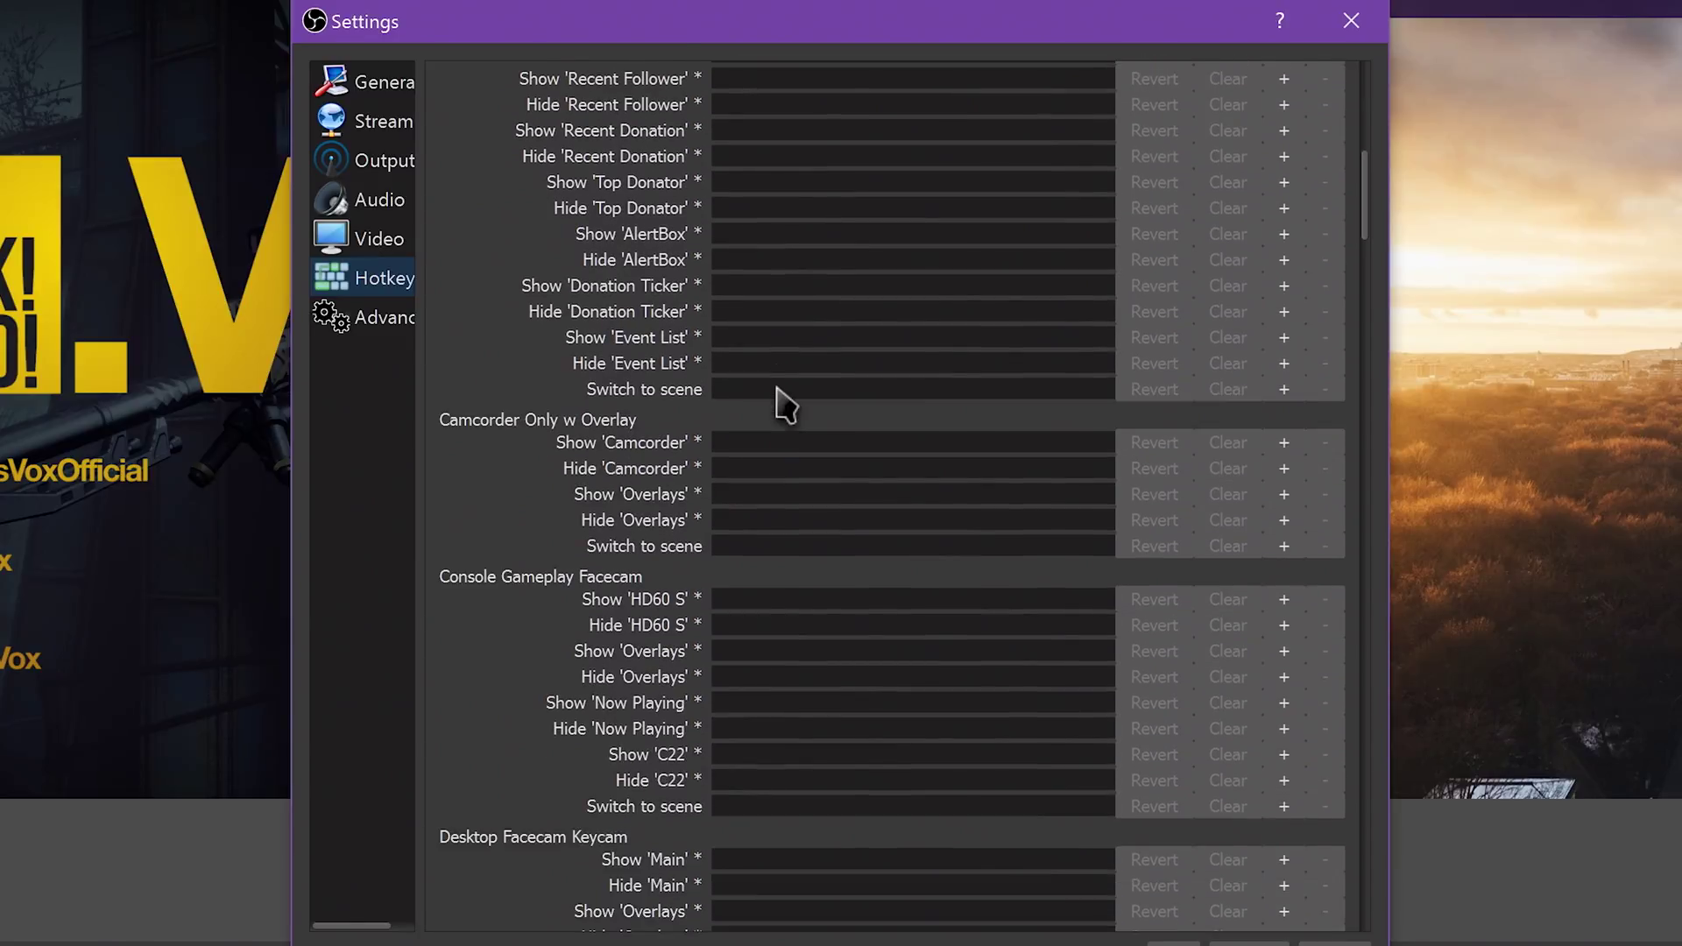
{"action": "scroll", "coordinate": [780, 401], "scroll_direction": "down", "scroll_amount": 4}
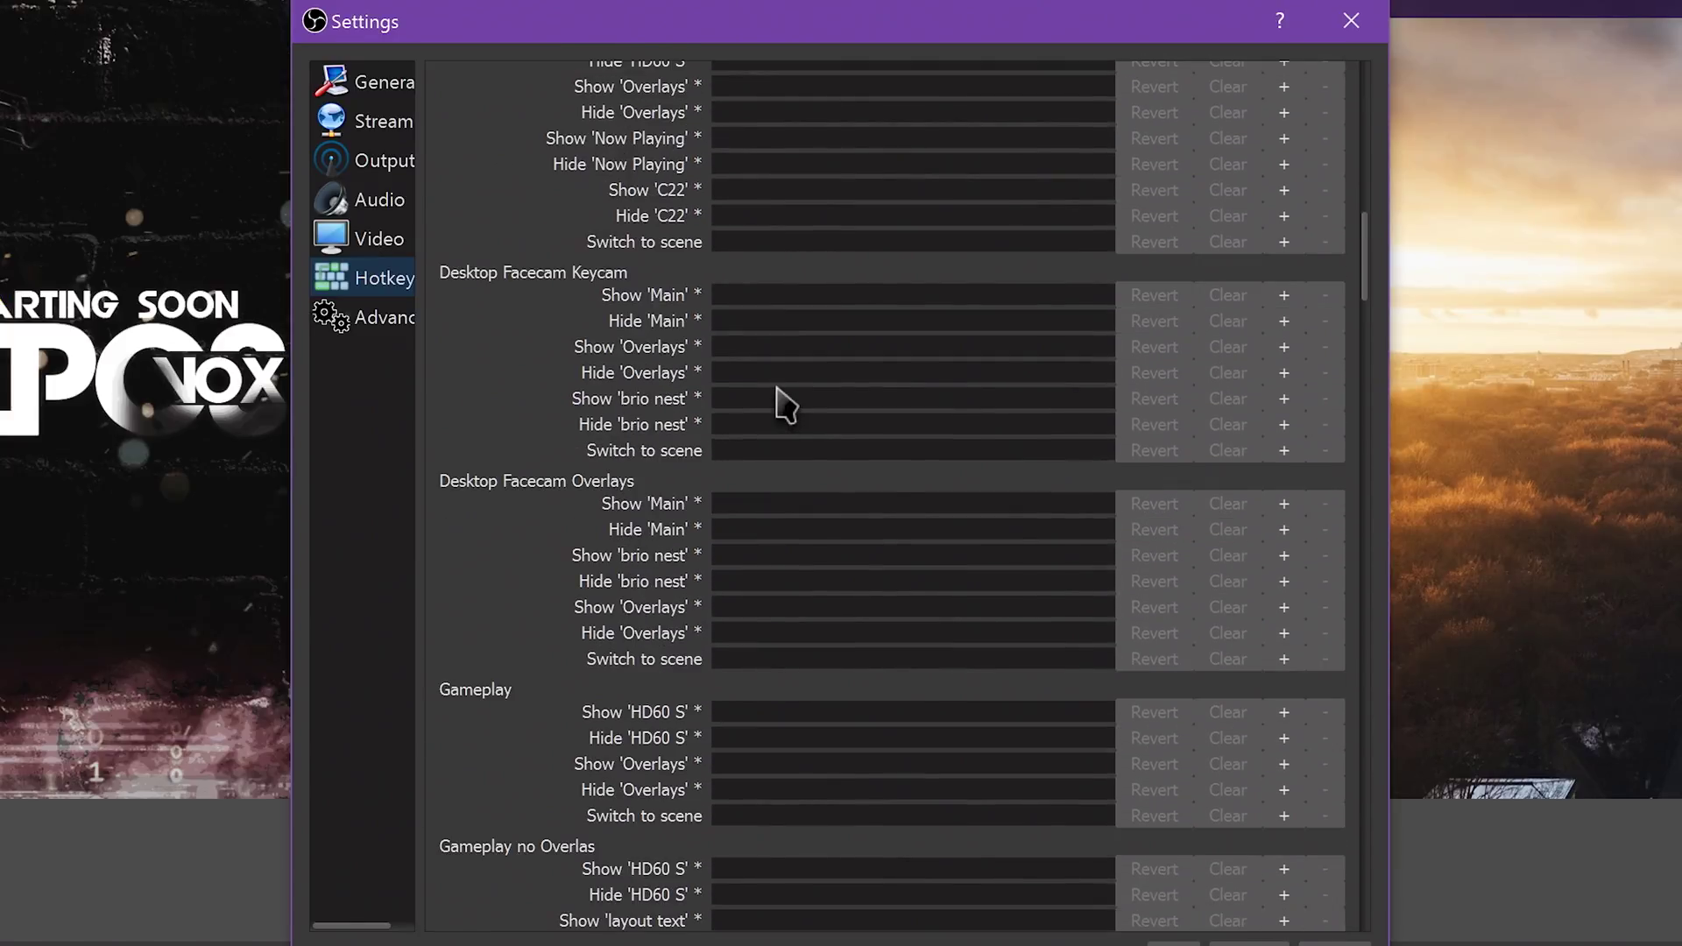
{"action": "scroll", "coordinate": [777, 398], "scroll_direction": "down", "scroll_amount": 6}
- Review Advanced dropdowns, keeping Above Normal priority, Direct3D 11, 709, Full range and Realtek monitoring
{"action": "left_click", "coordinate": [309, 314]}
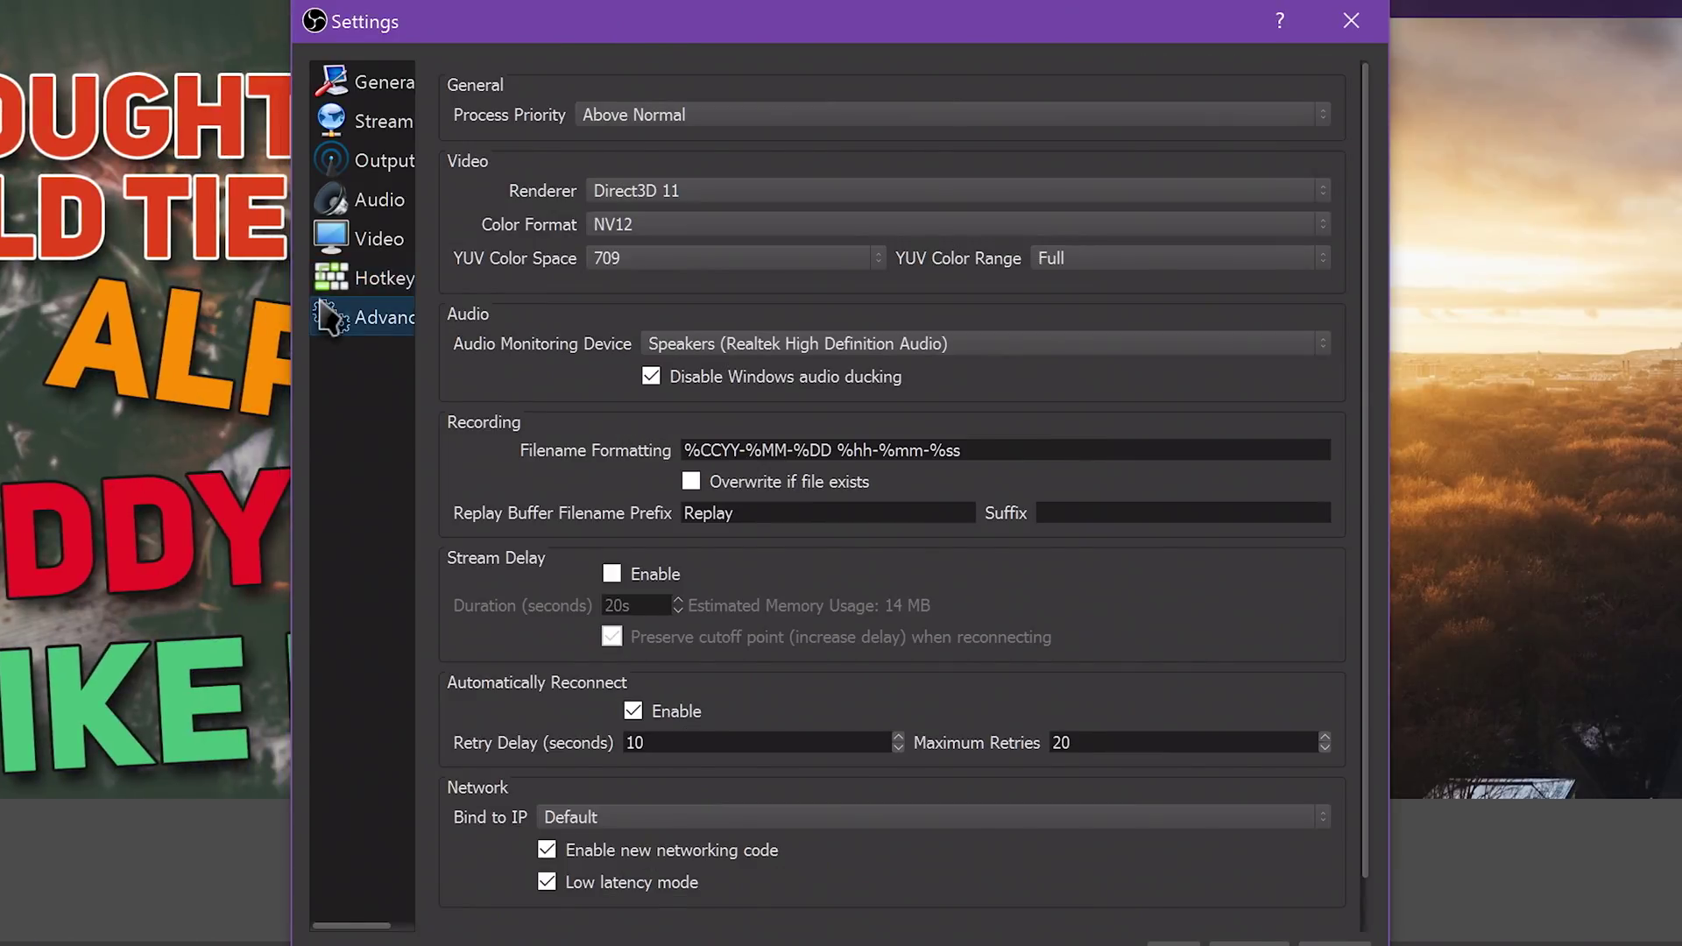
{"action": "left_click", "coordinate": [771, 115]}
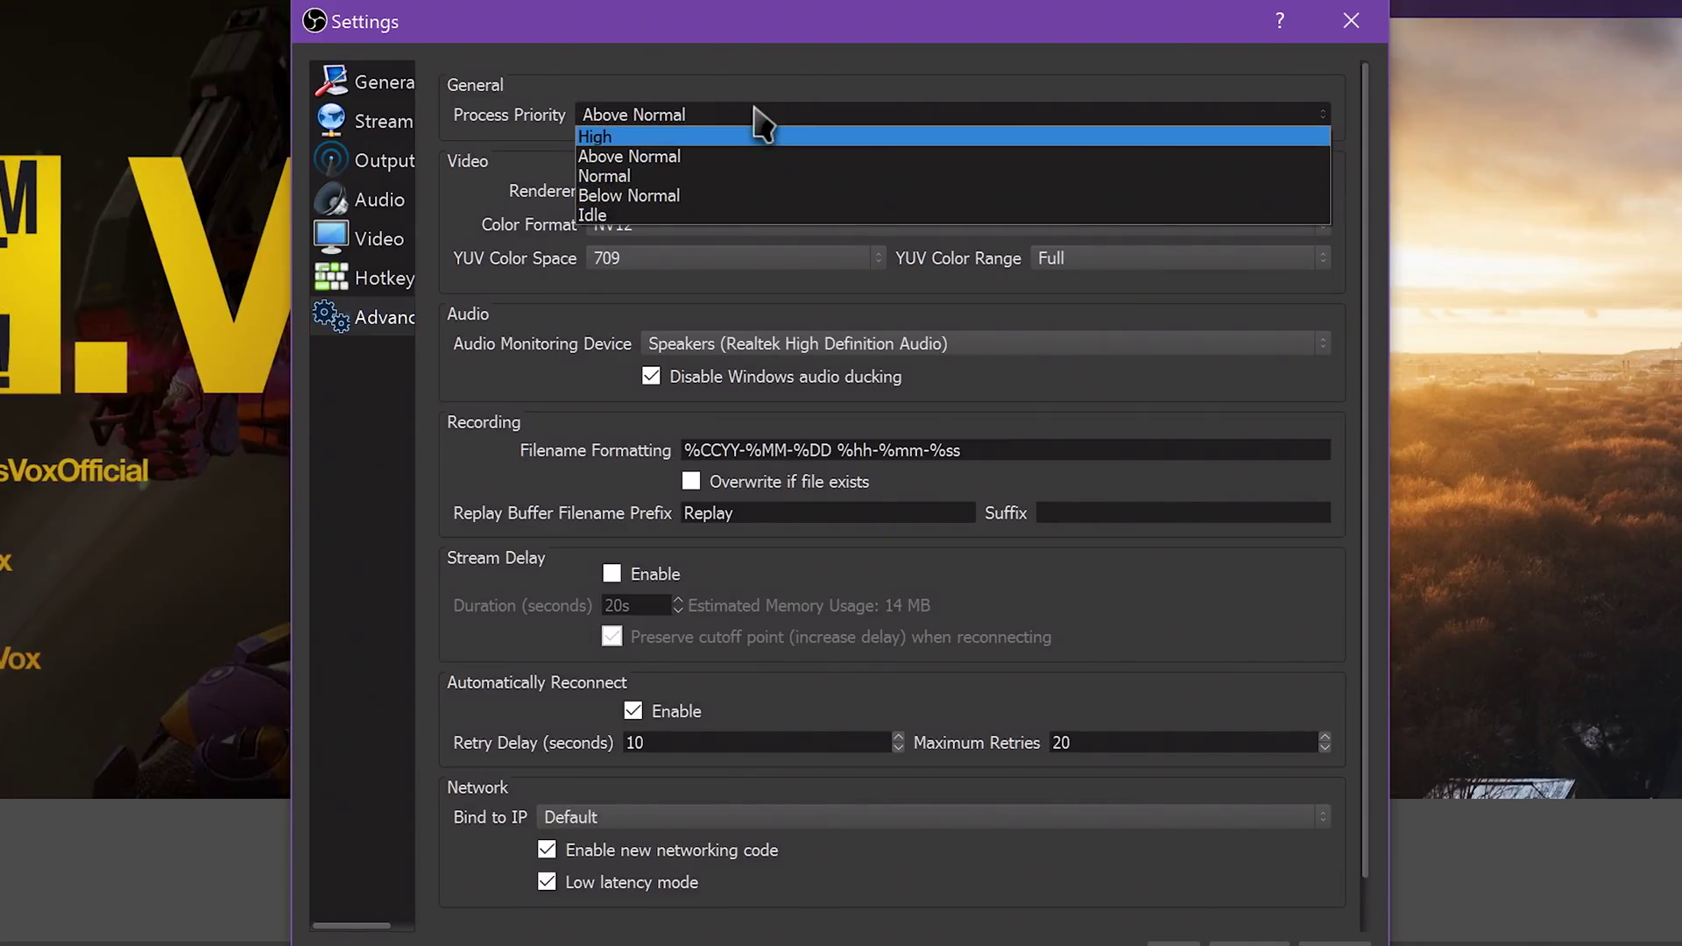
{"action": "left_click", "coordinate": [789, 121]}
{"action": "left_click", "coordinate": [738, 194]}
{"action": "left_click", "coordinate": [741, 212]}
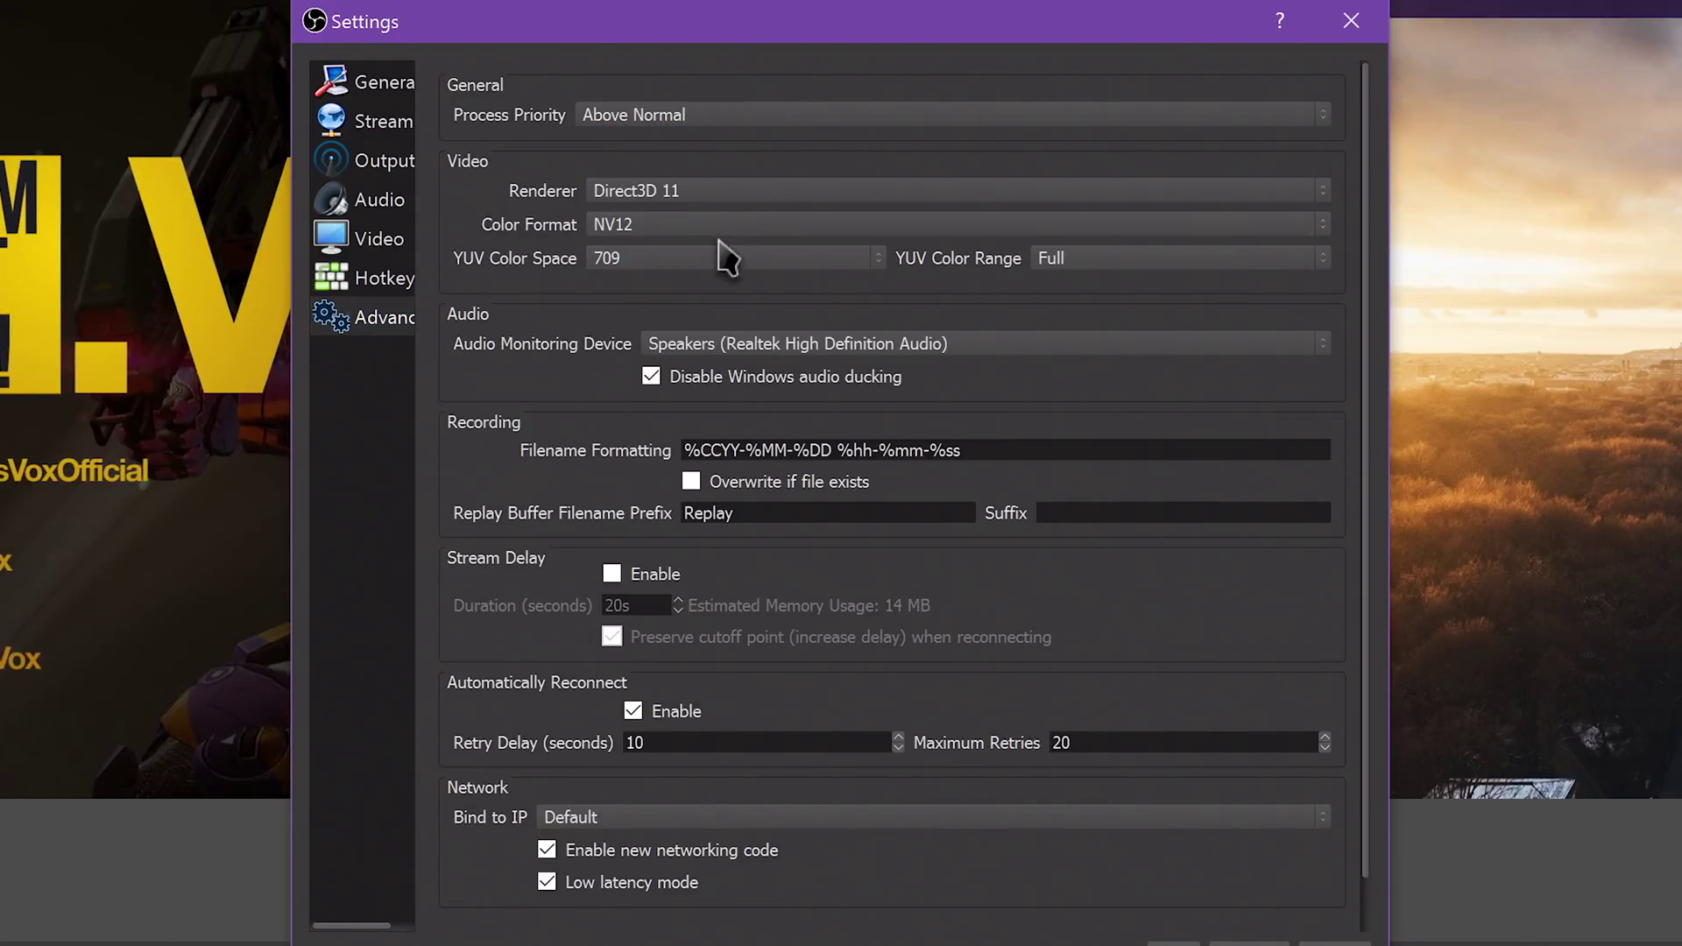
{"action": "left_click", "coordinate": [725, 257]}
{"action": "left_click", "coordinate": [725, 277]}
{"action": "left_click", "coordinate": [1076, 268]}
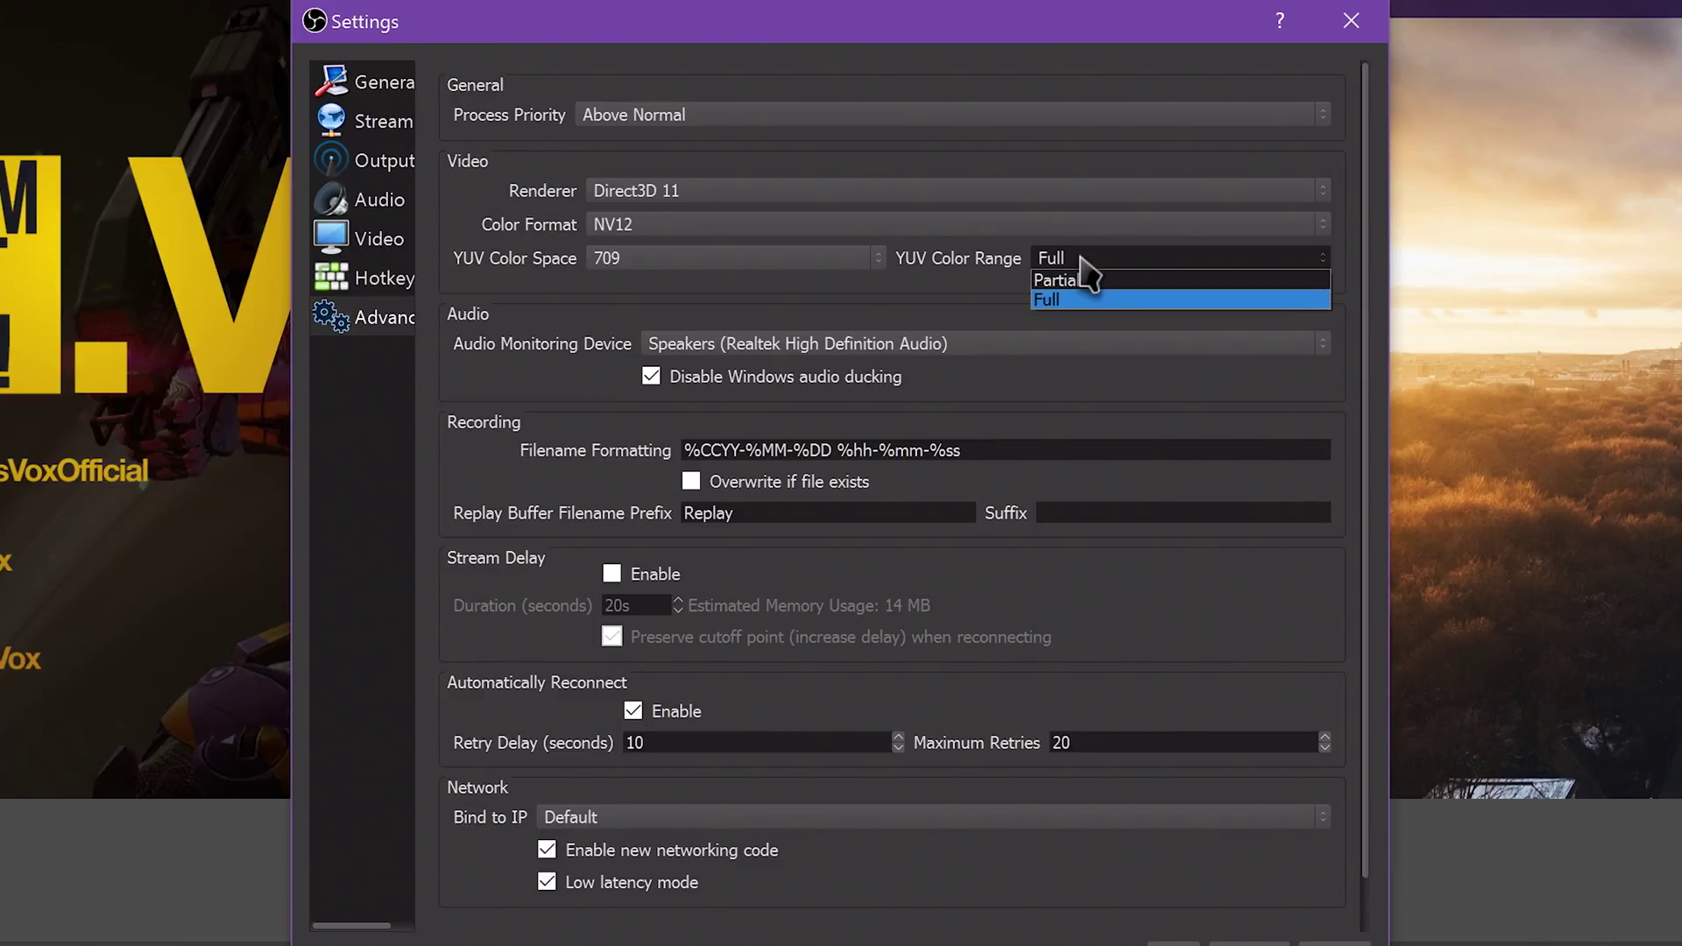
{"action": "left_click", "coordinate": [1091, 262]}
{"action": "left_click", "coordinate": [875, 346]}
{"action": "left_click", "coordinate": [872, 343]}
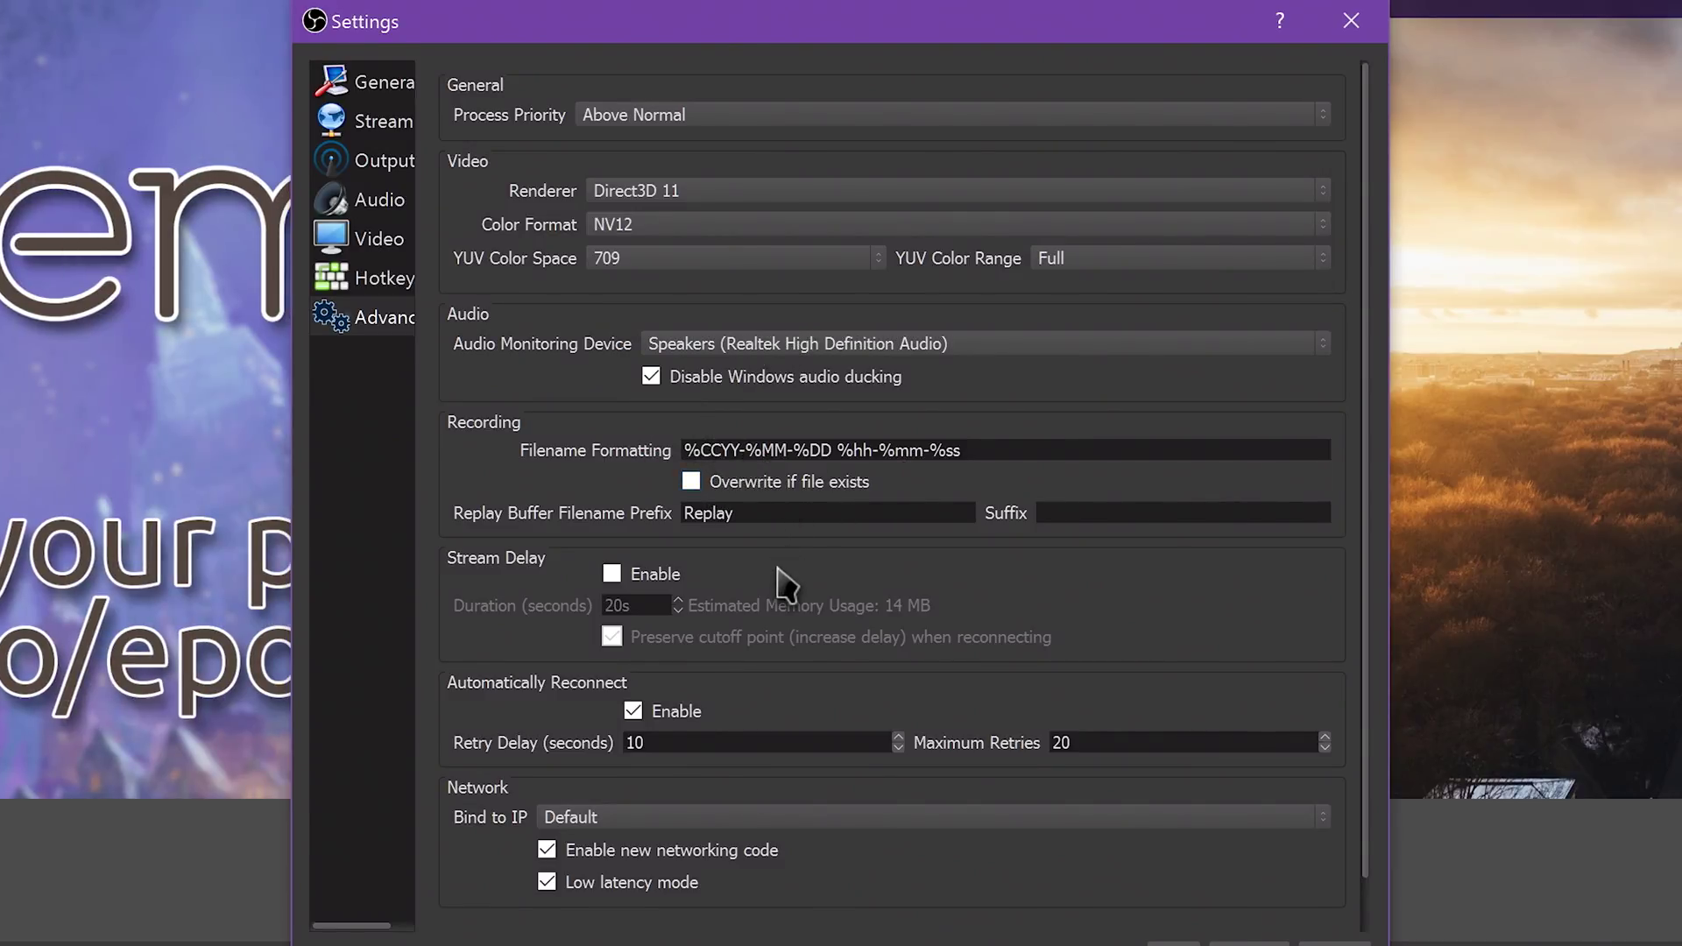
{"action": "scroll", "coordinate": [786, 584], "scroll_direction": "down", "scroll_amount": 1}
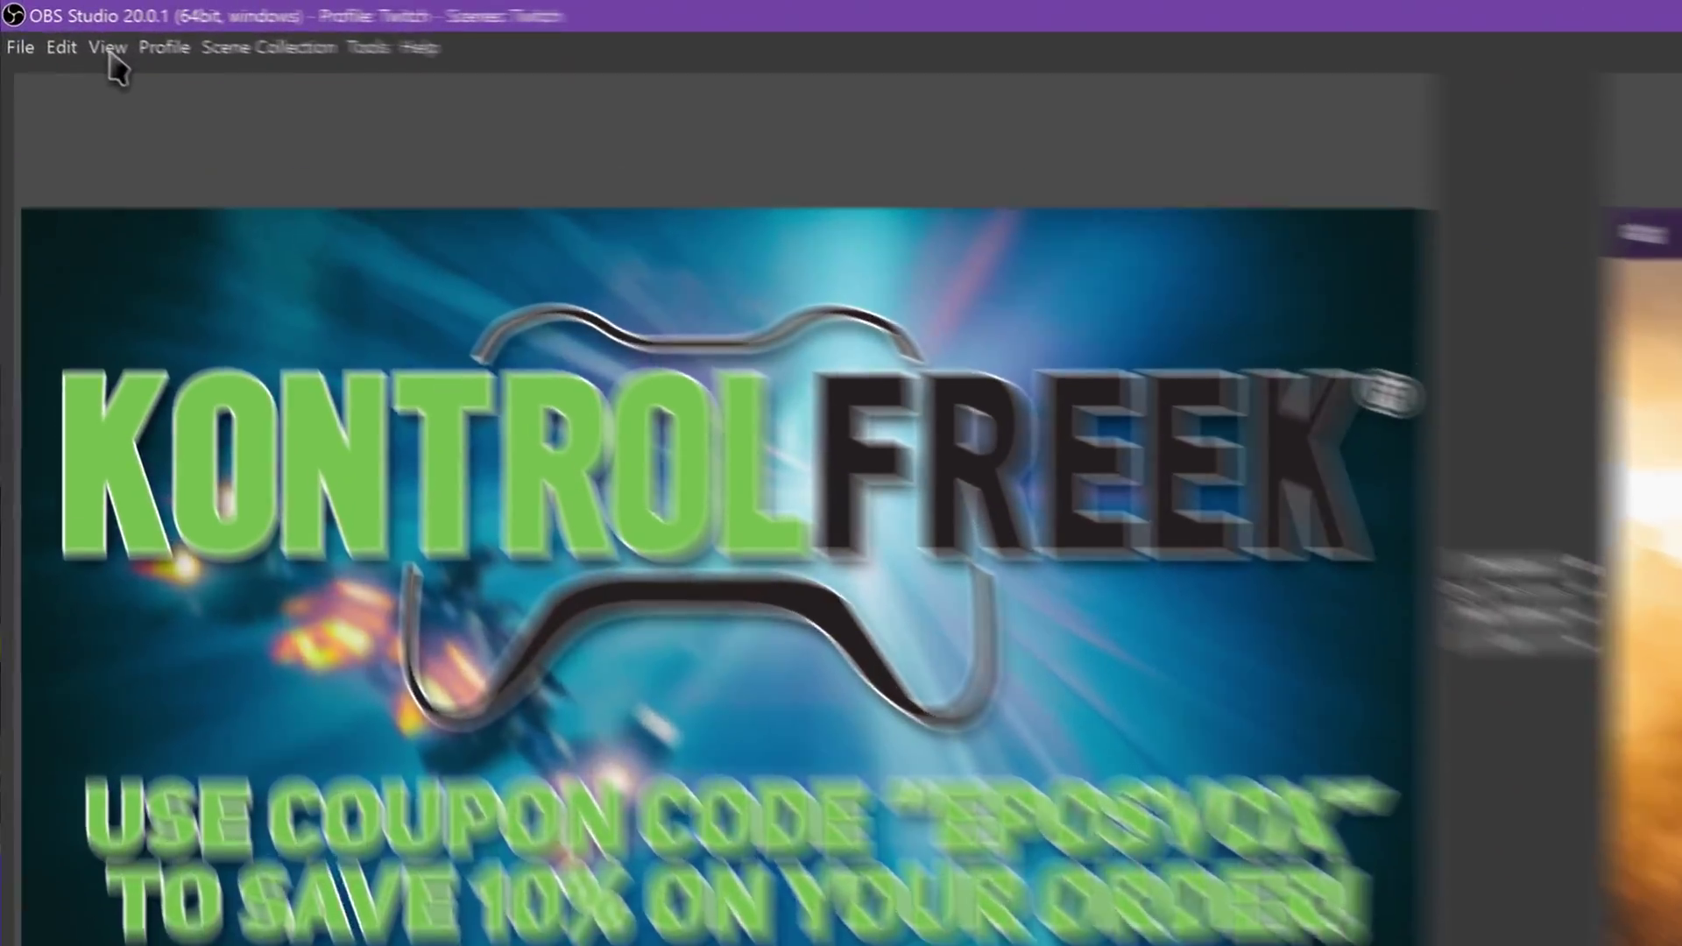
- Unlock the docks by clearing View > Docks > Lock UI, and exit Studio Mode
{"action": "left_click", "coordinate": [97, 19]}
{"action": "mouse_move", "coordinate": [366, 285]}
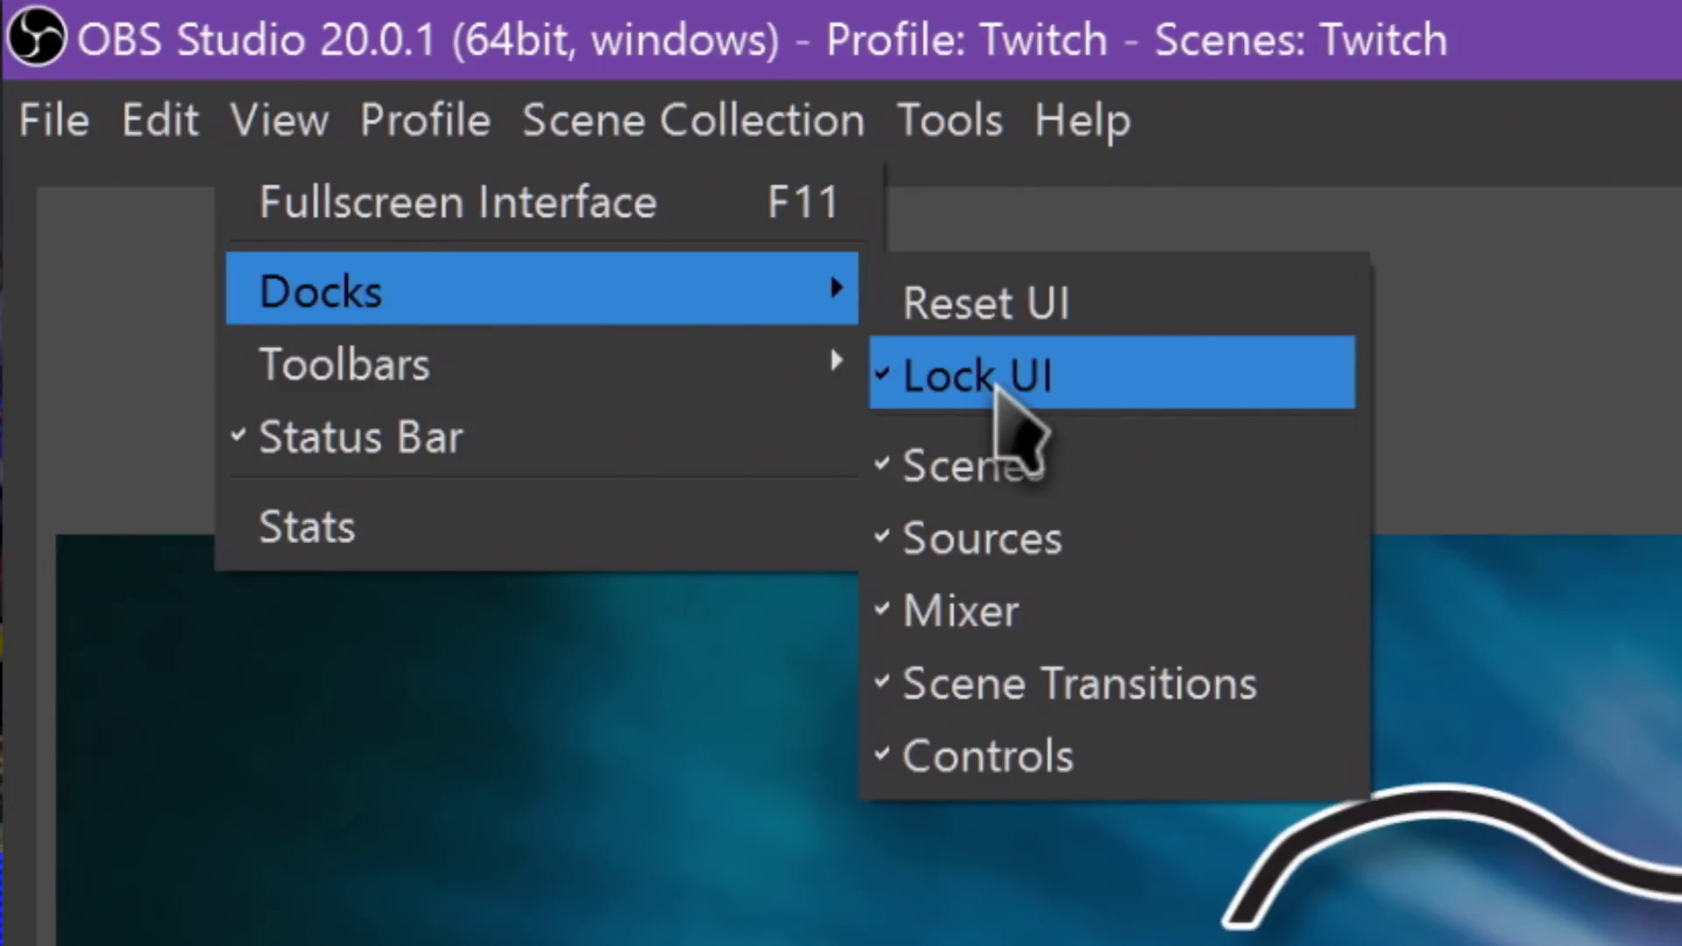
{"action": "left_click", "coordinate": [999, 394]}
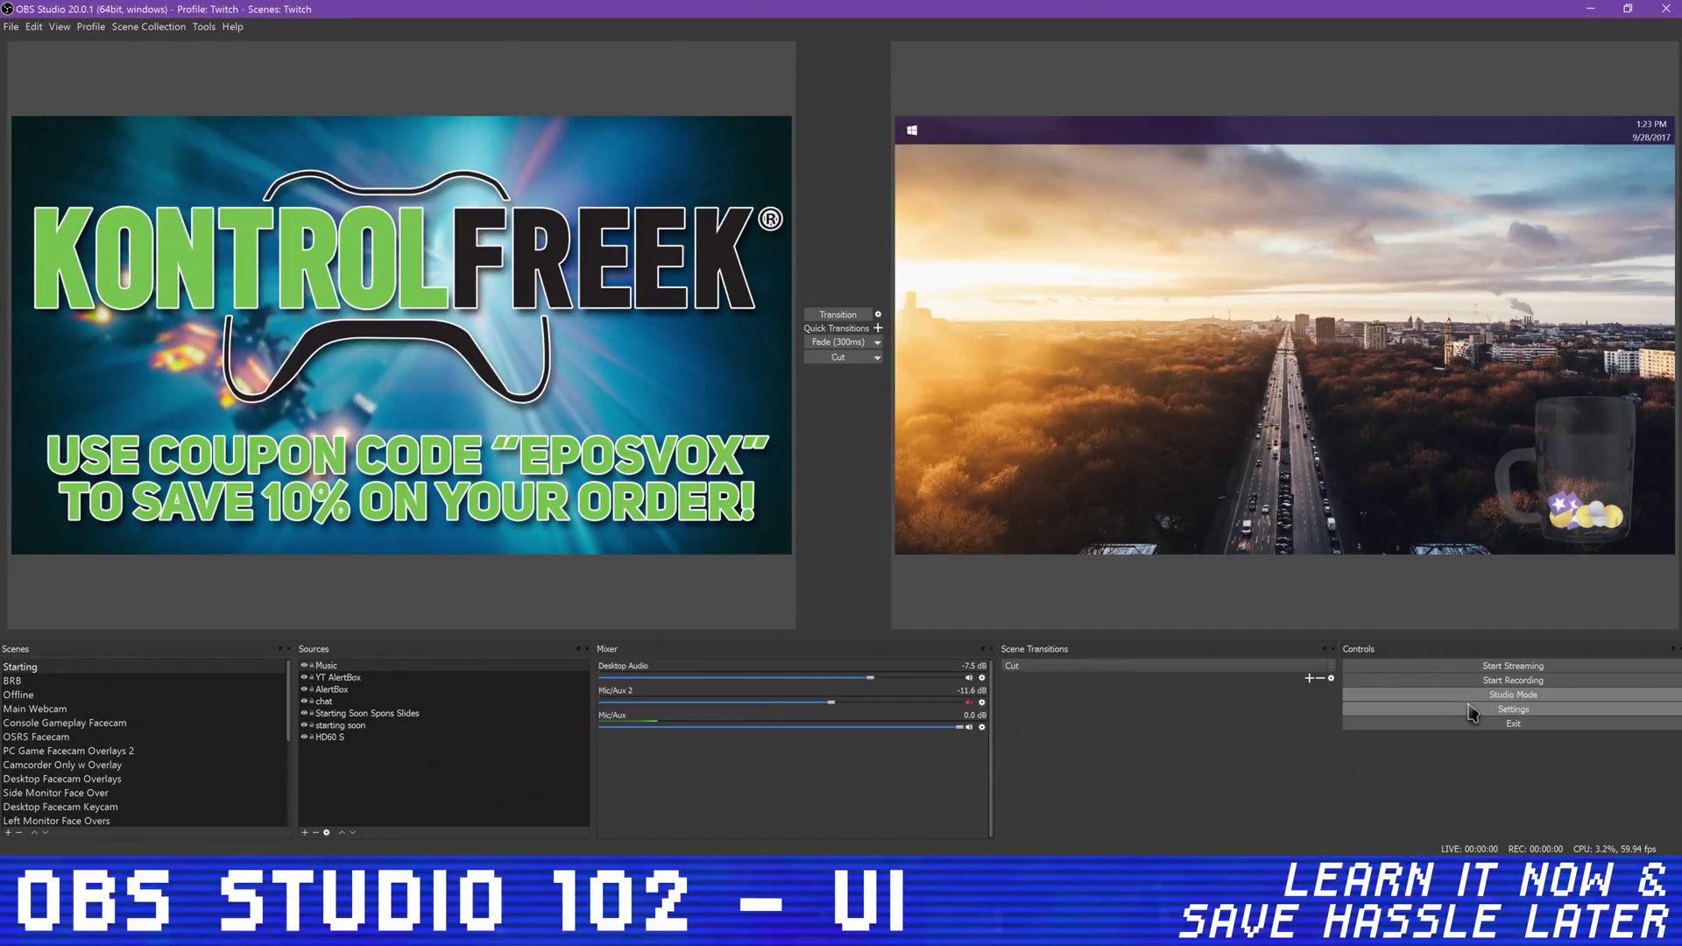
{"action": "left_click", "coordinate": [1470, 696]}
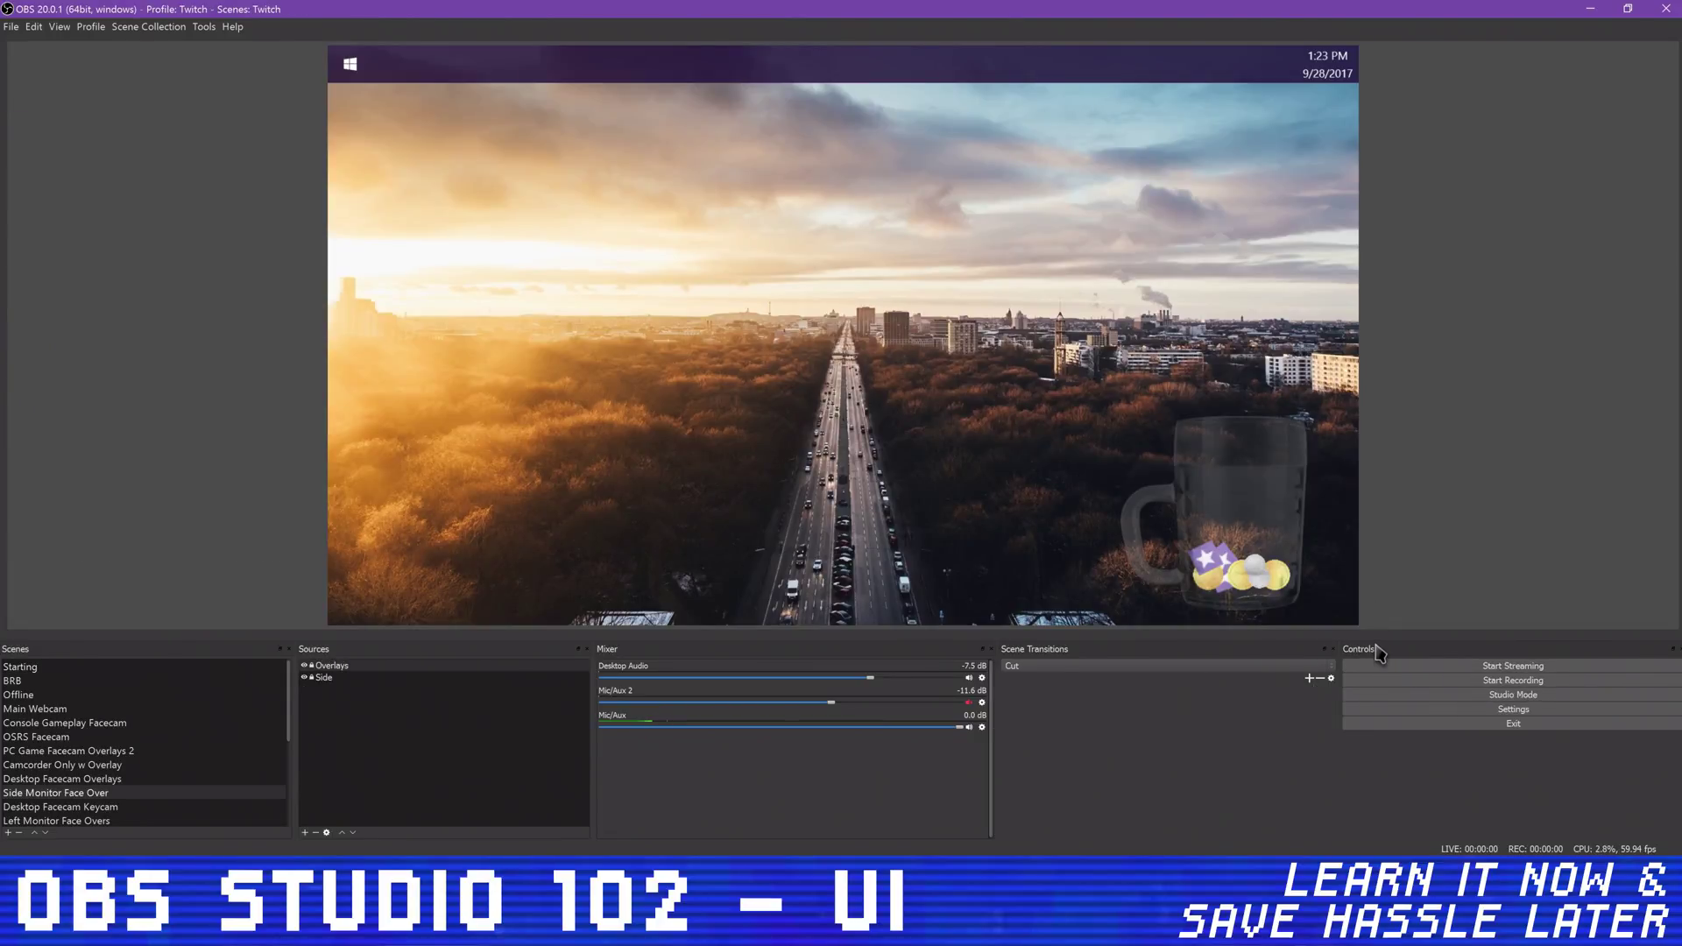
- Stack the Controls and Scene Transitions docks in a right-hand column and widen it
{"action": "left_click_drag", "start_coordinate": [1378, 652], "coordinate": [1654, 130]}
{"action": "double_click", "coordinate": [1654, 130]}
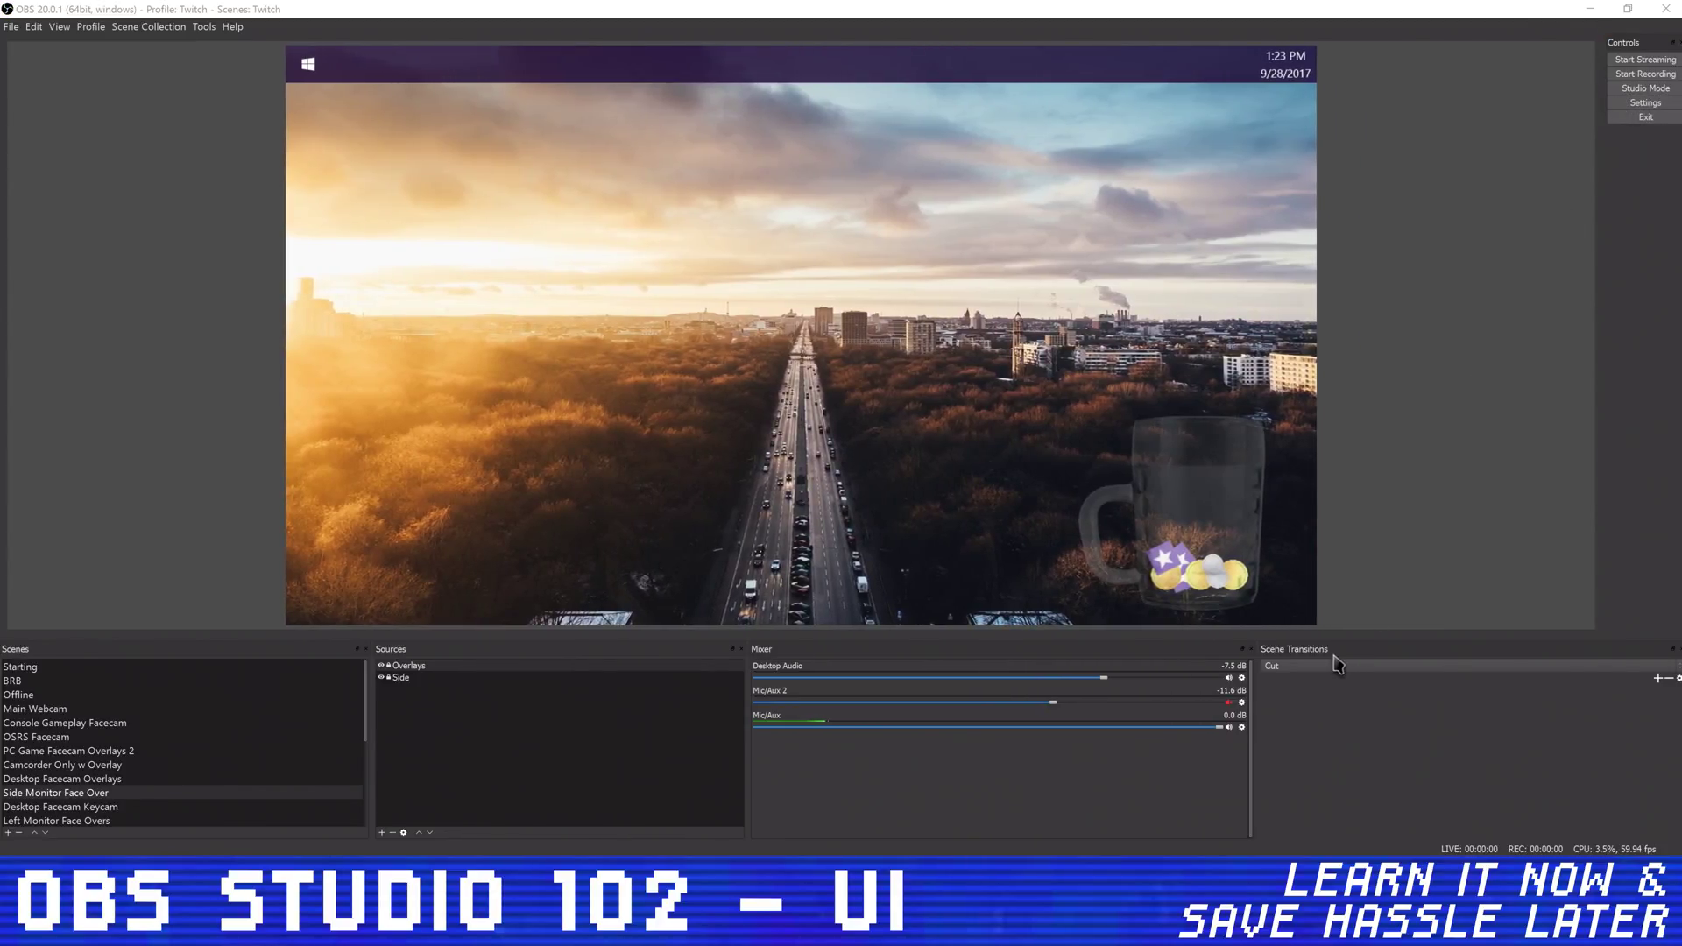
{"action": "left_click_drag", "start_coordinate": [1323, 653], "coordinate": [1568, 303]}
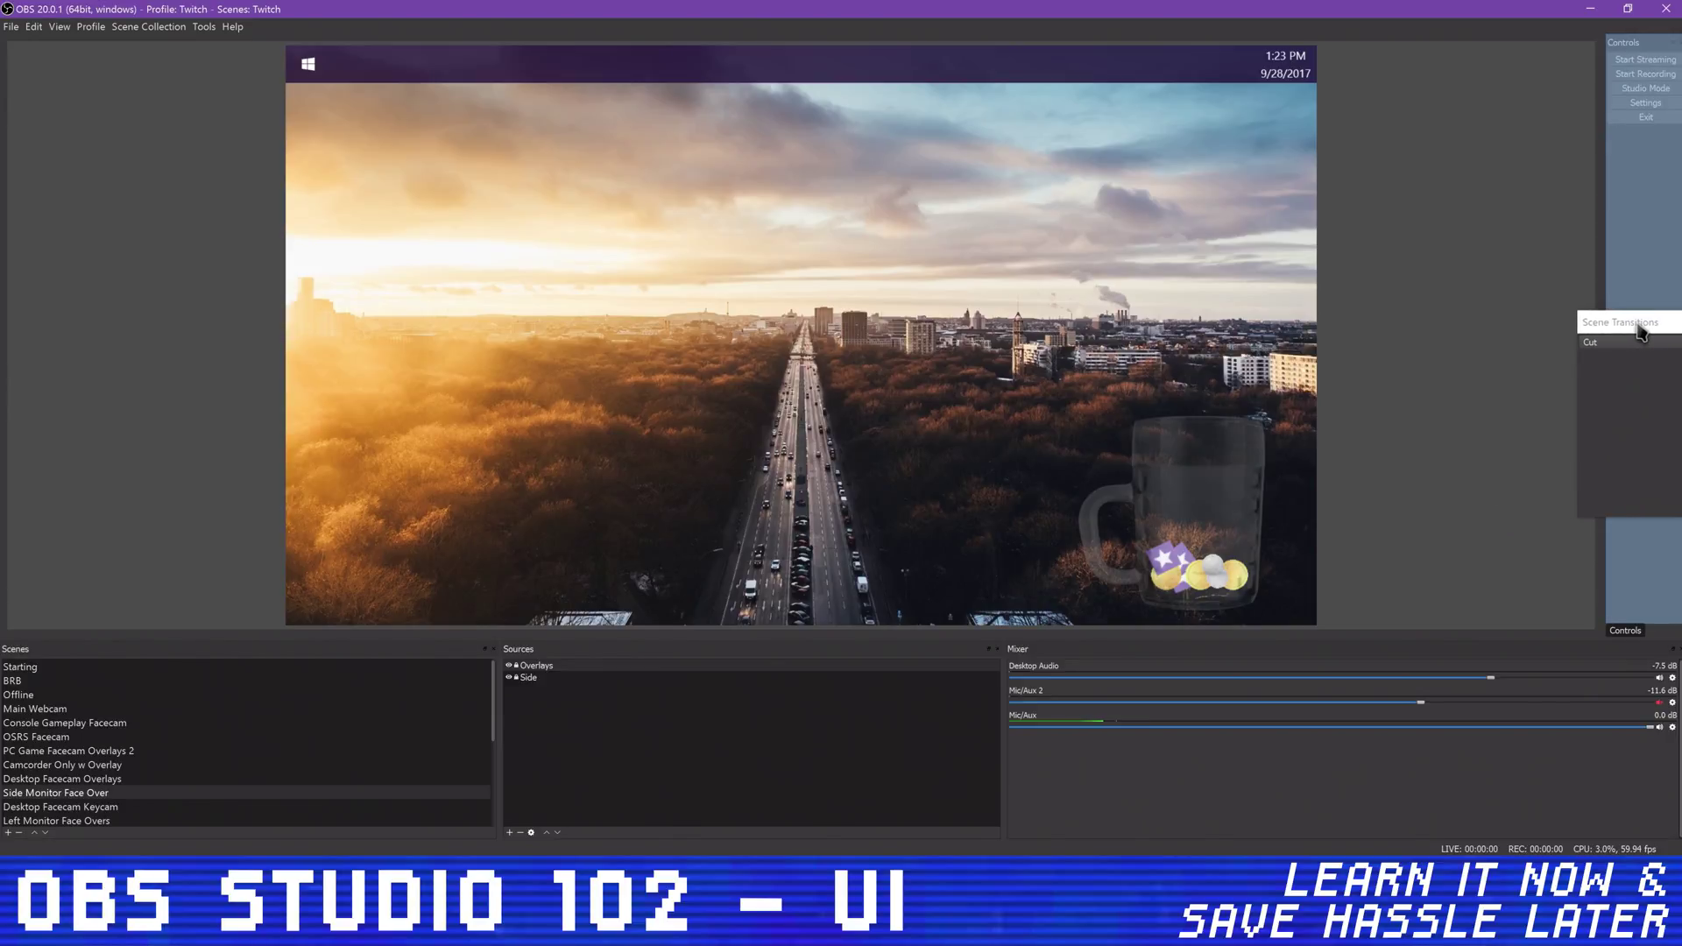
{"action": "left_click_drag", "start_coordinate": [1642, 405], "coordinate": [1622, 605]}
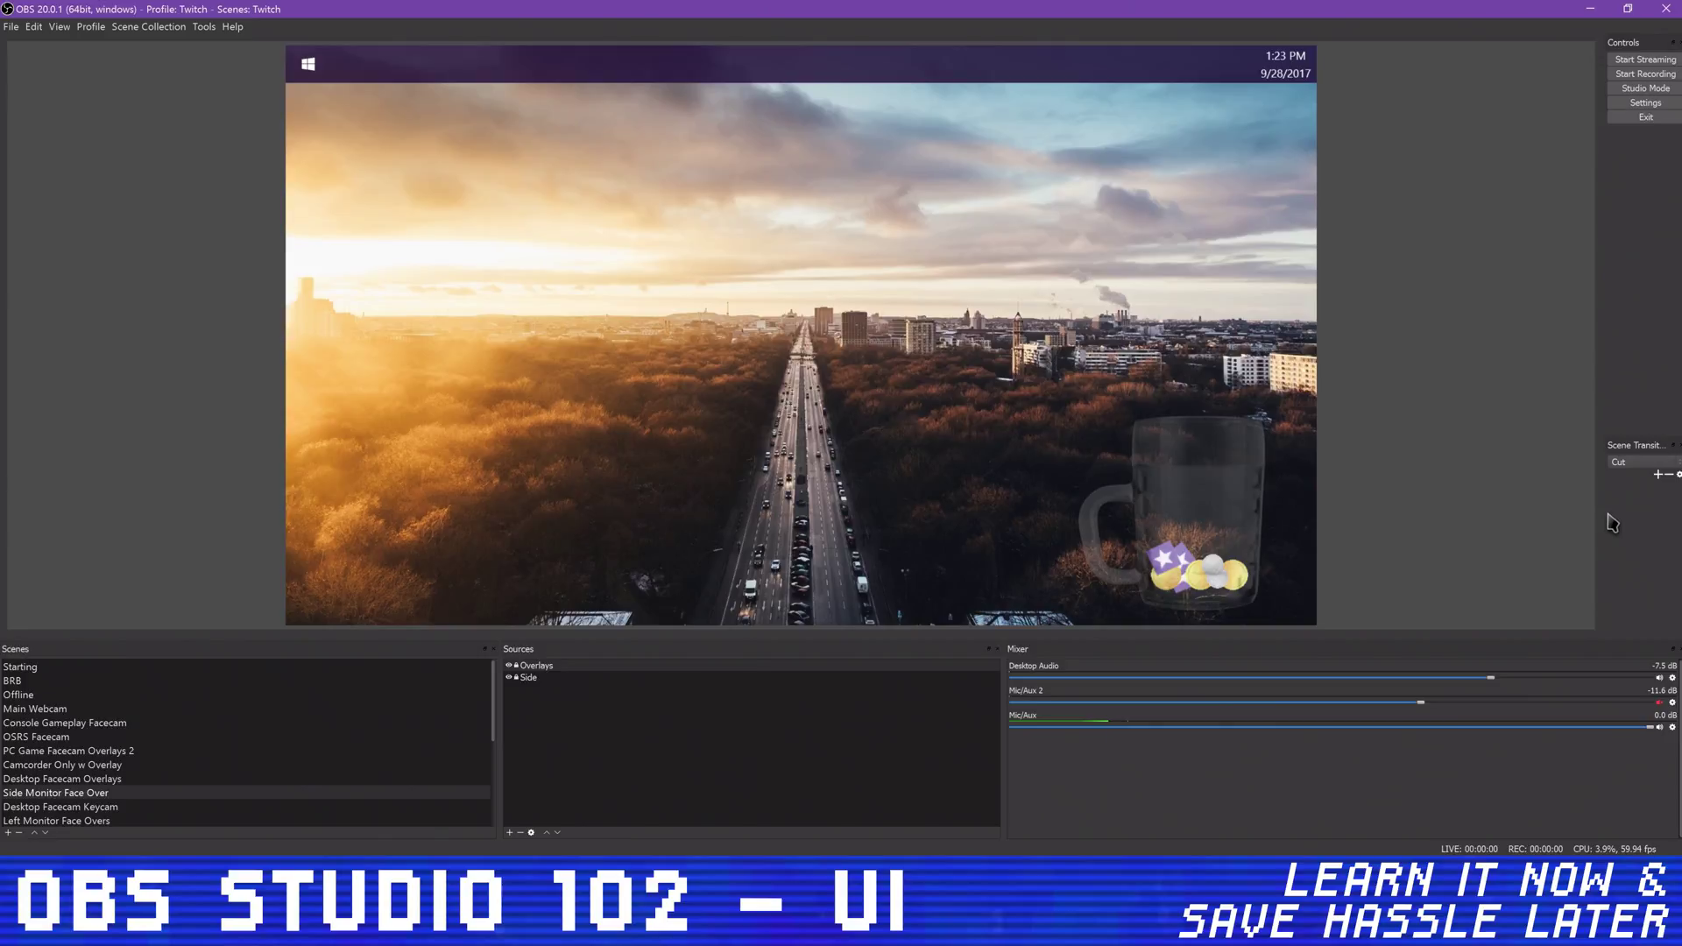
{"action": "left_click_drag", "start_coordinate": [1605, 515], "coordinate": [1468, 506]}
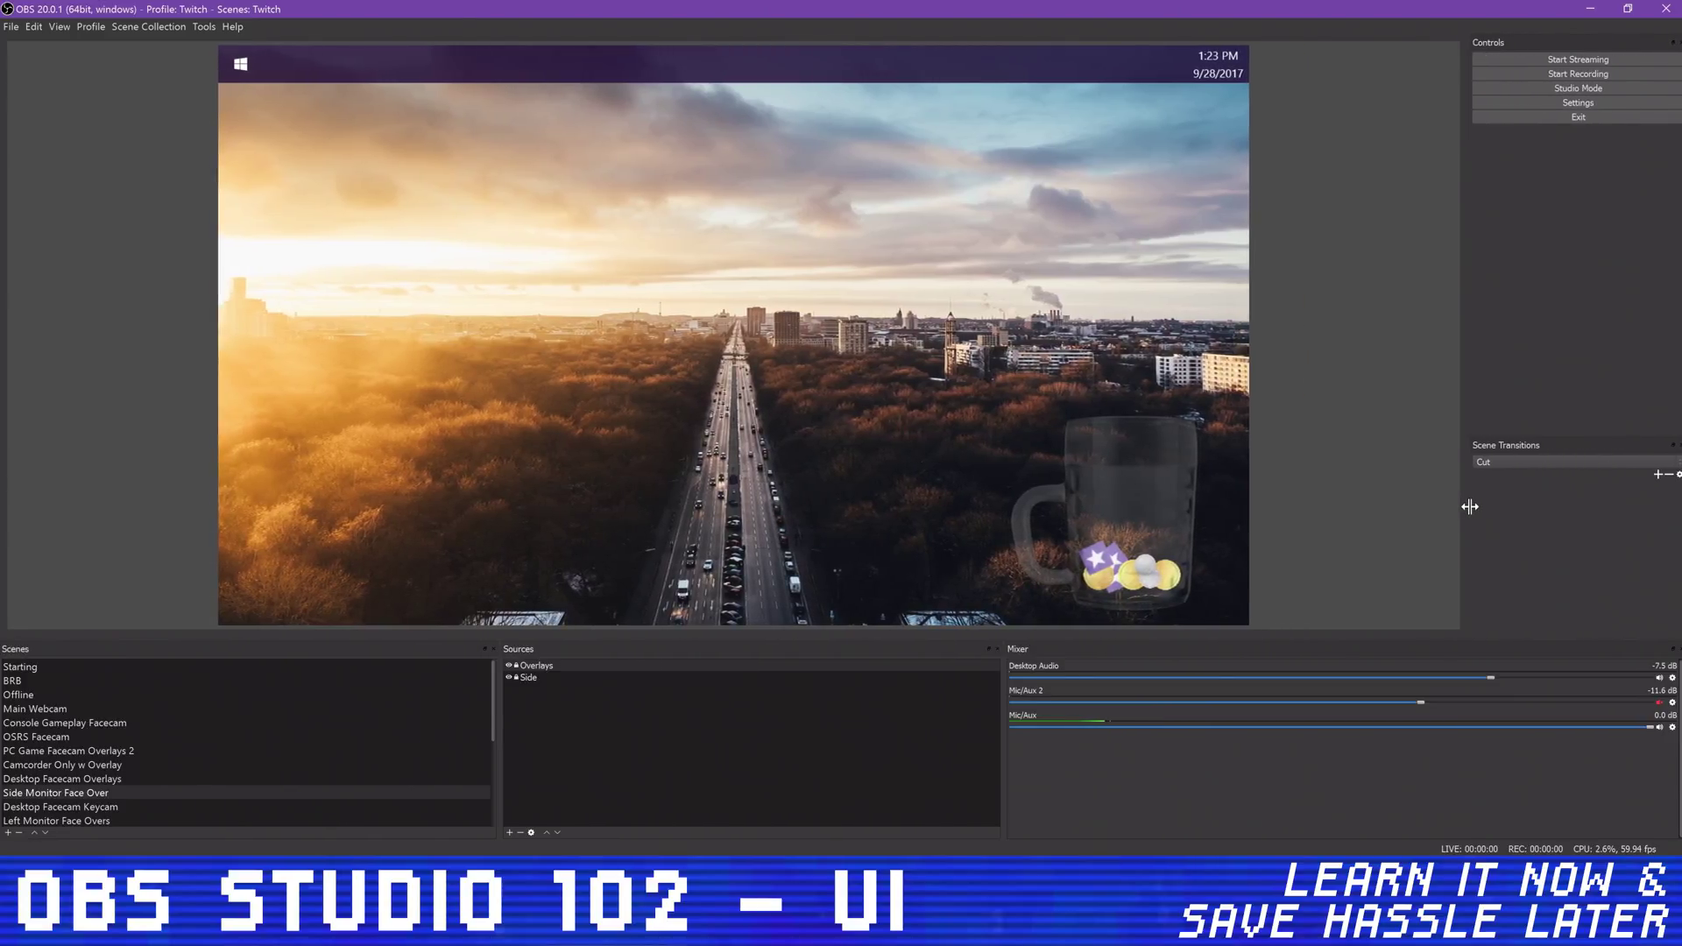